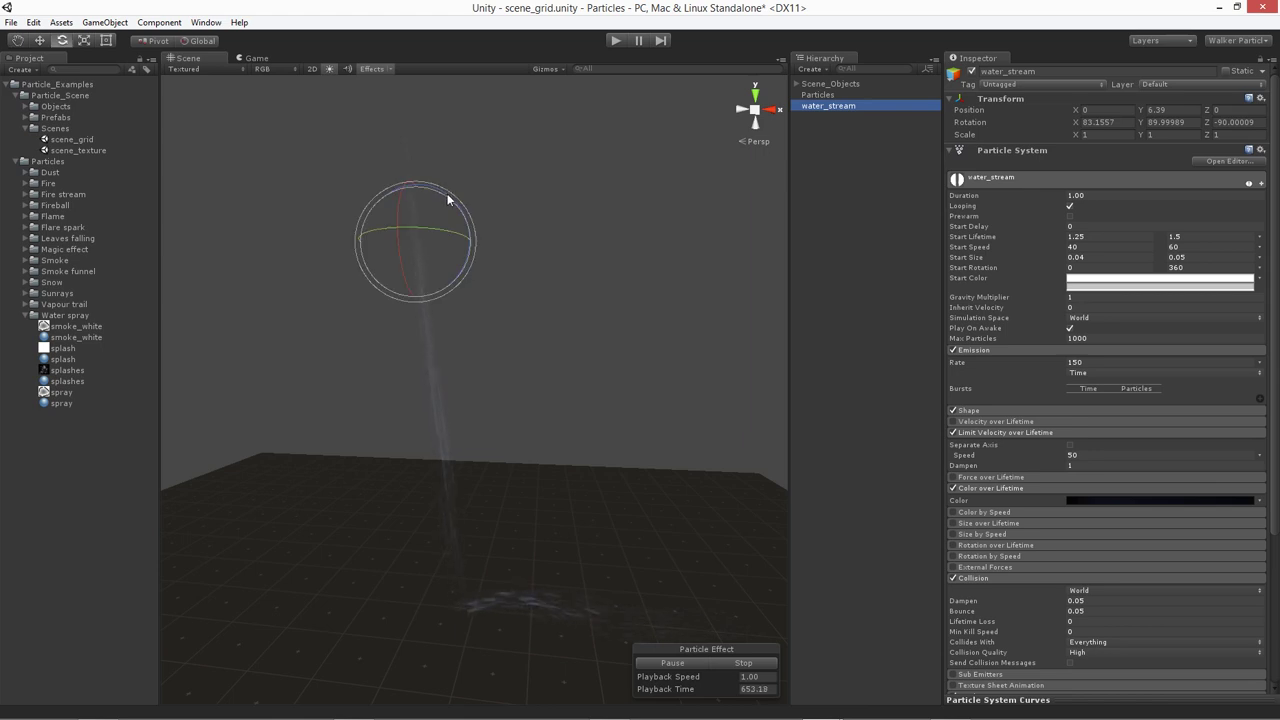
Tilt water_stream horizontal with the rotate gizmo and frame it against the ground plane
drag(459, 208, 417, 90)
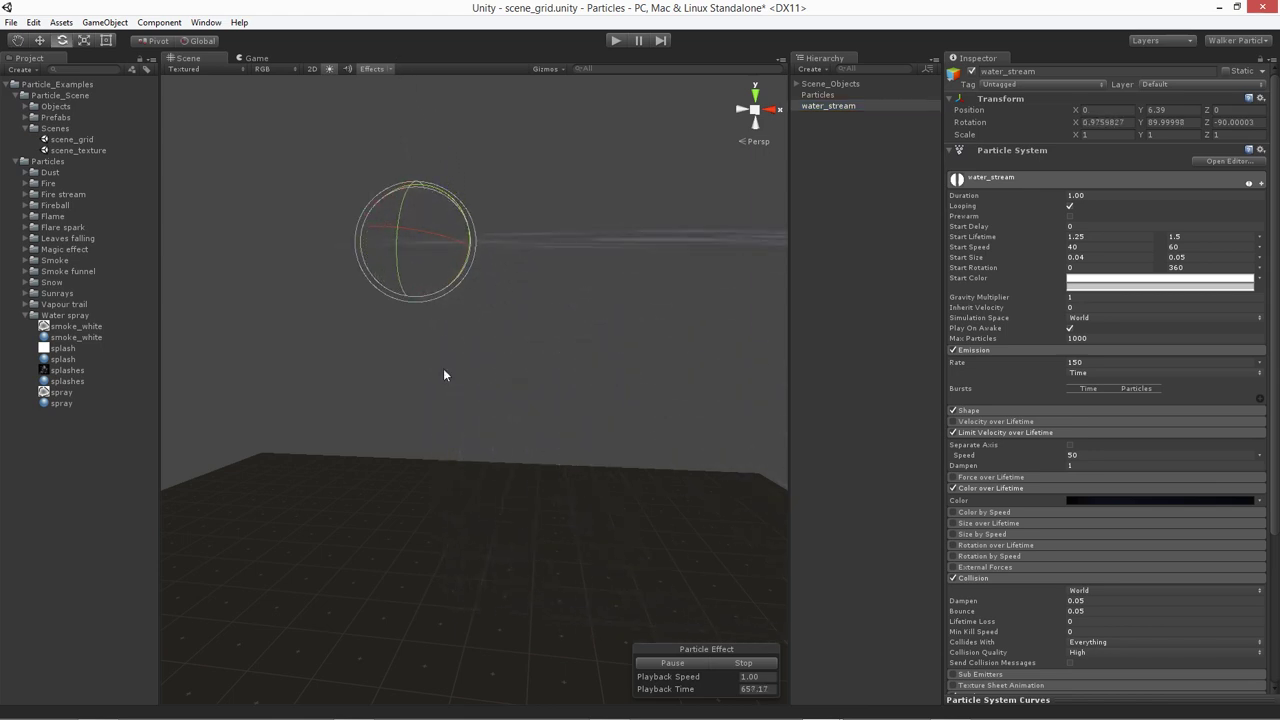
middle_drag(604, 330, 334, 353)
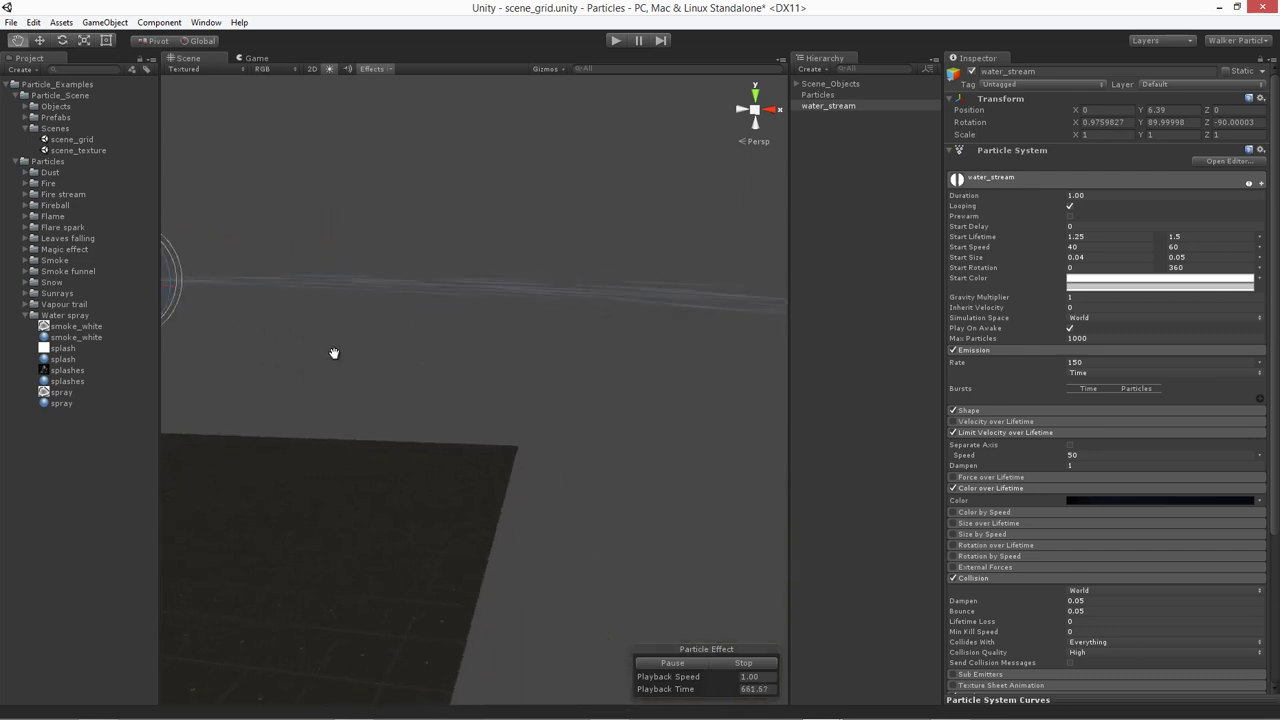
alt+drag(334, 353, 578, 443)
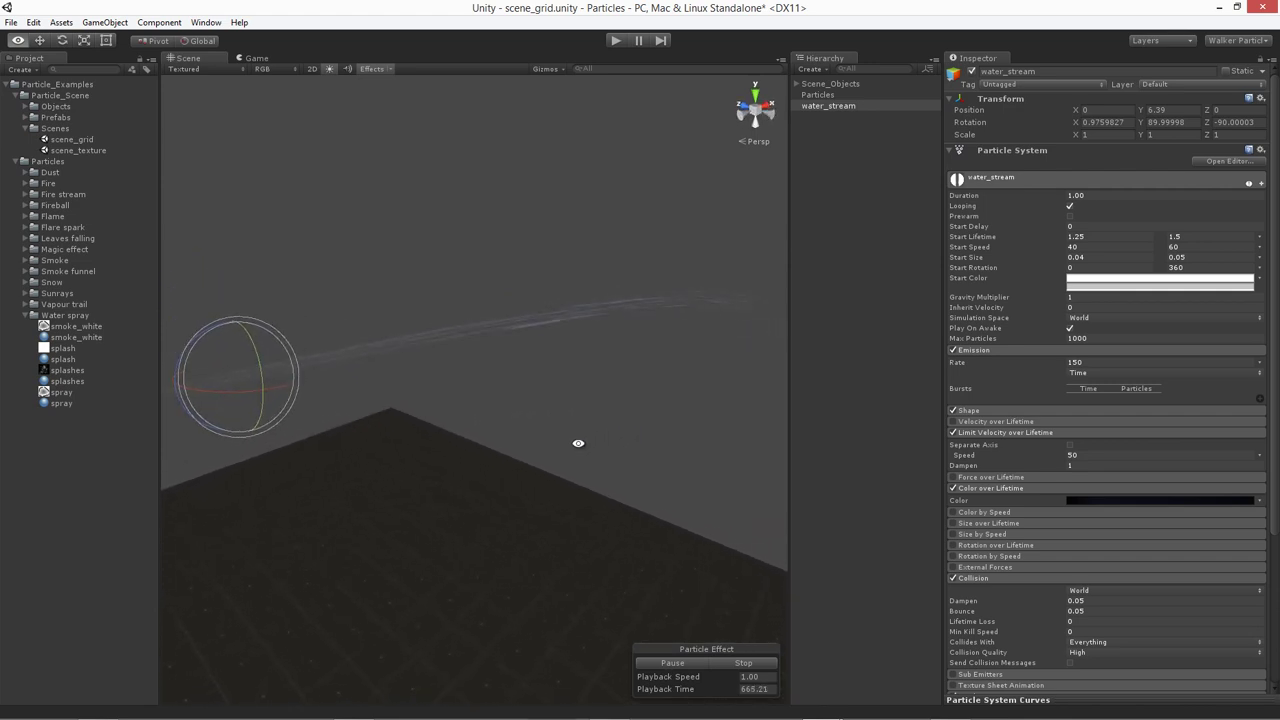
middle_drag(546, 430, 603, 409)
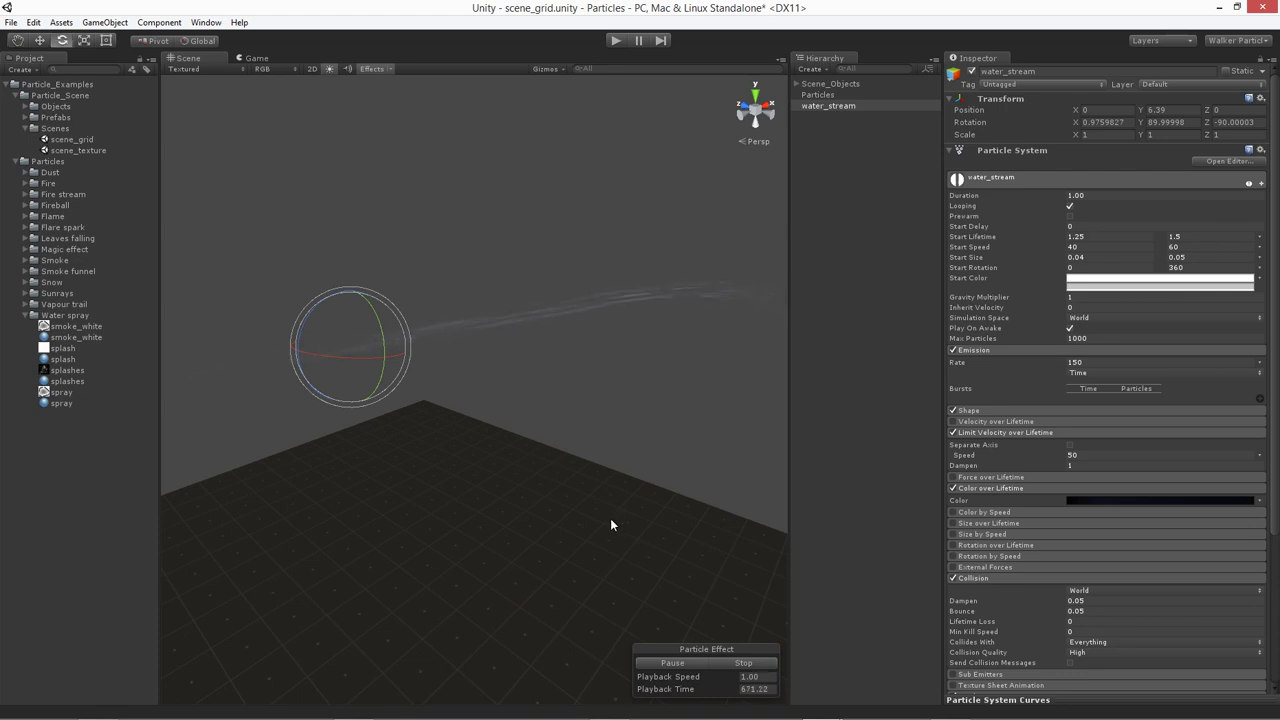
middle_drag(592, 504, 592, 504)
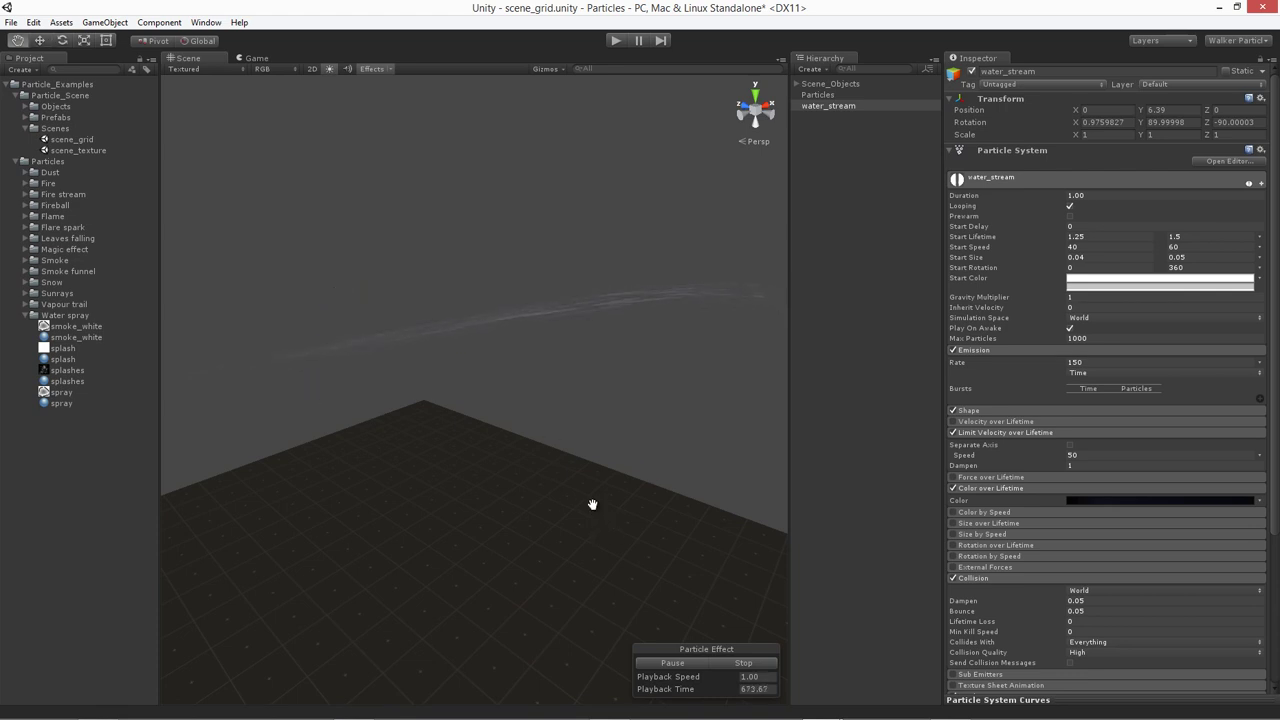
Create a new particle system named 'spray' as a child of water_stream
click(809, 69)
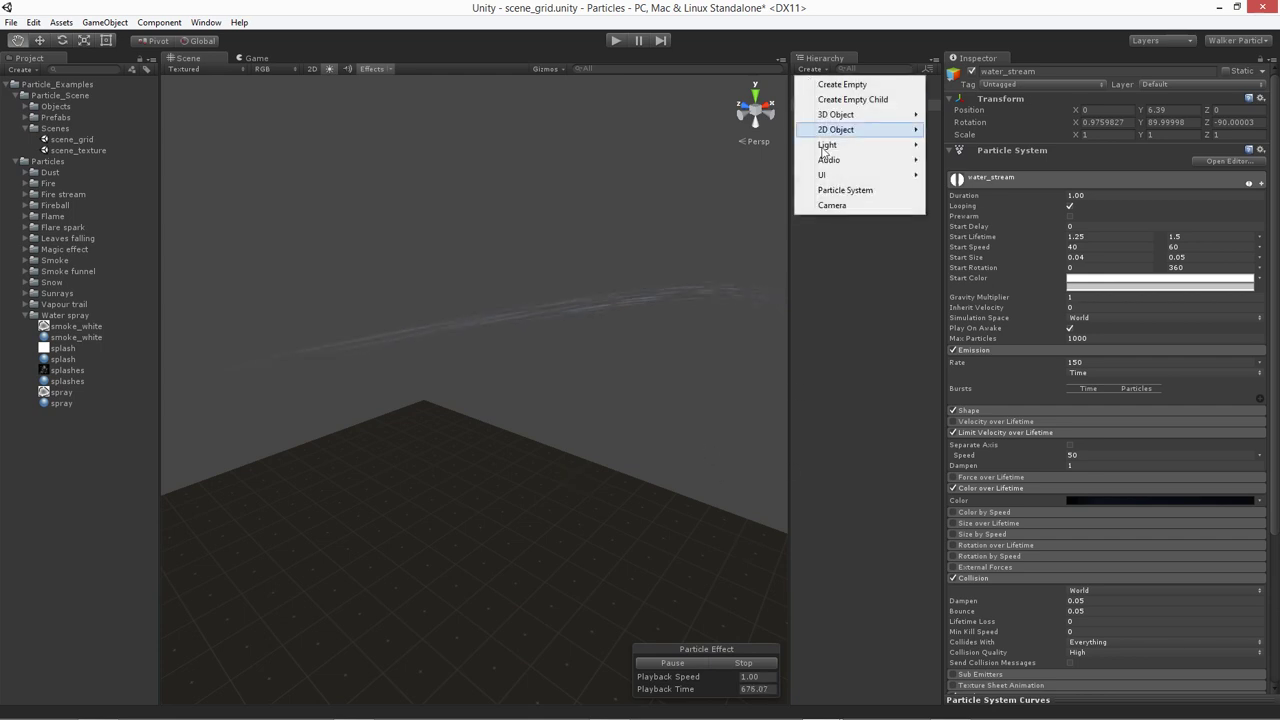
click(832, 190)
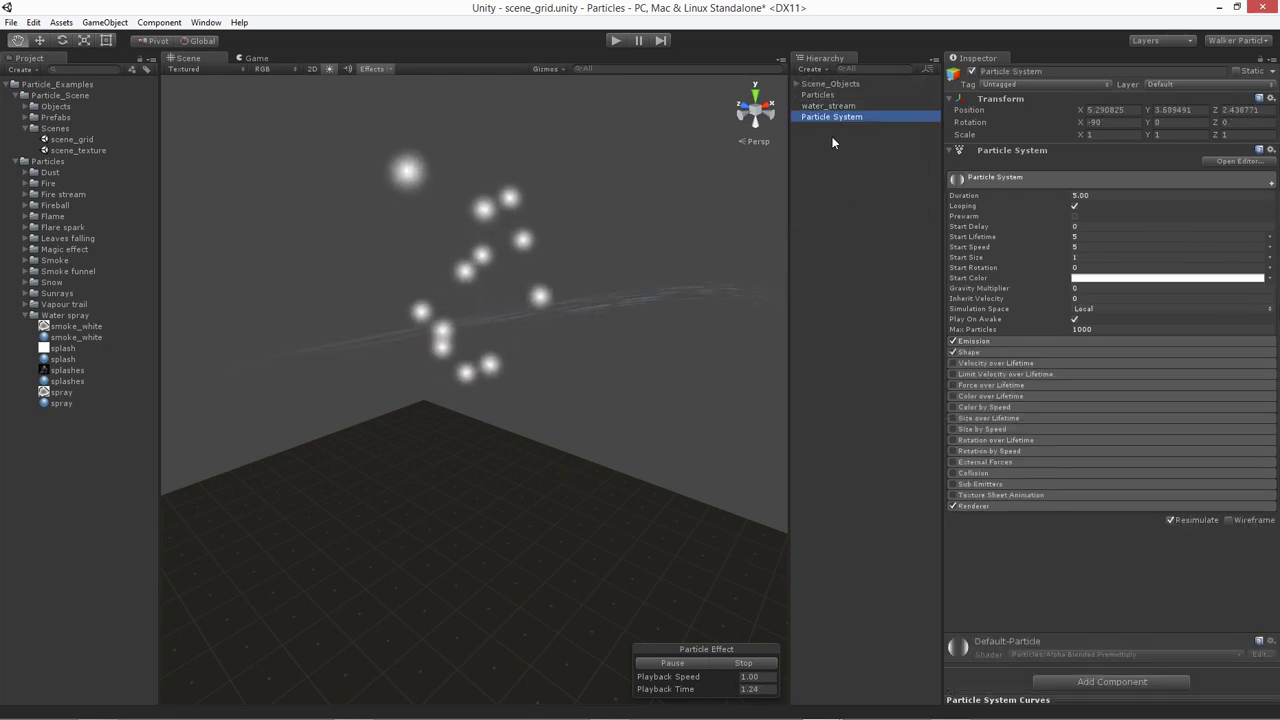
click(1056, 72)
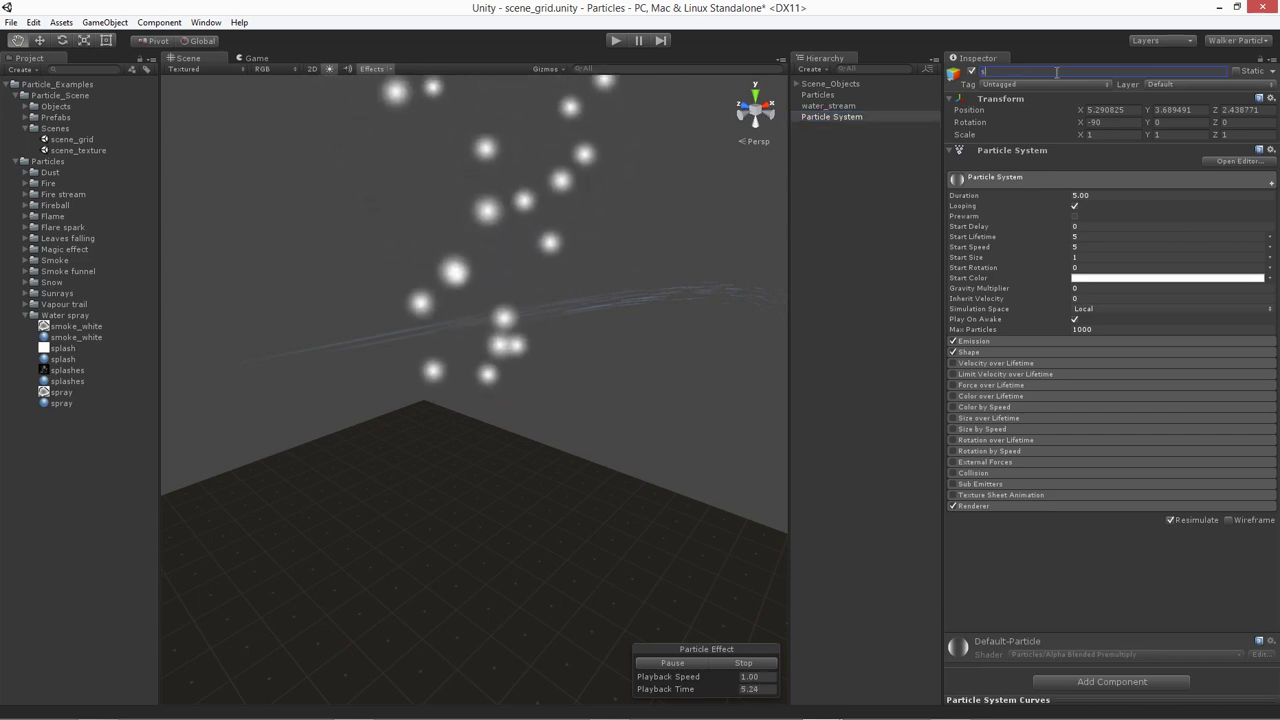
text(spray)
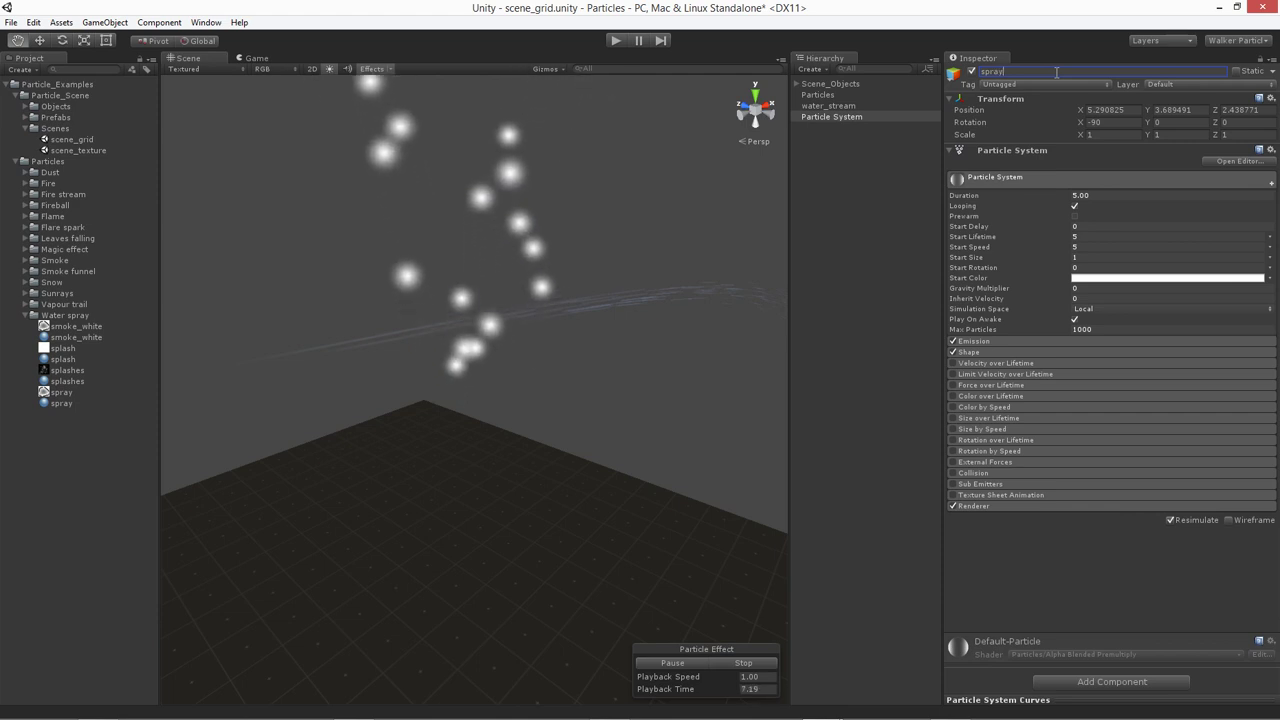
key(Return)
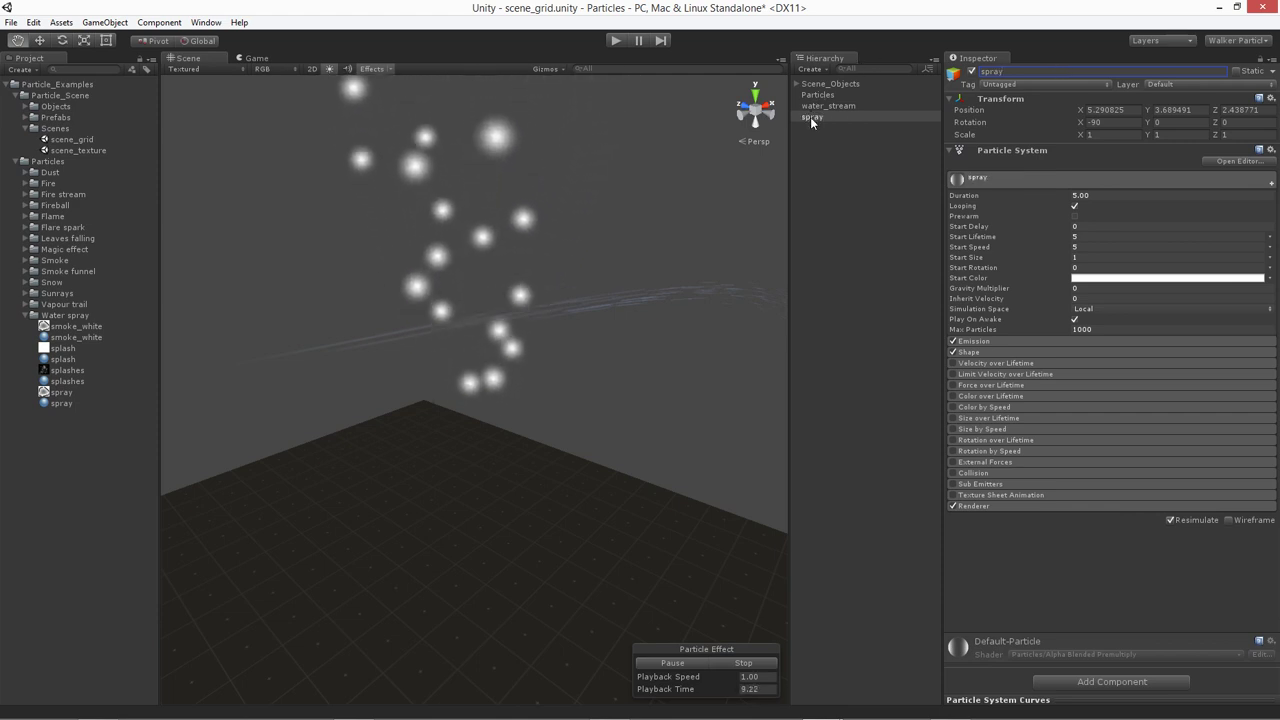
drag(811, 117, 826, 109)
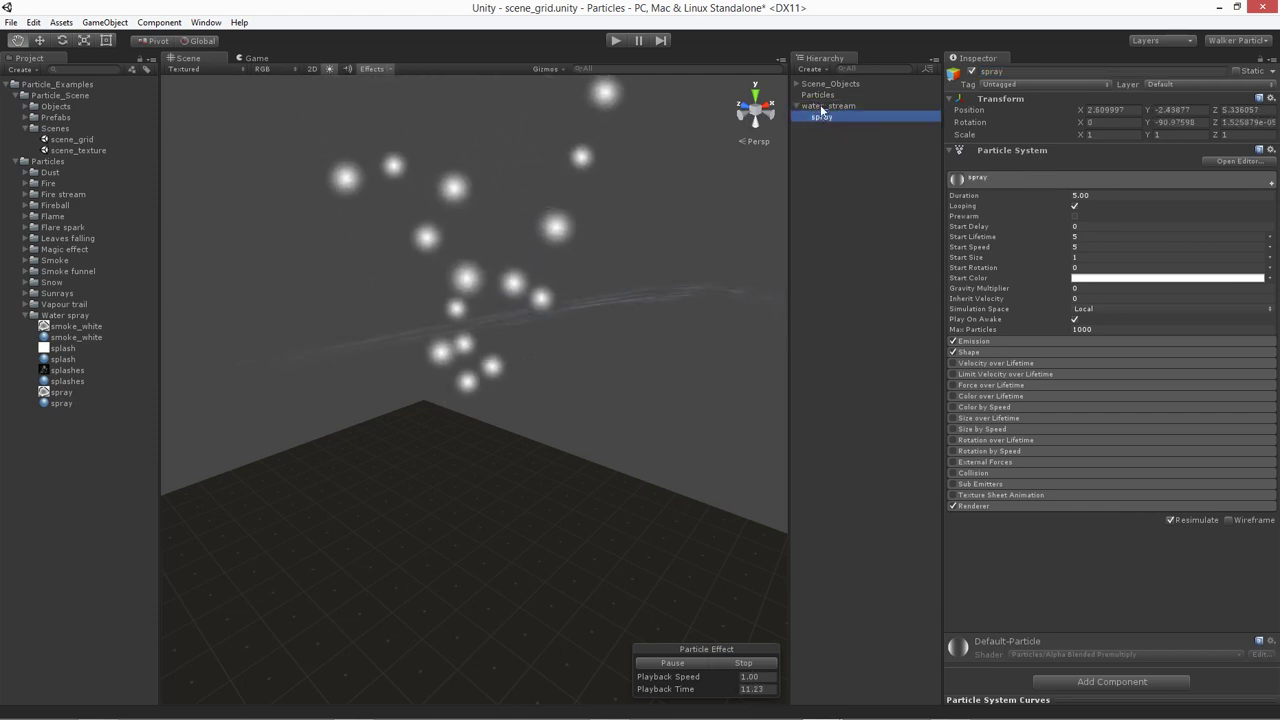
Set spray's position to 0, 0, 0
click(1128, 112)
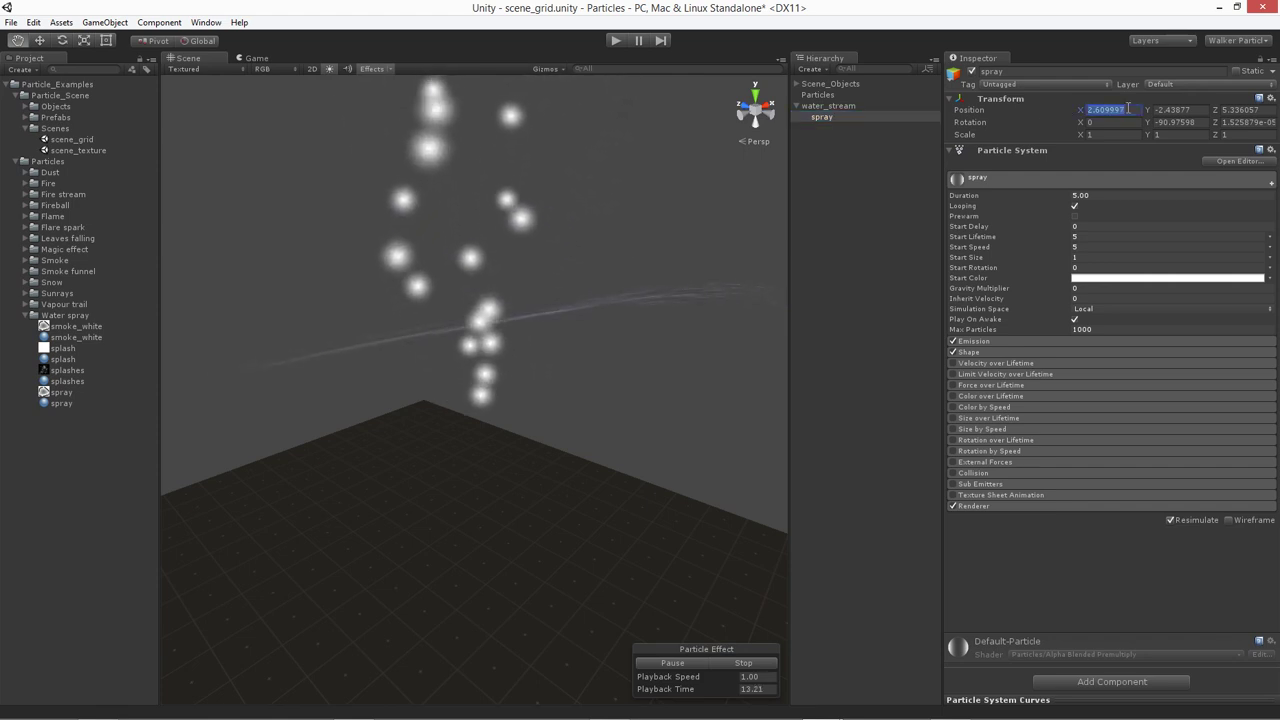
text(0)
key(Tab)
text(0)
key(Tab)
text(0)
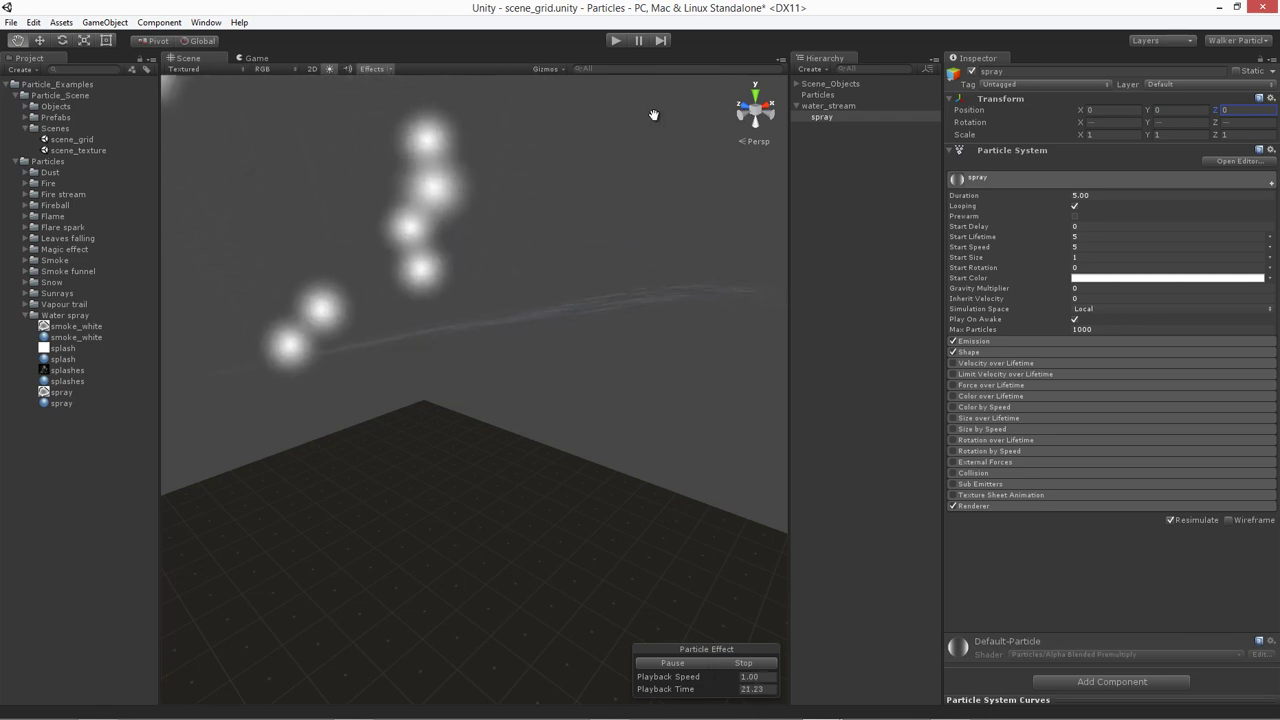
Set water_stream's rotation to -90, 0, 0 so it points straight up
click(836, 107)
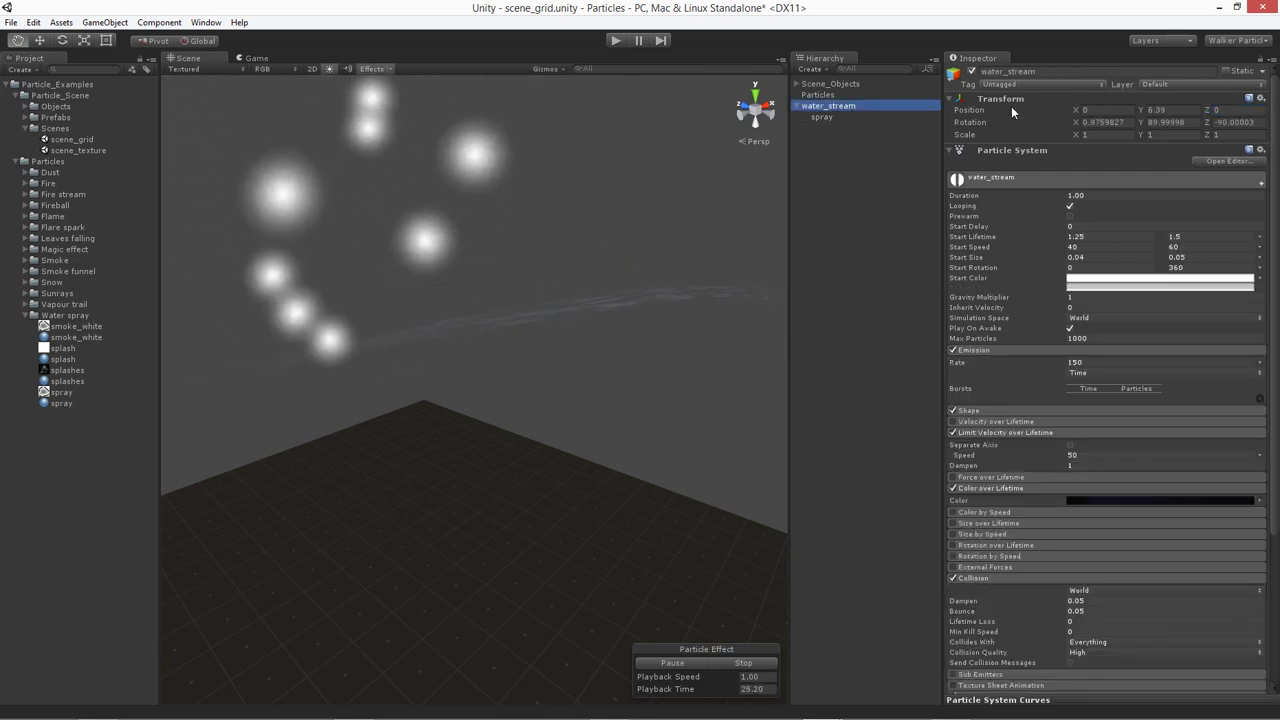
click(1128, 122)
text(-90)
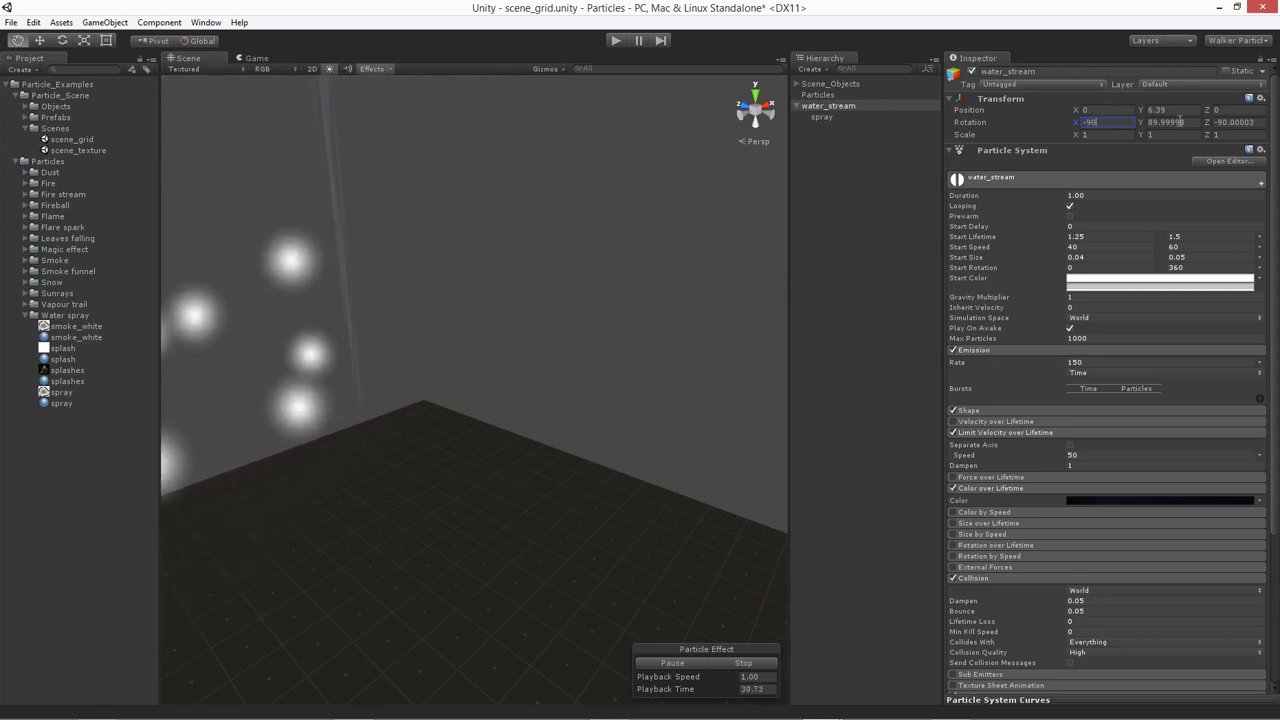
key(Tab)
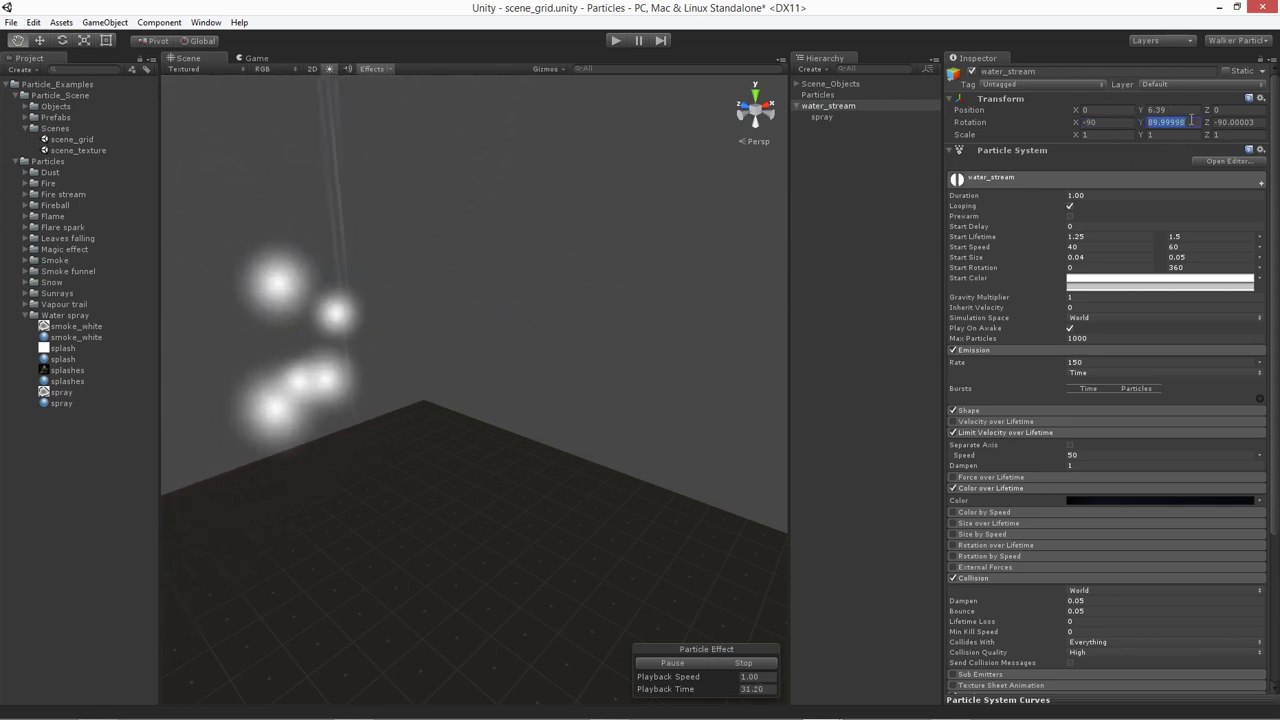
text(0)
key(Tab)
text(0)
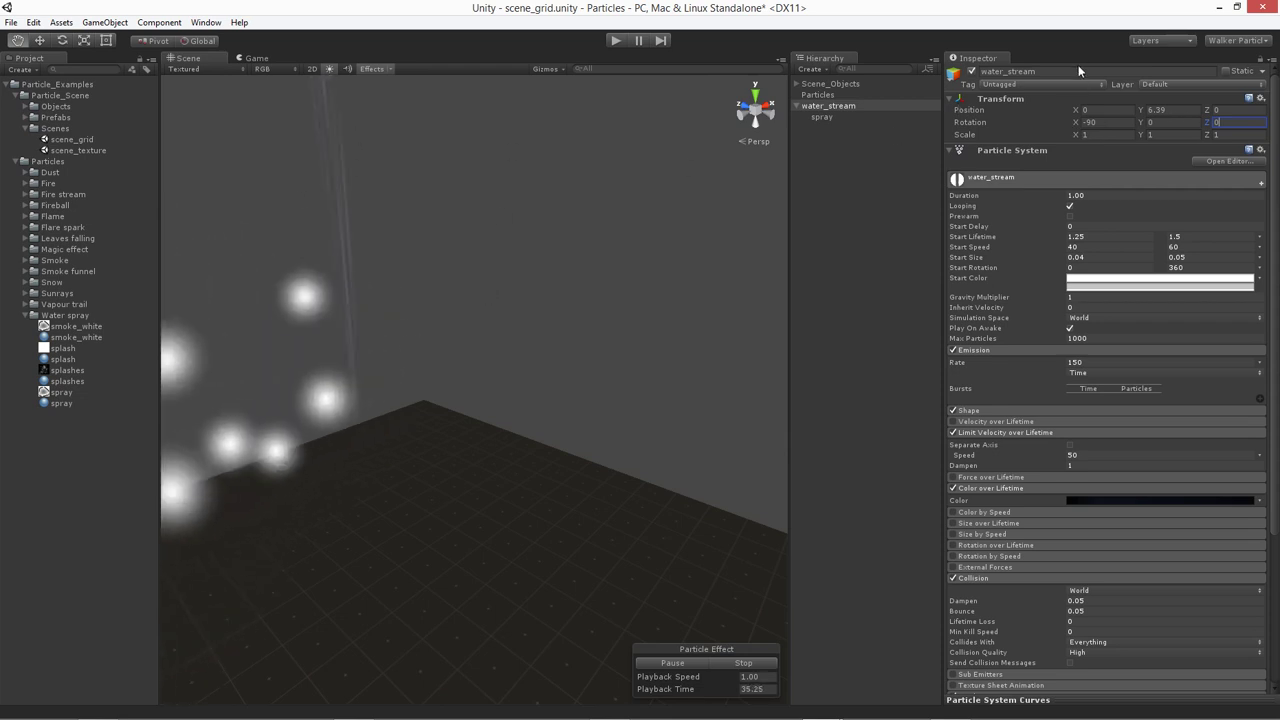
Reset spray's rotation to 0, 0, 0
click(821, 117)
click(1110, 122)
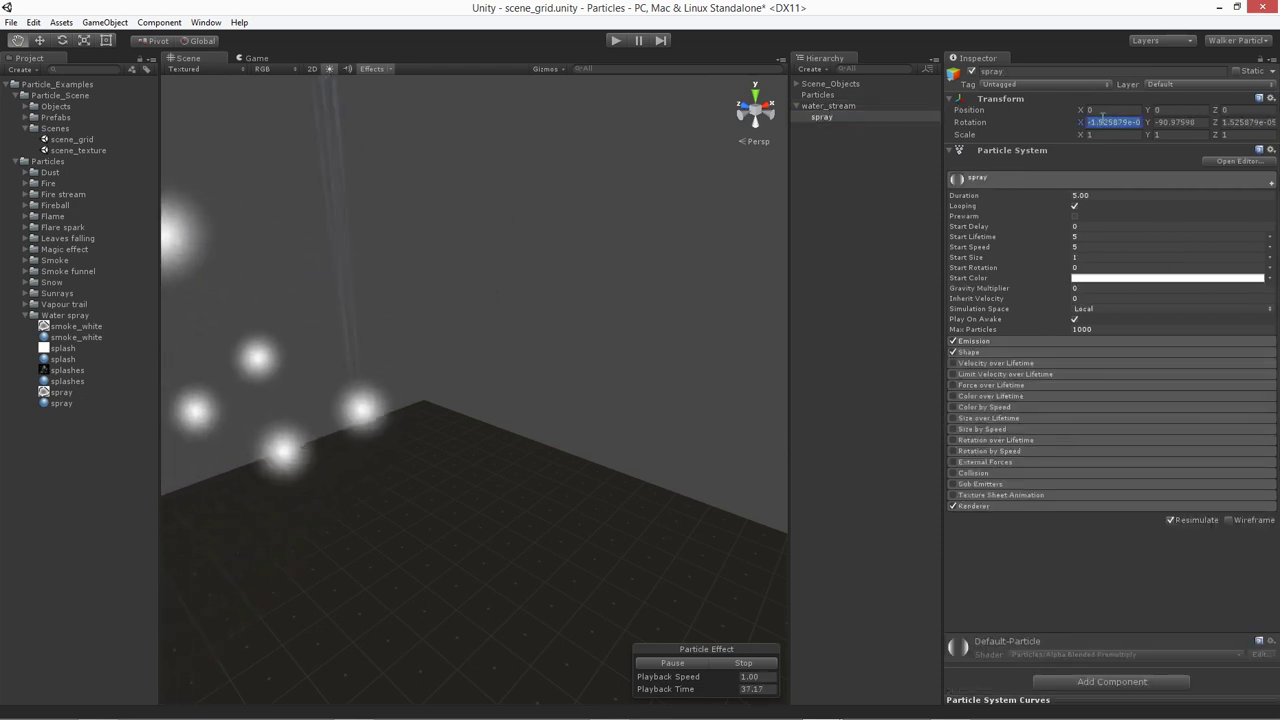
text(-90)
key(Tab)
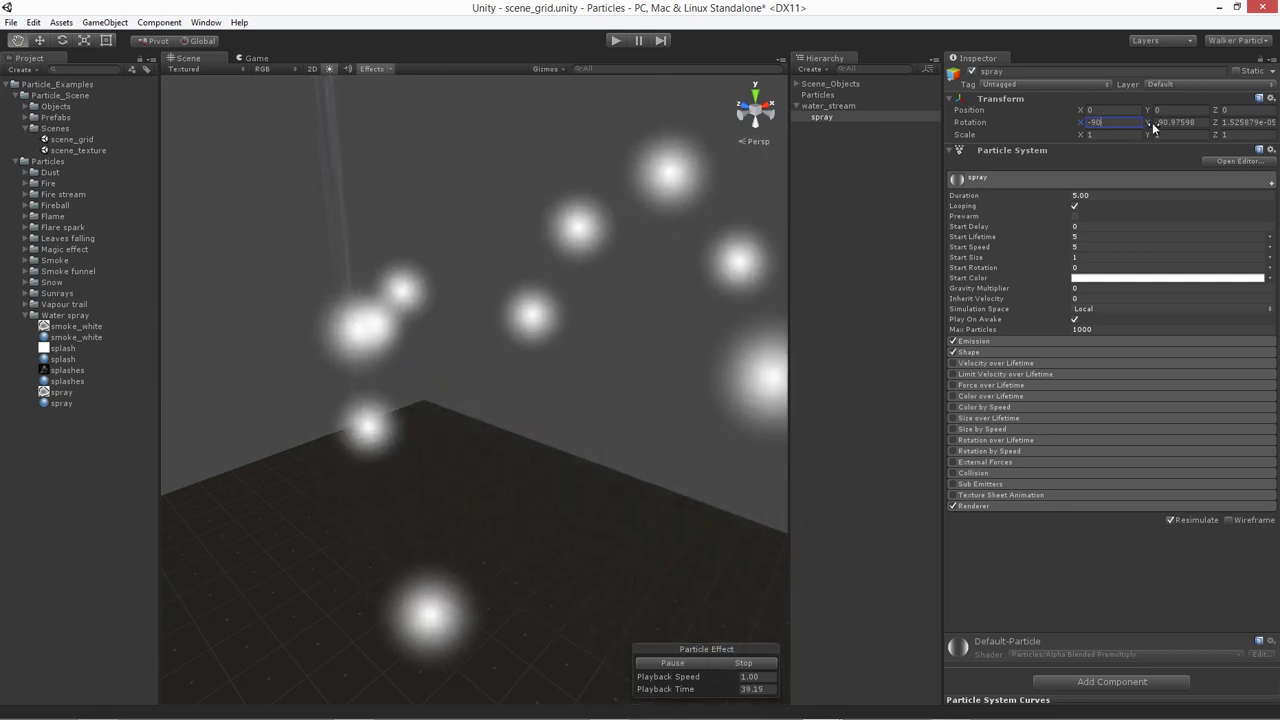
text(0)
key(Tab)
text(0)
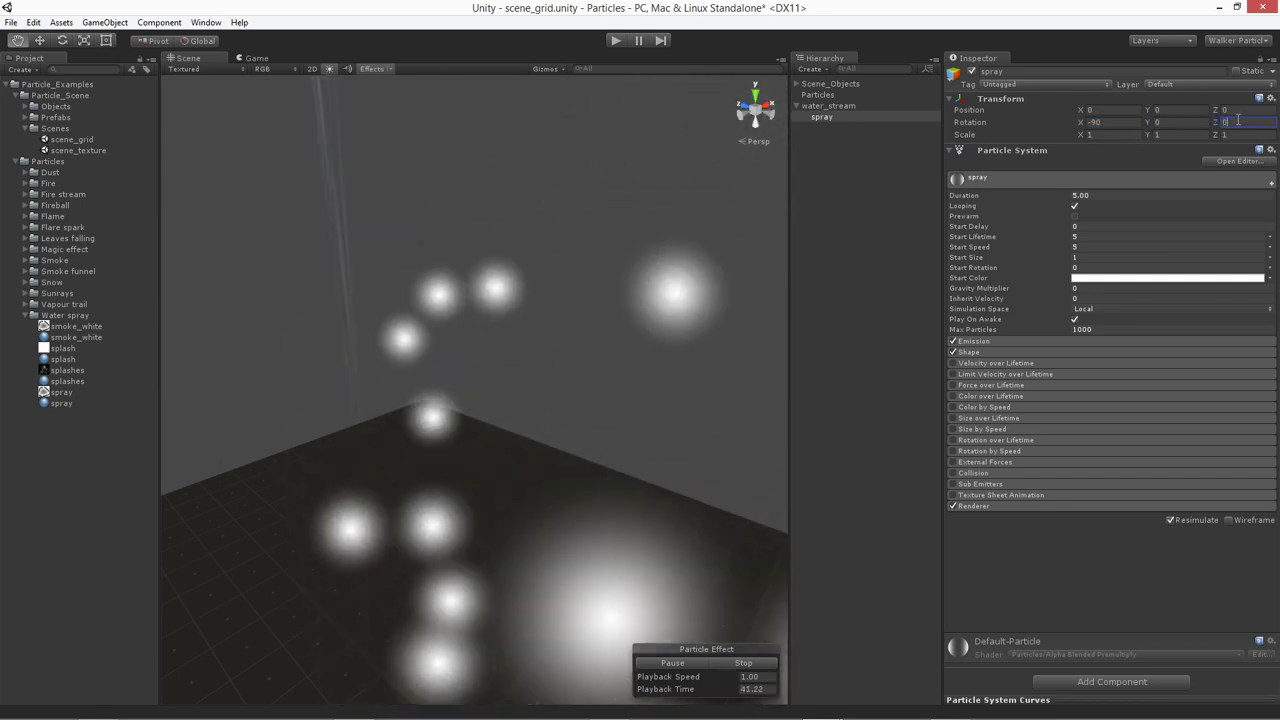
click(1110, 122)
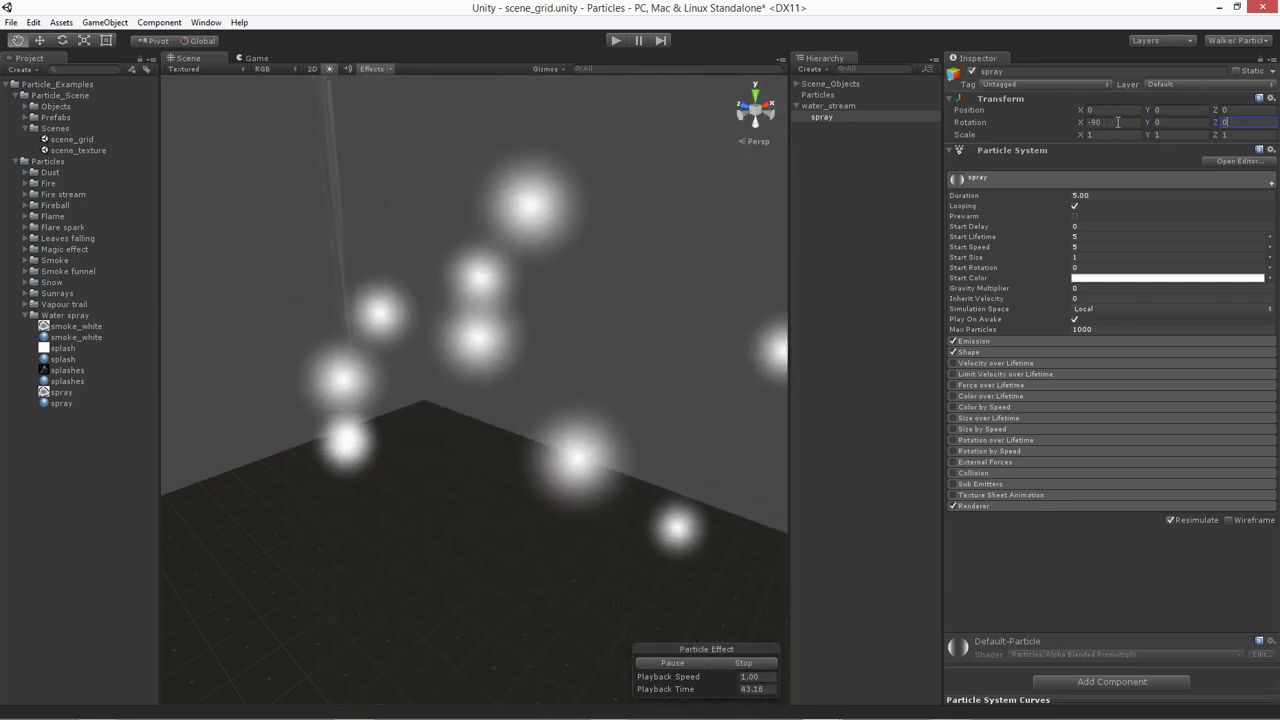
text(0)
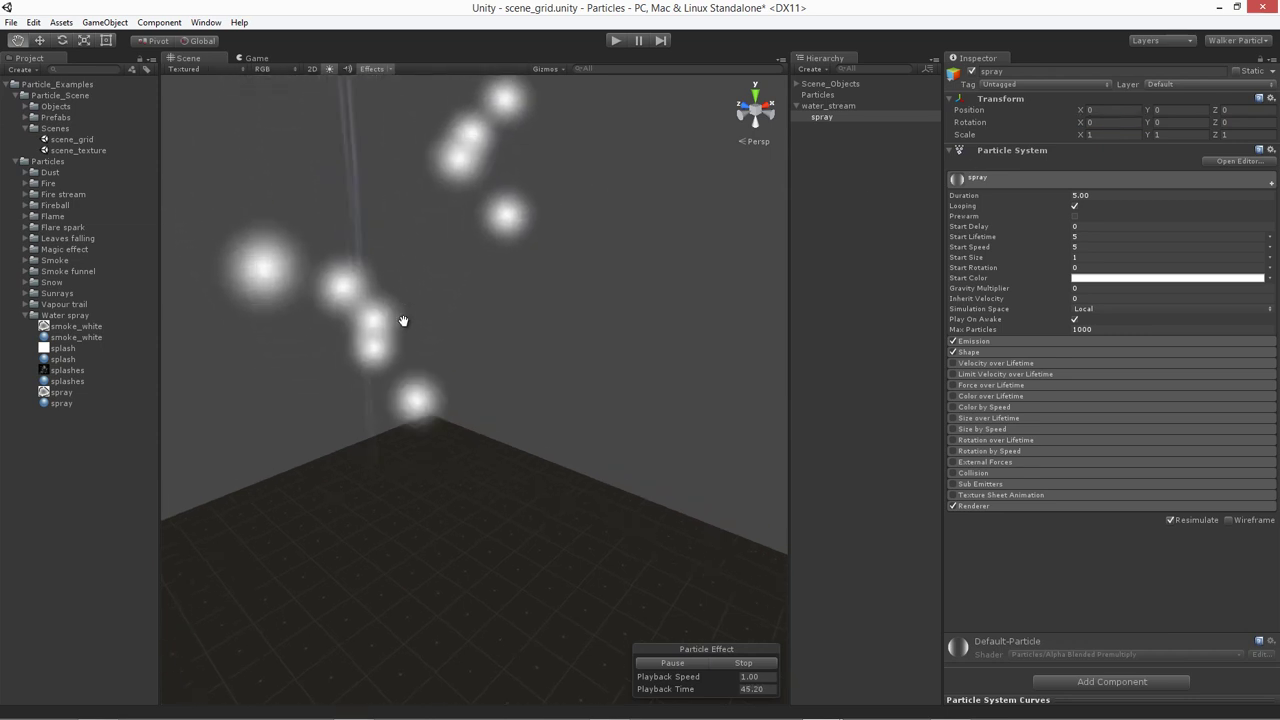
Frame the upward stream above the floor and reselect spray
drag(403, 320, 822, 251)
click(820, 106)
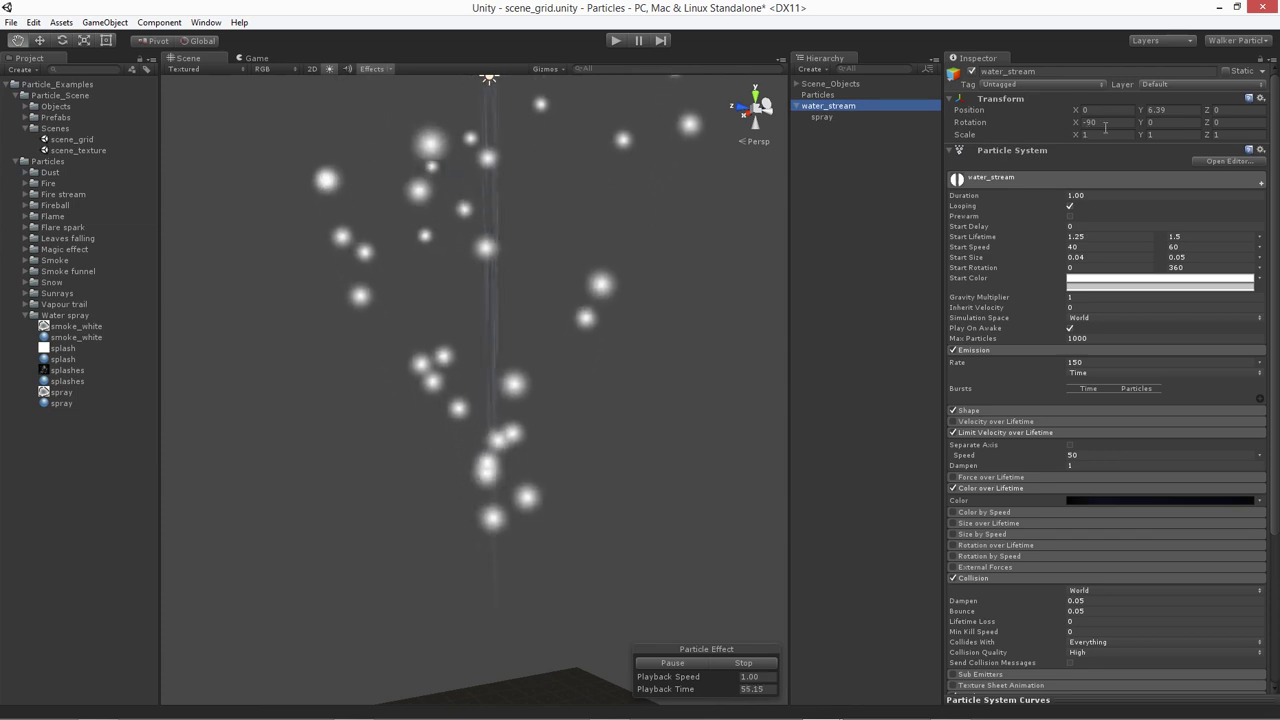
drag(700, 430, 540, 600)
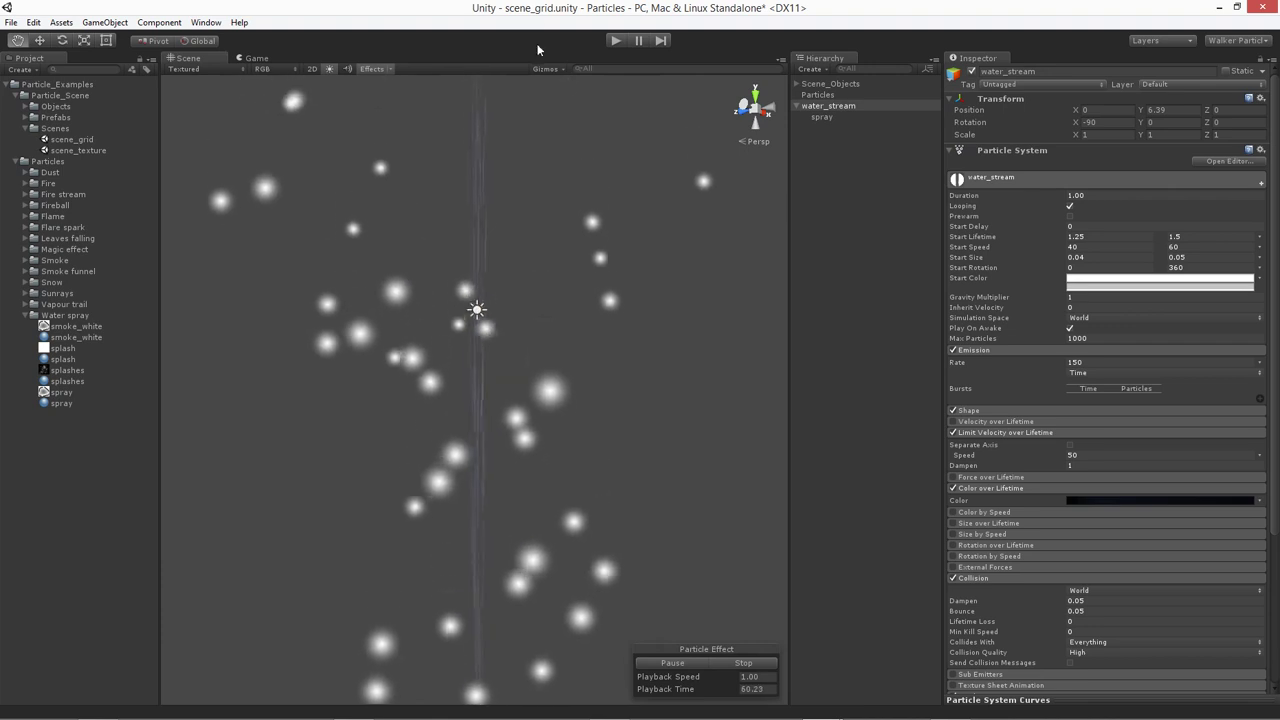
drag(537, 49, 541, 361)
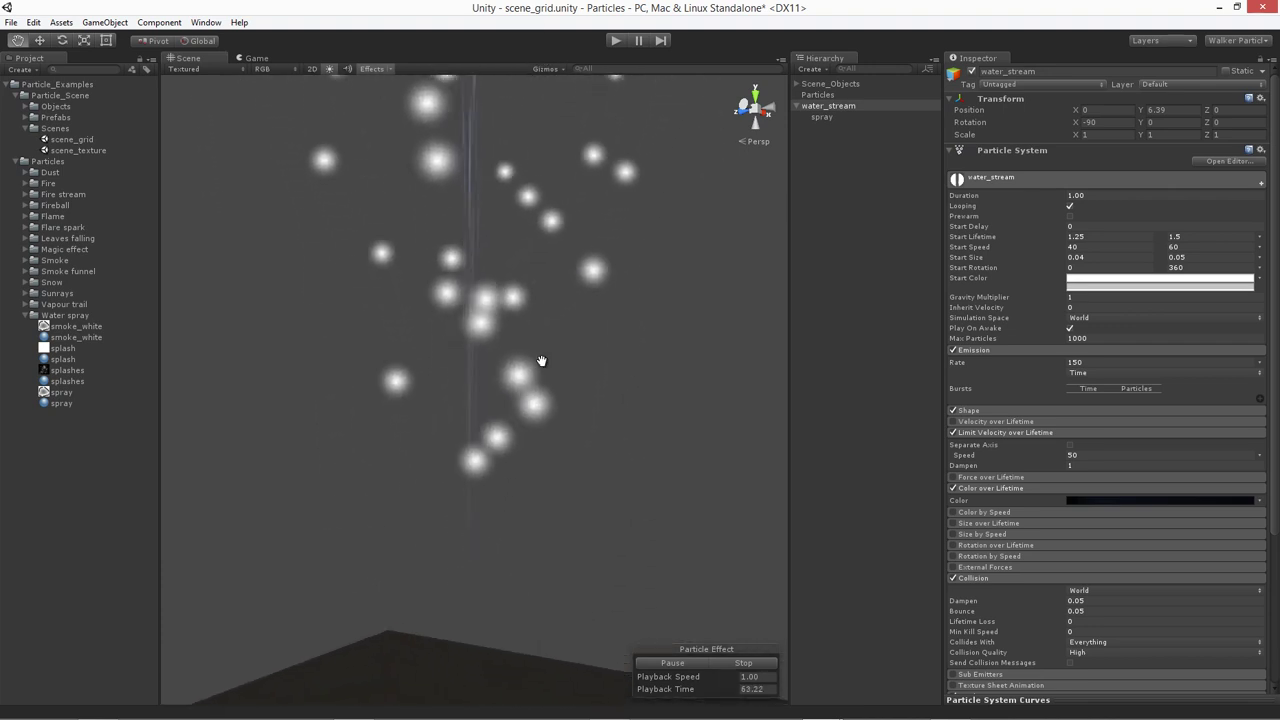
click(829, 120)
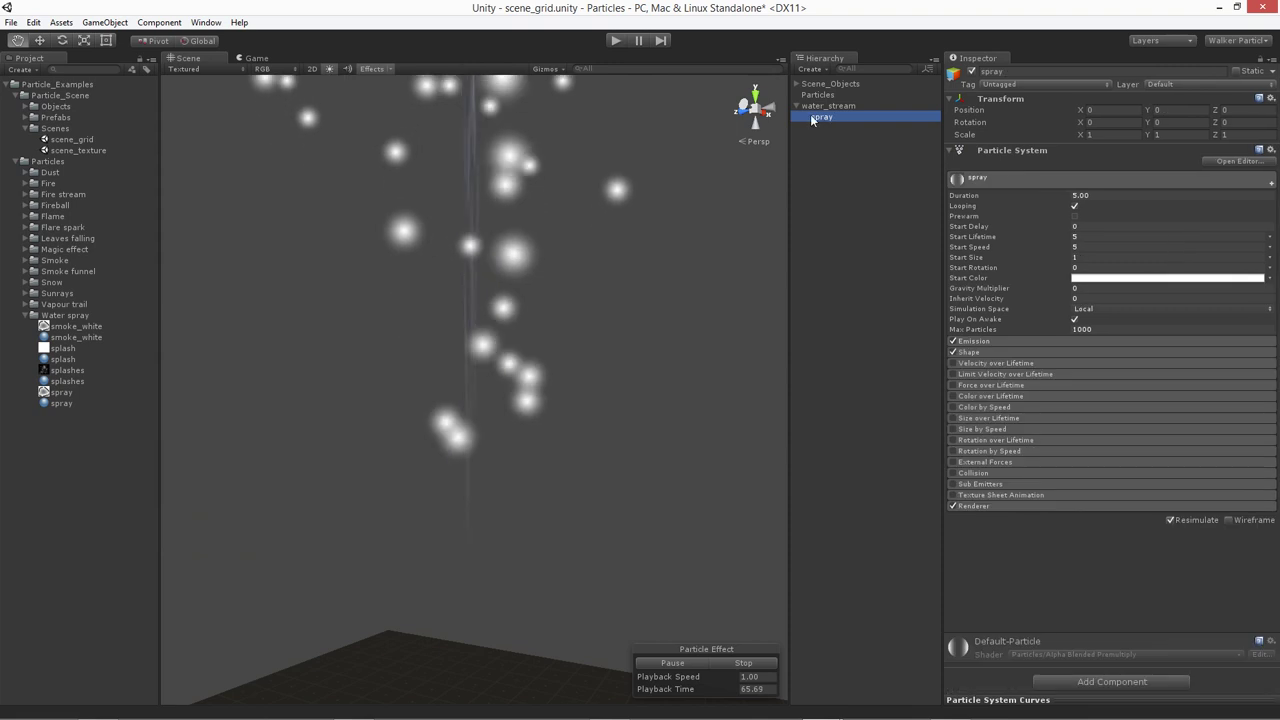
Assign the smoke_white material to spray's Renderer module
click(994, 507)
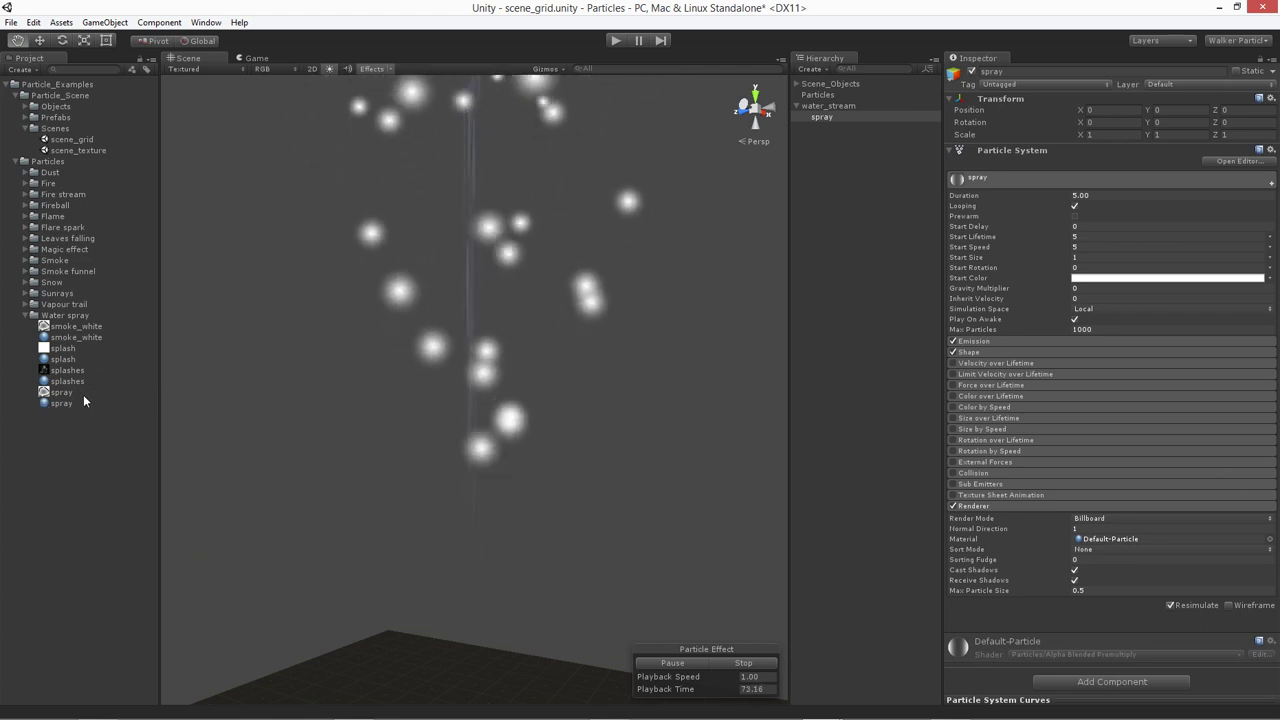
drag(73, 340, 1133, 541)
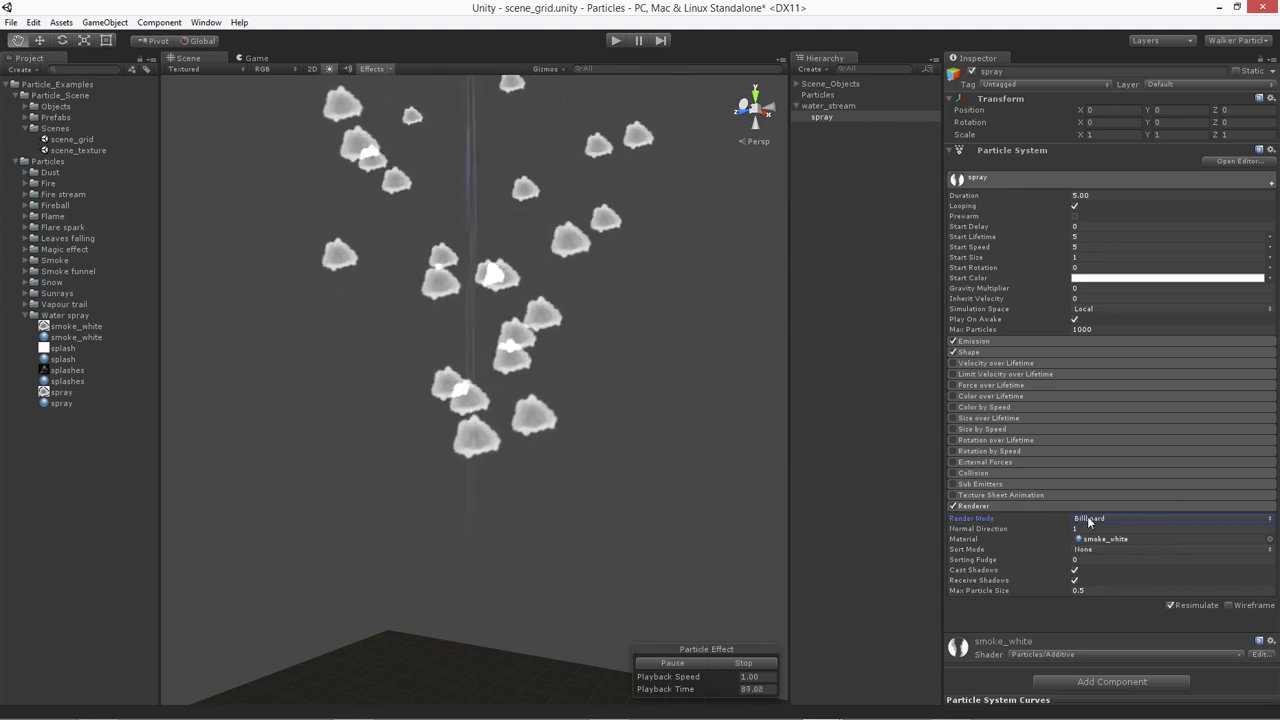
click(1088, 518)
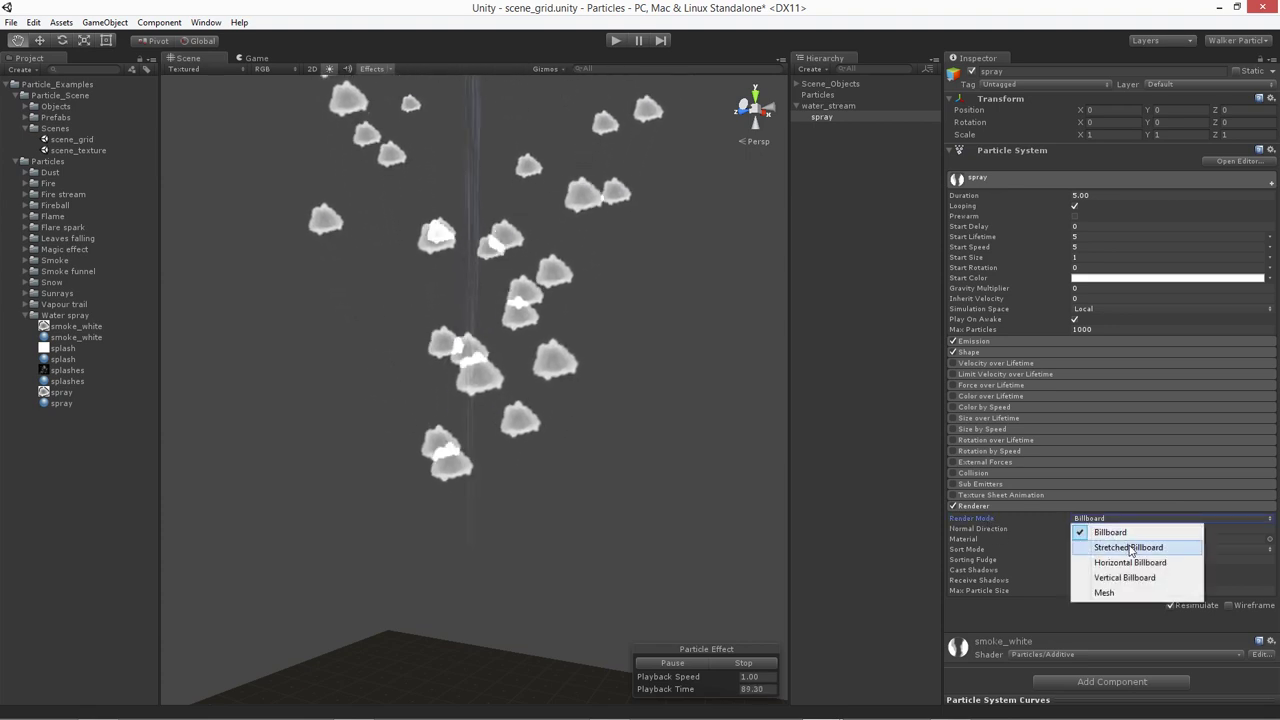
Set spray's render mode to Stretched Billboard with Length Scale 0 and Speed Scale -0.15
click(1128, 548)
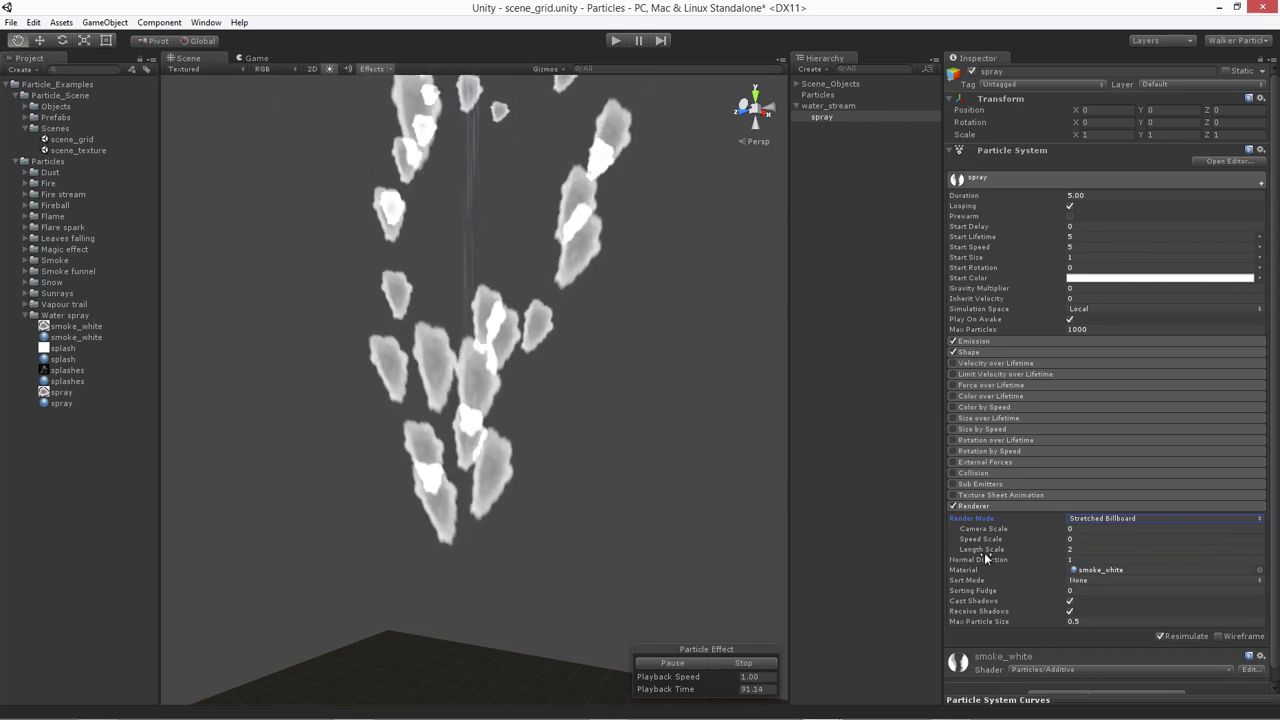
click(1080, 550)
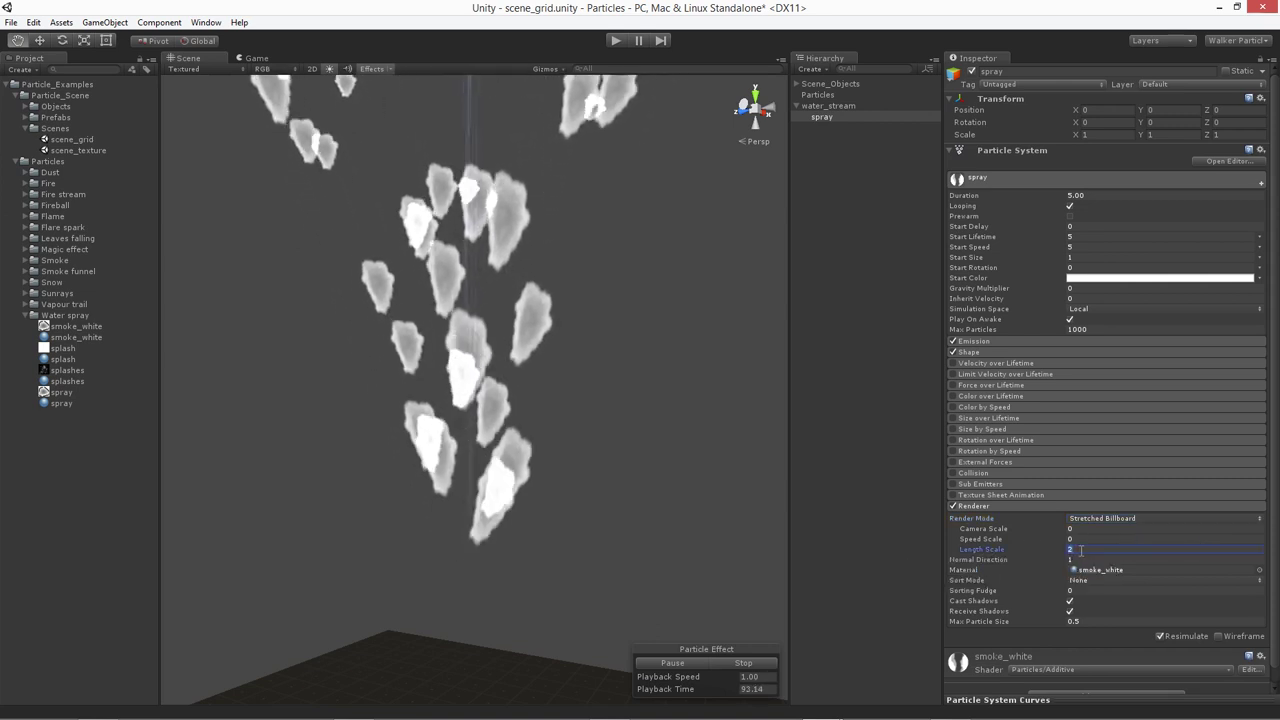
text(0)
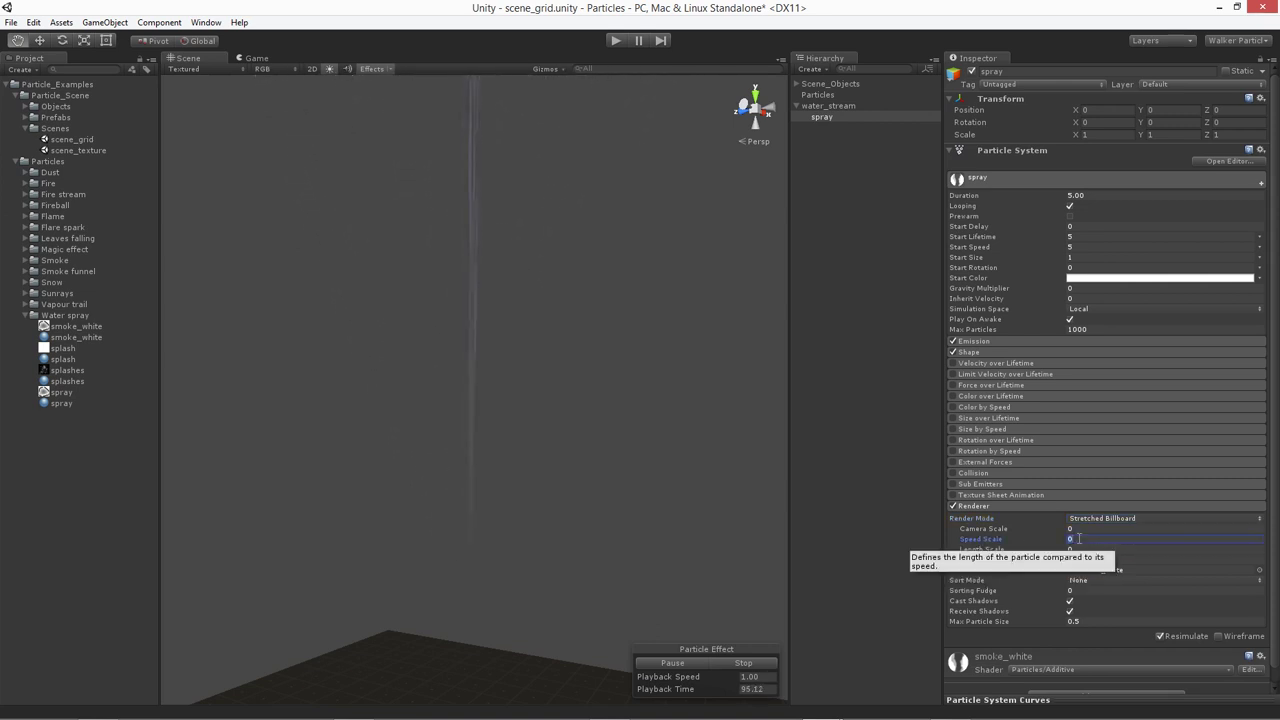
click(1088, 541)
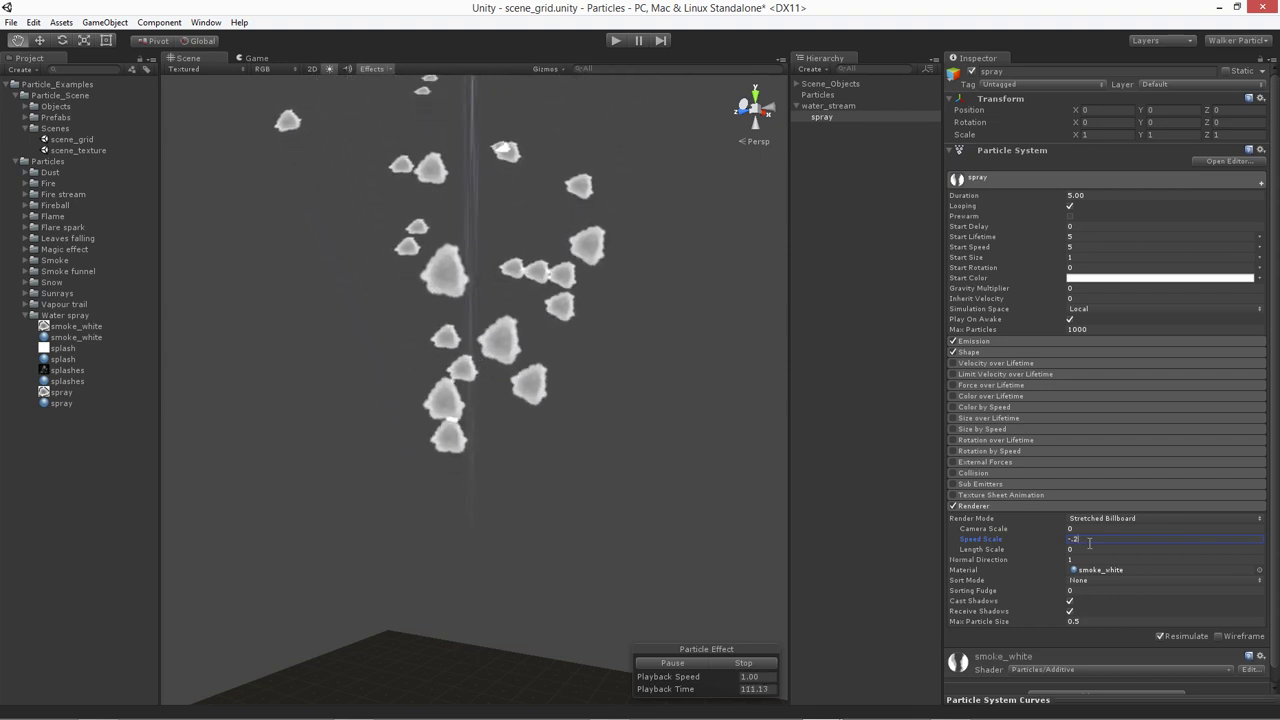
text(-.15)
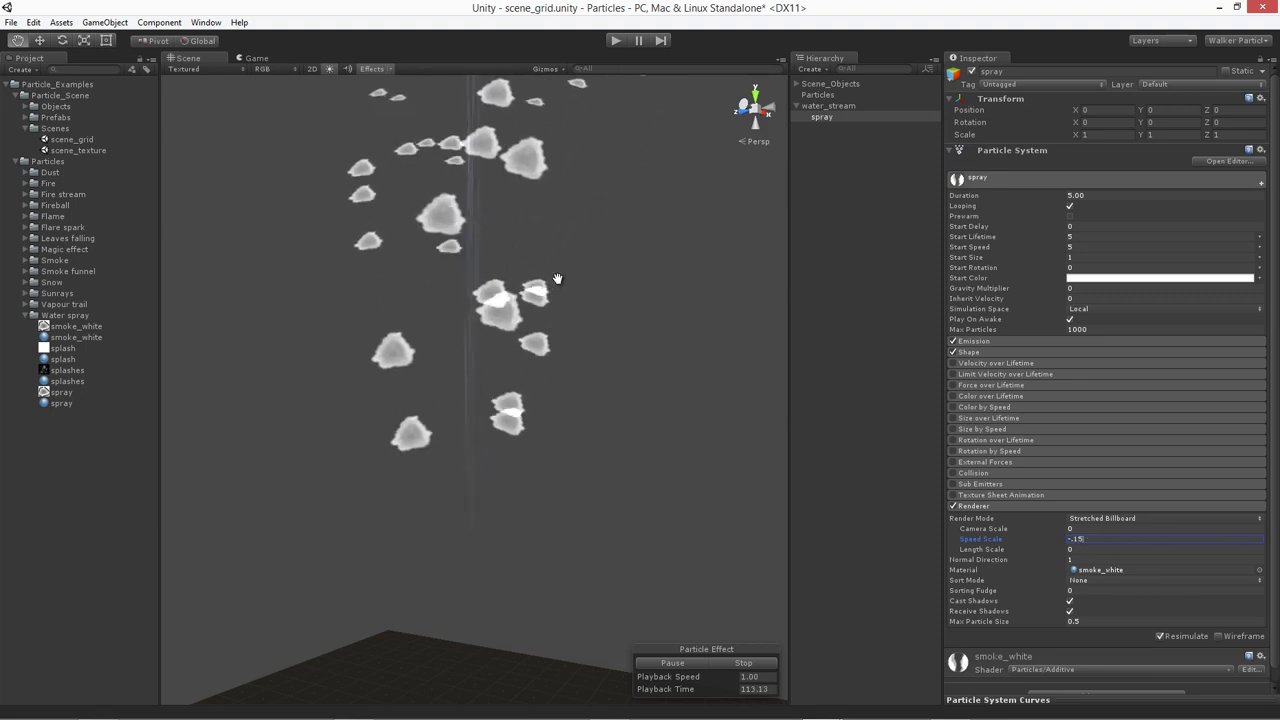
key(Return)
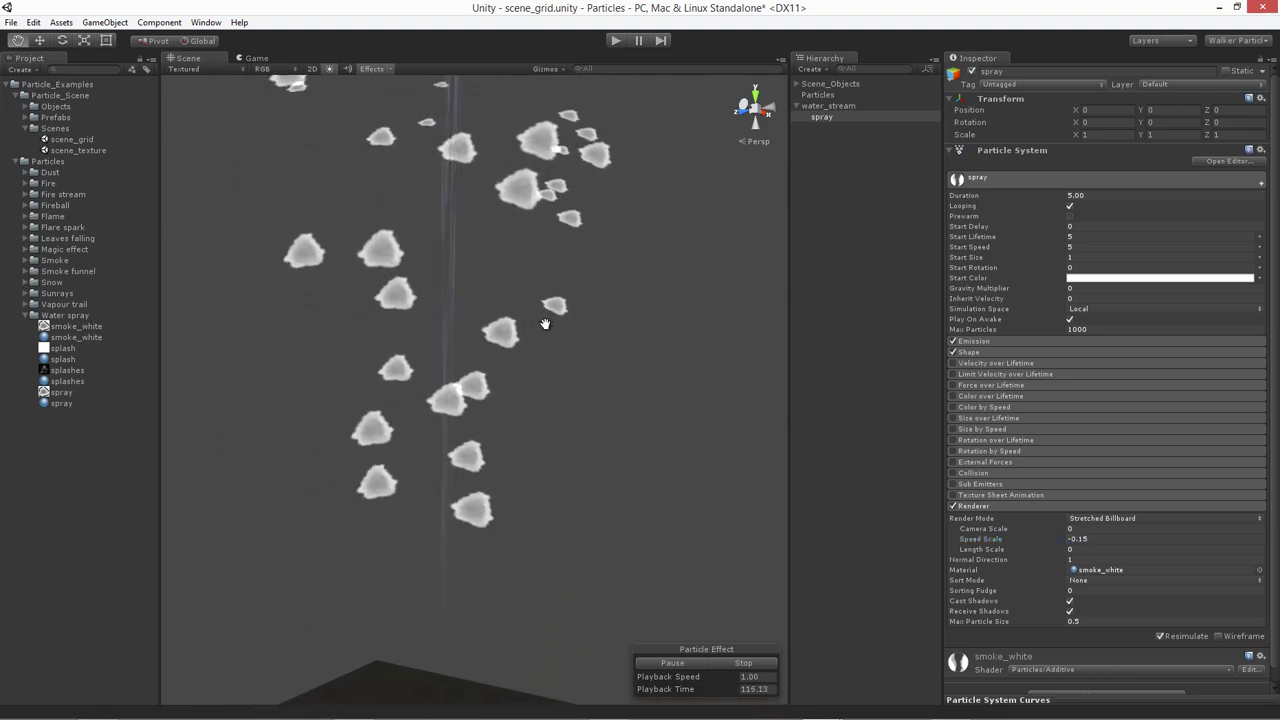
drag(545, 324, 562, 293)
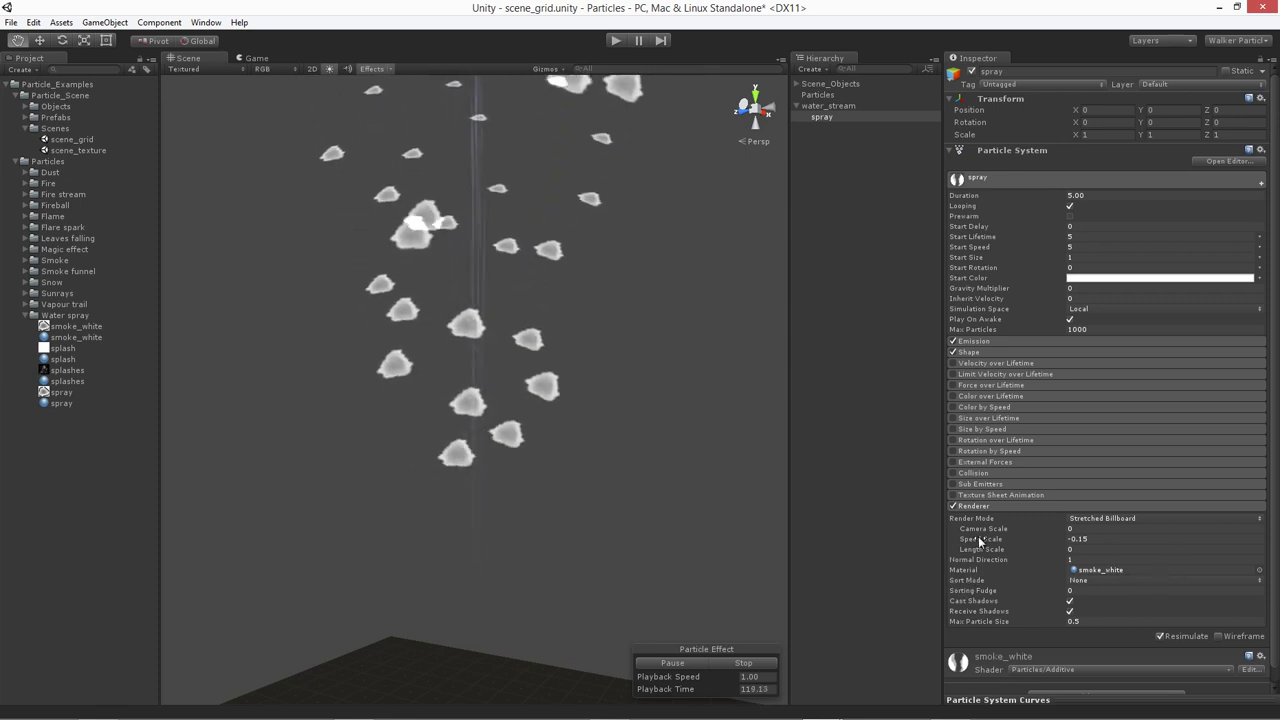
Give spray a 1-second duration and a random start lifetime between 1.5 and 2
click(1088, 196)
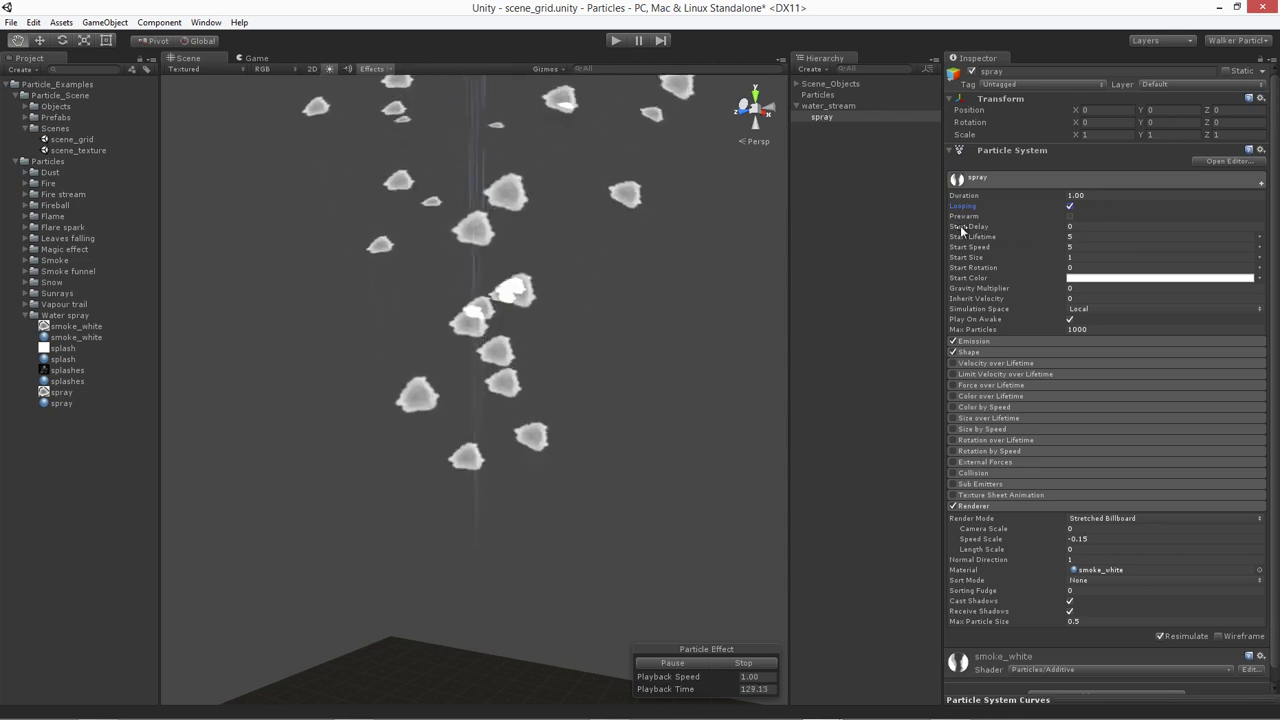
click(1260, 241)
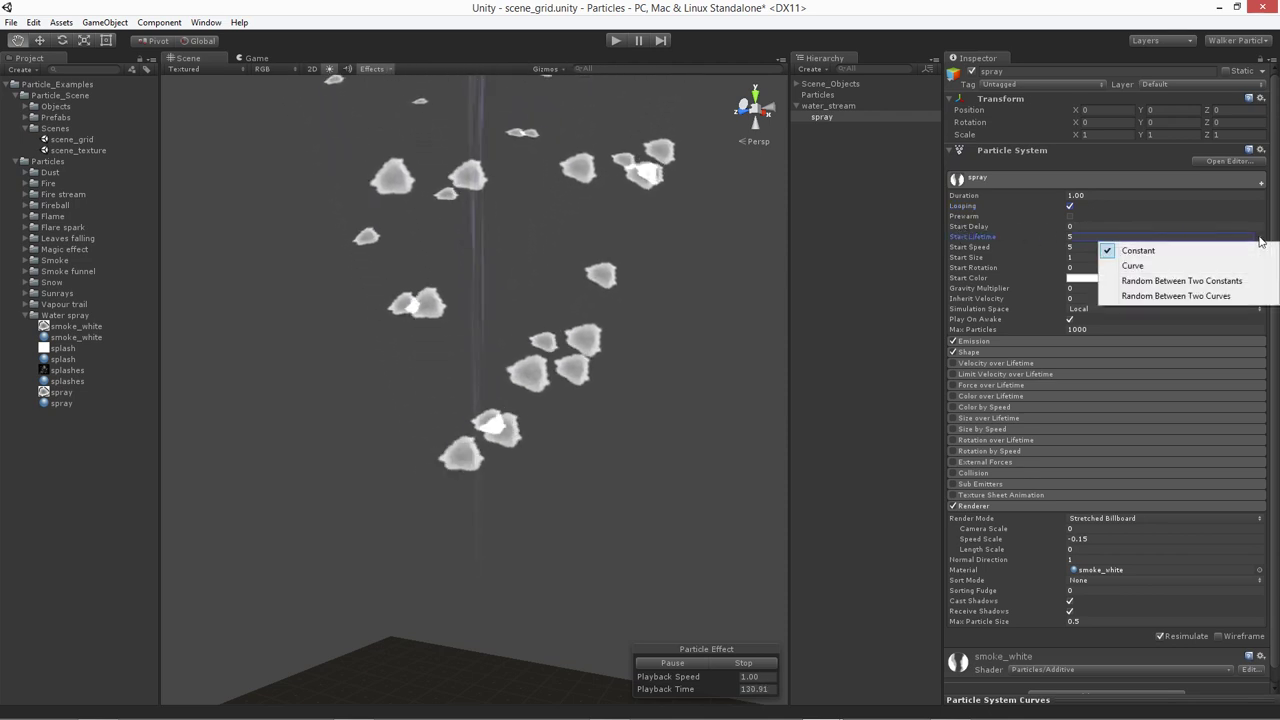
click(1228, 281)
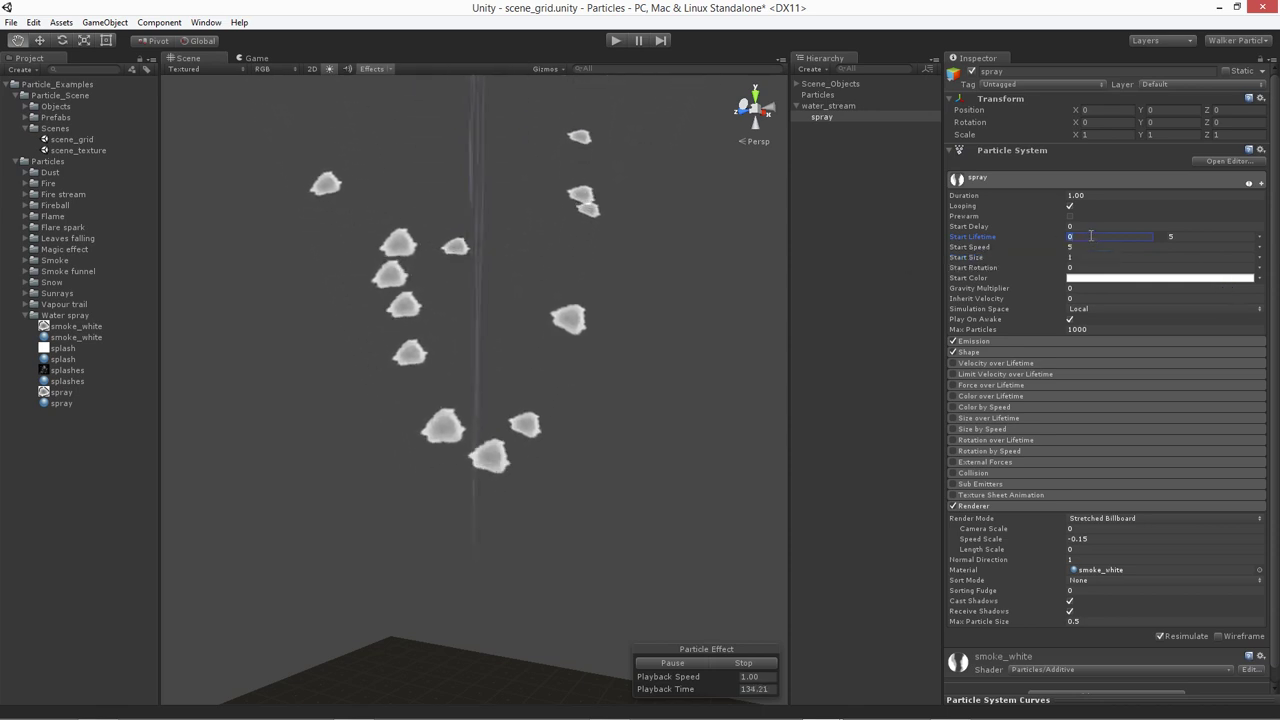
text(1)
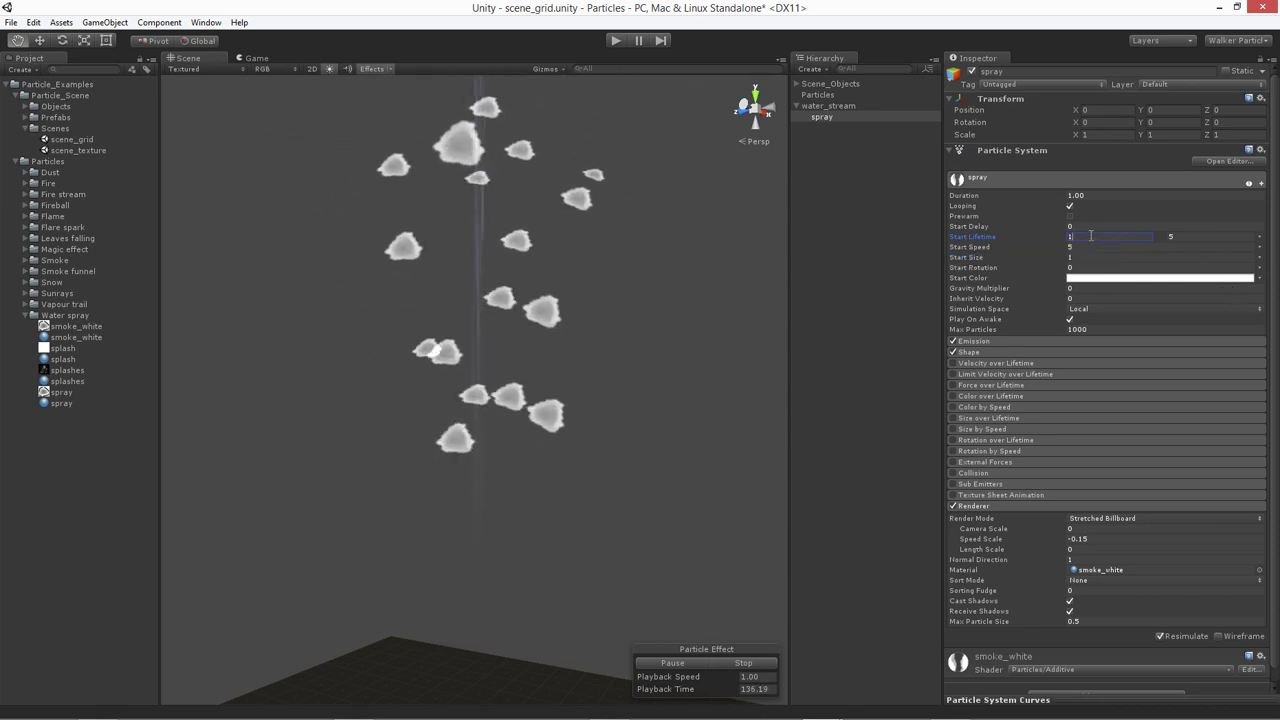
text(.5)
key(Tab)
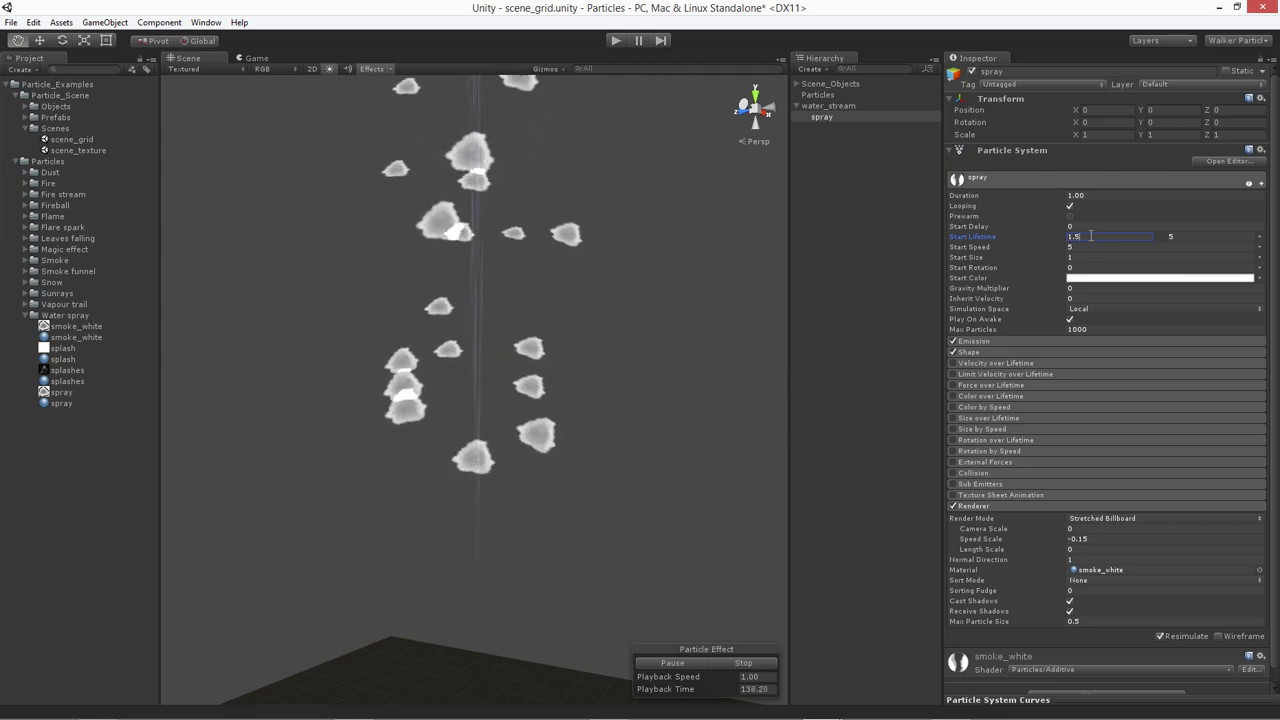
middle_drag(580, 250, 568, 381)
click(1189, 234)
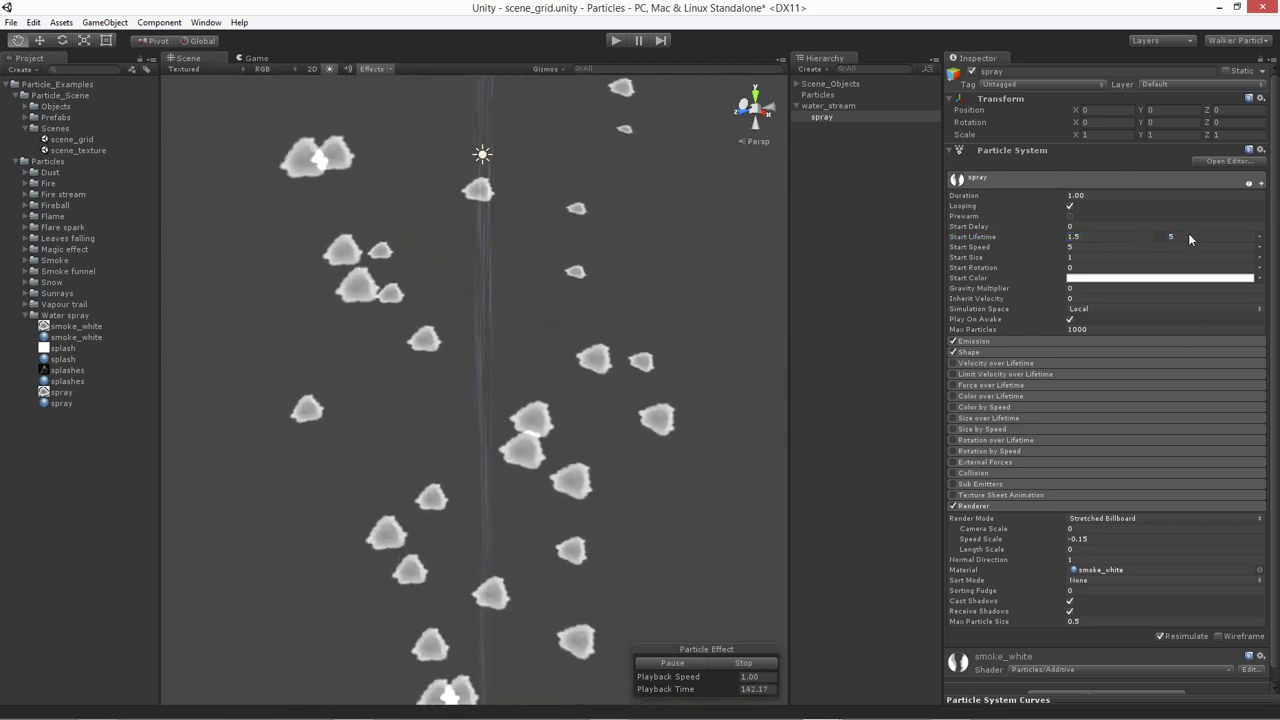
text(2)
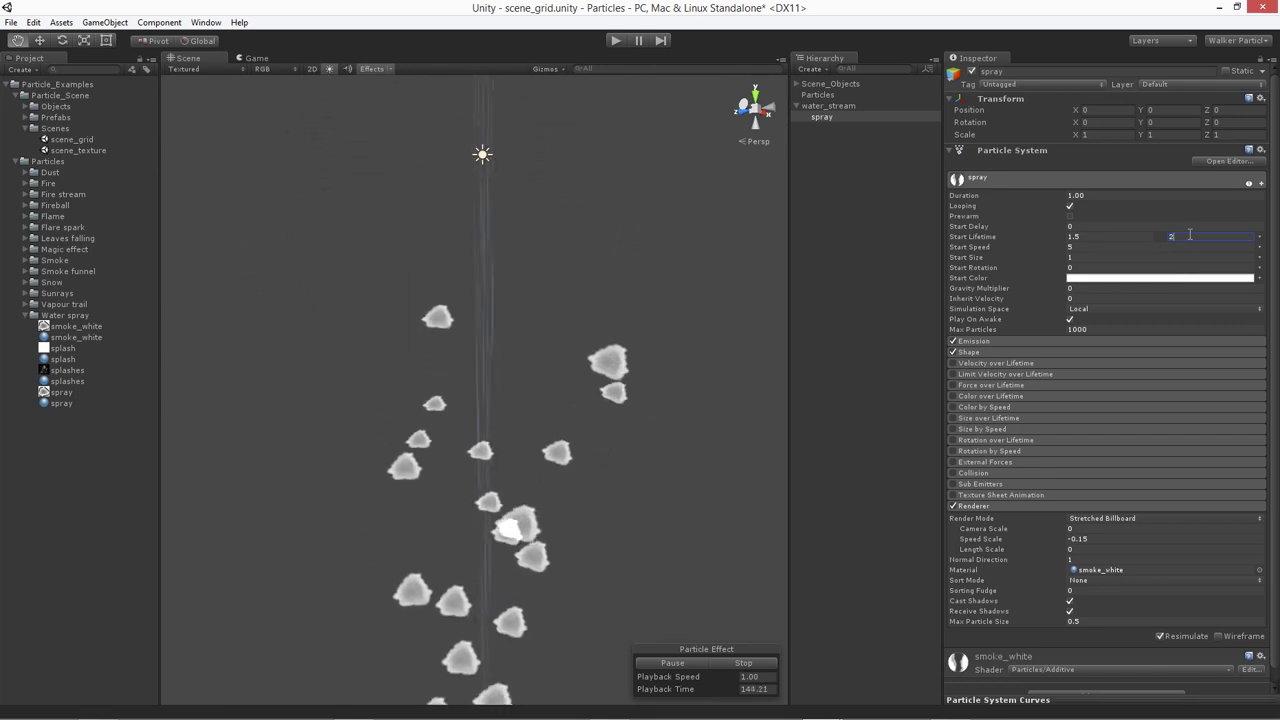
Check water_stream's settings, then return to the spray system
click(850, 108)
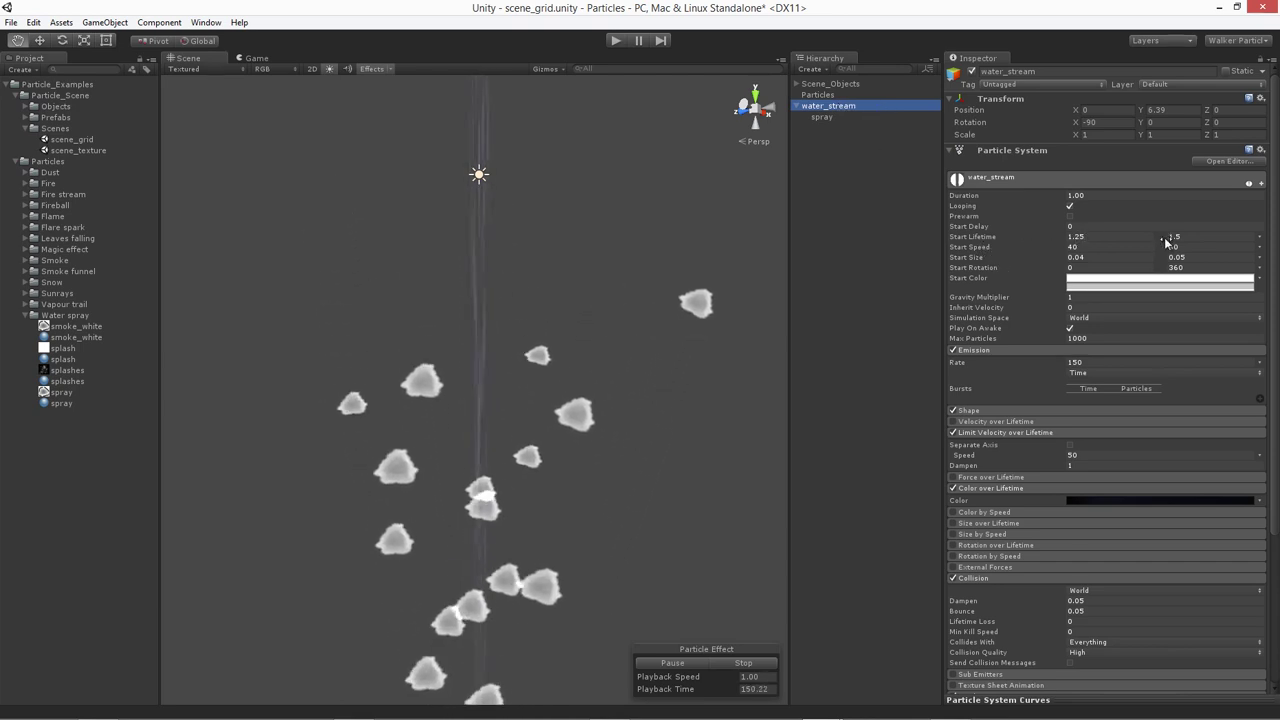
click(825, 117)
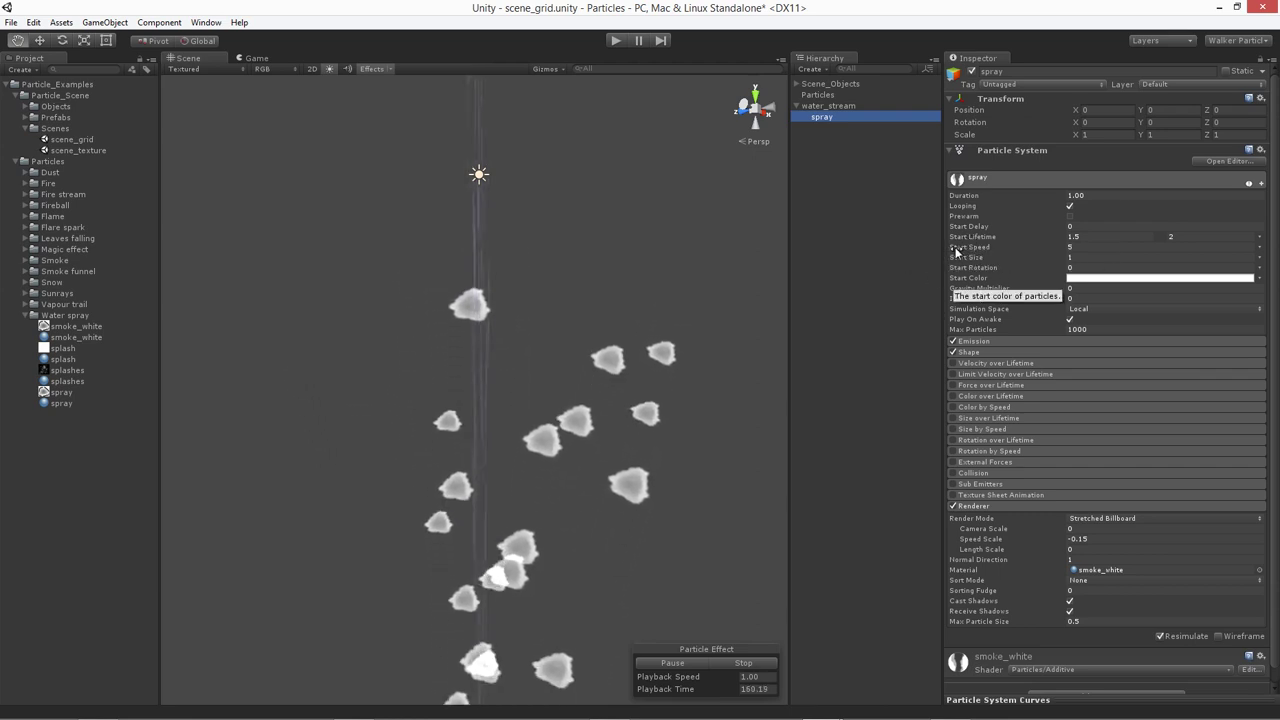
click(1005, 247)
Set spray's Start Speed to random between 40 and 50
click(1259, 247)
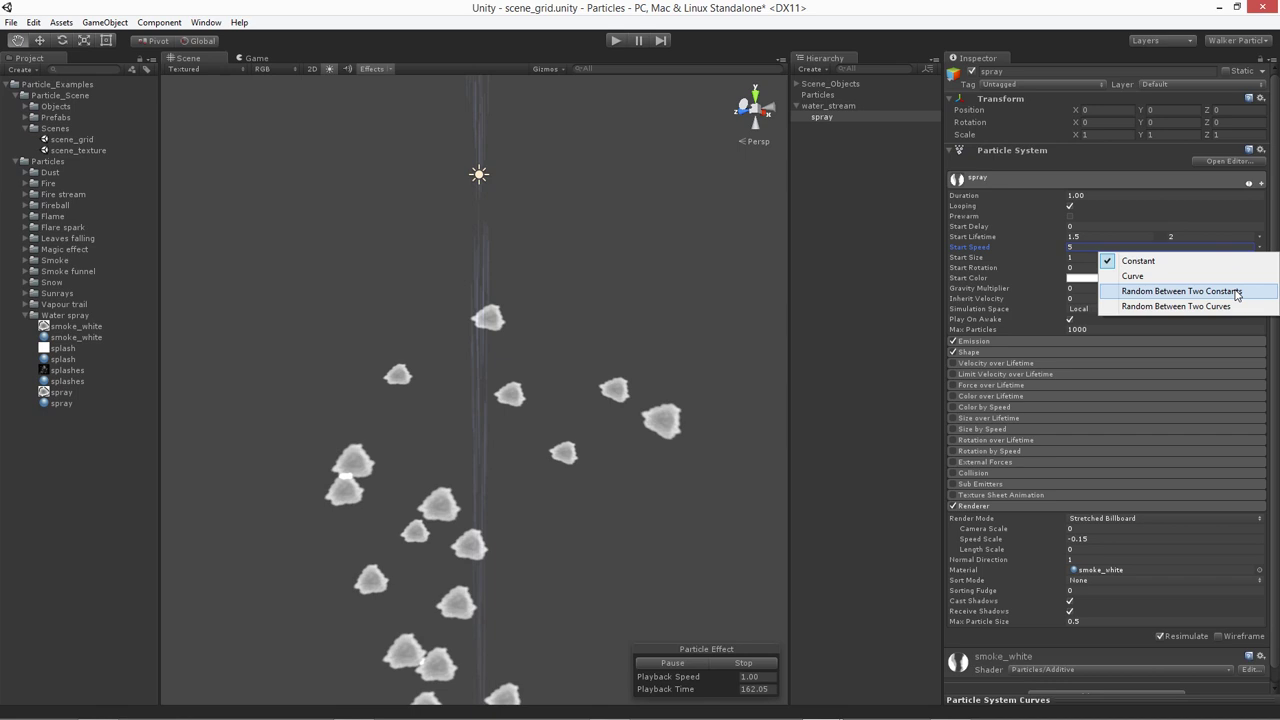
click(1237, 292)
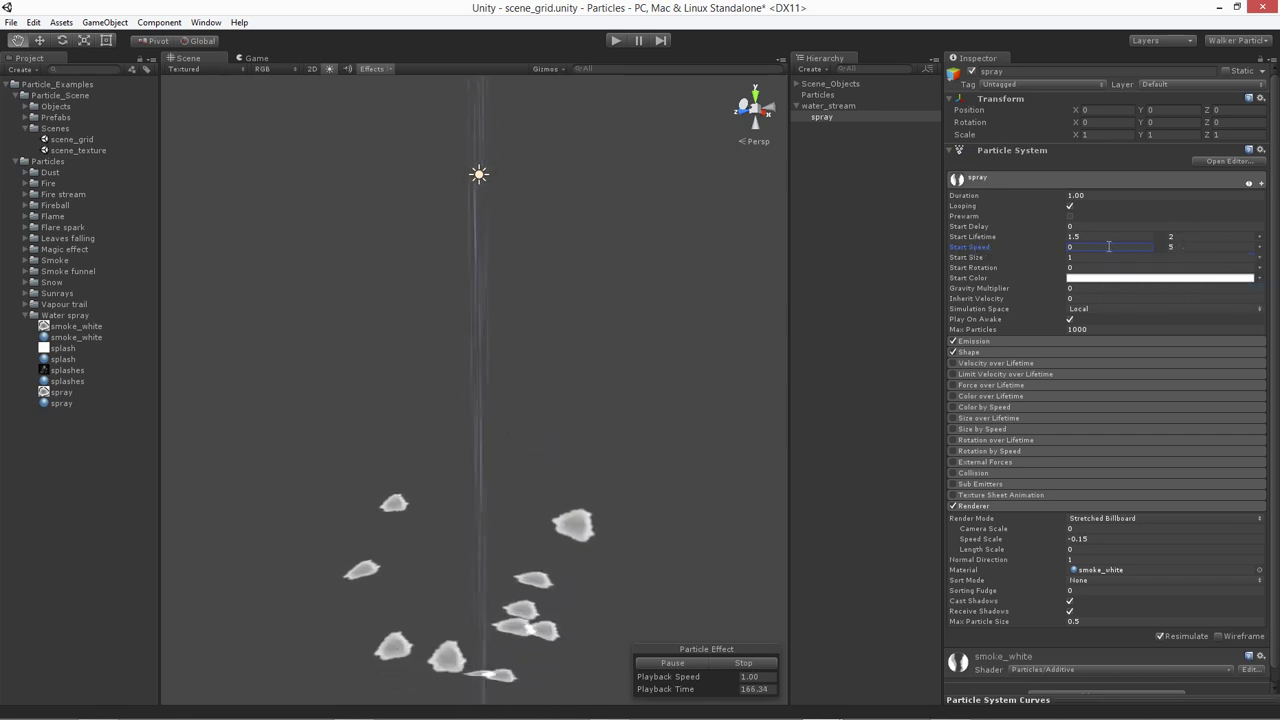
text(40)
key(Tab)
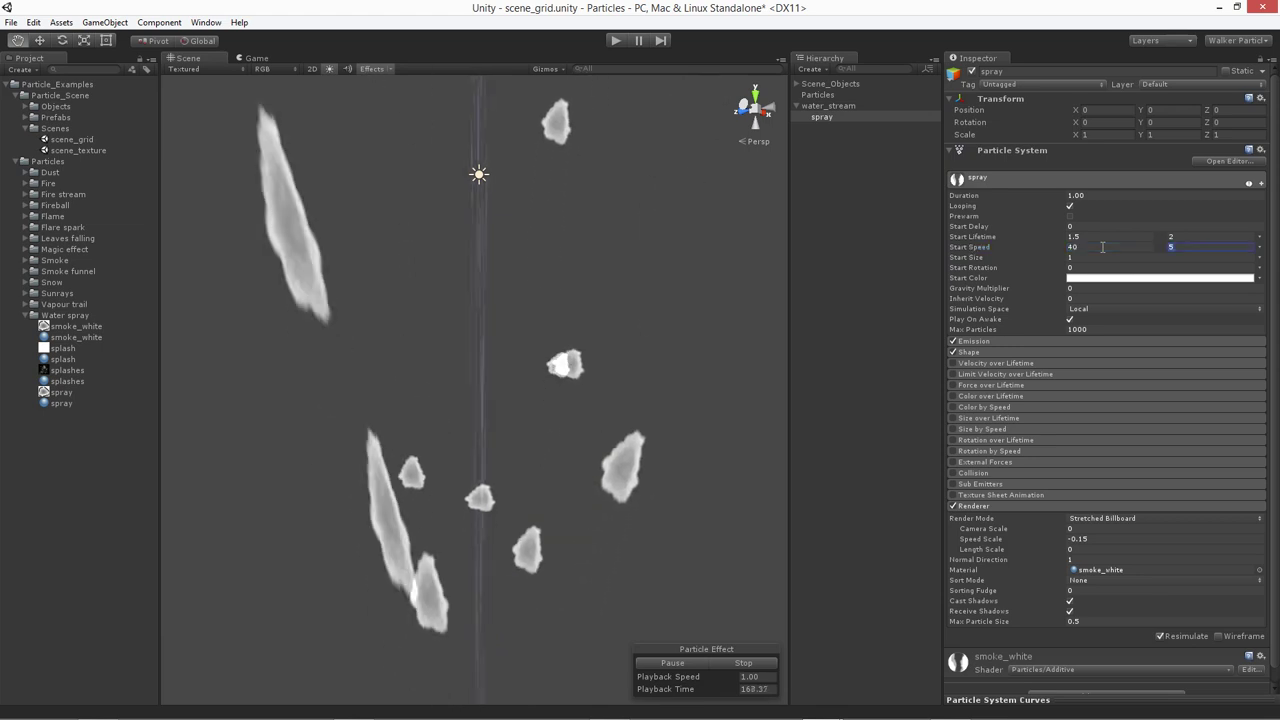
text(50)
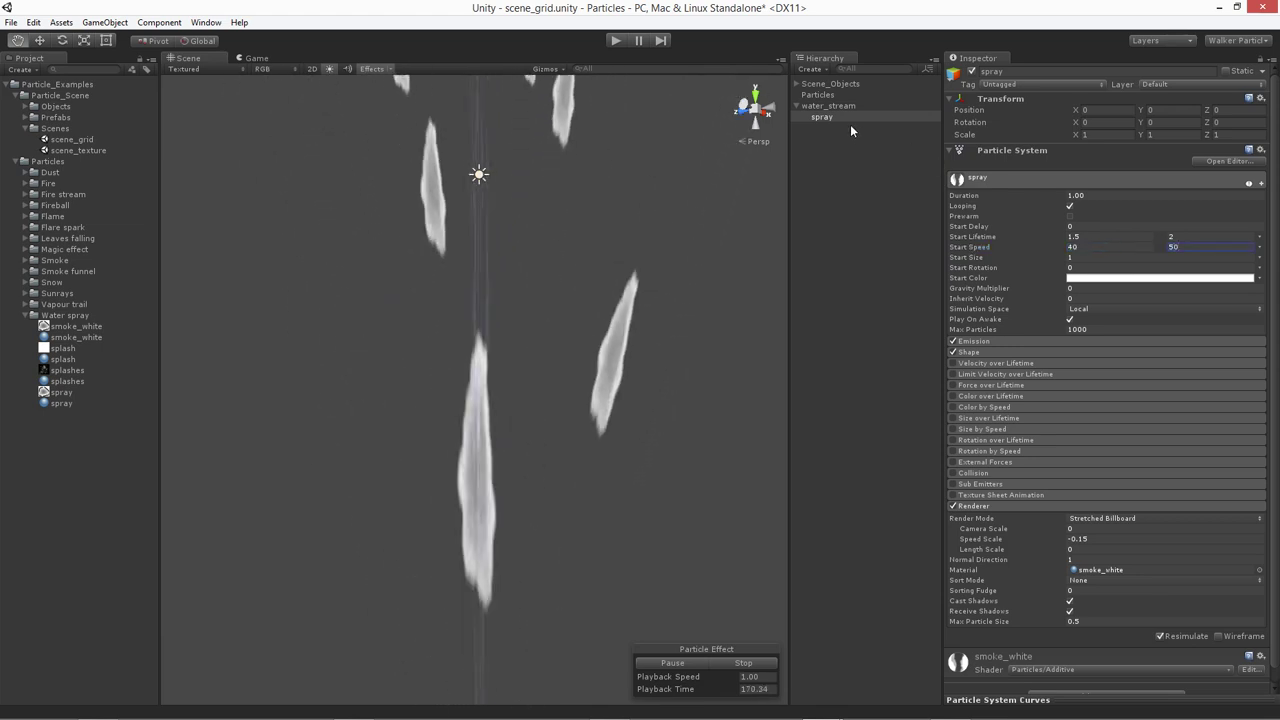
Compare against water_stream, then expand spray's Shape and Emission modules
click(828, 106)
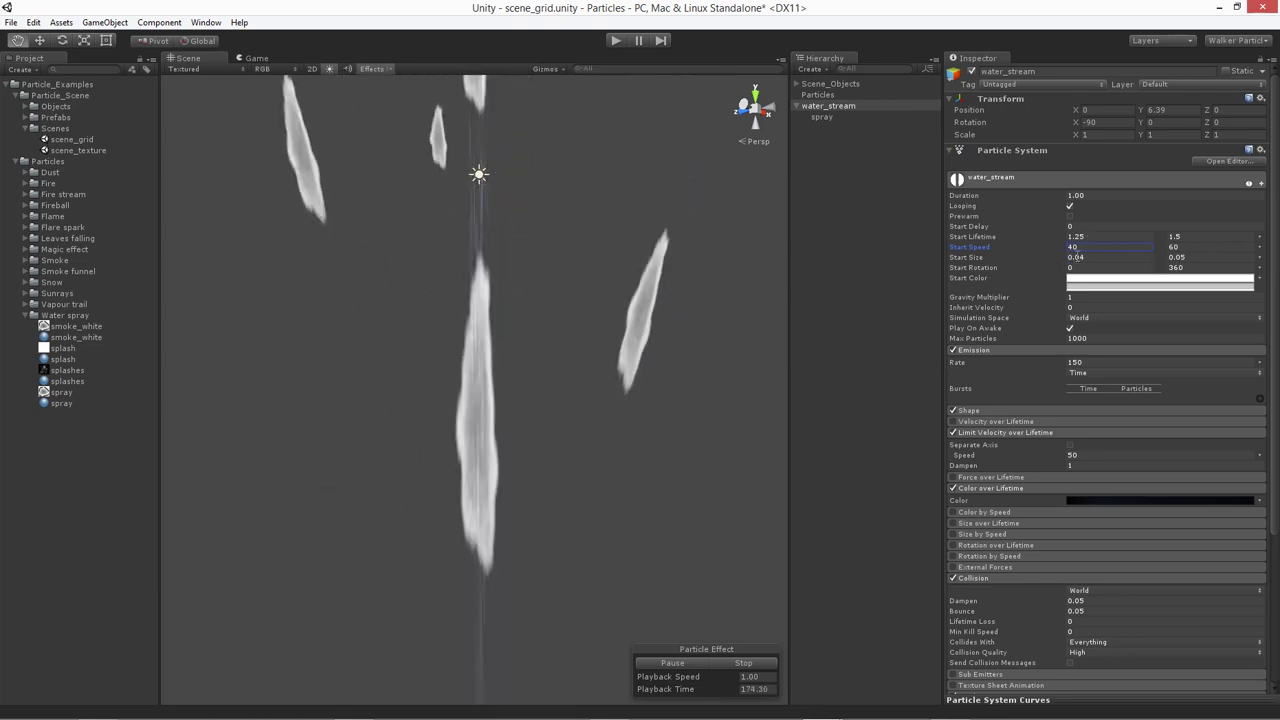
click(822, 117)
scroll(508, 357, down, 3)
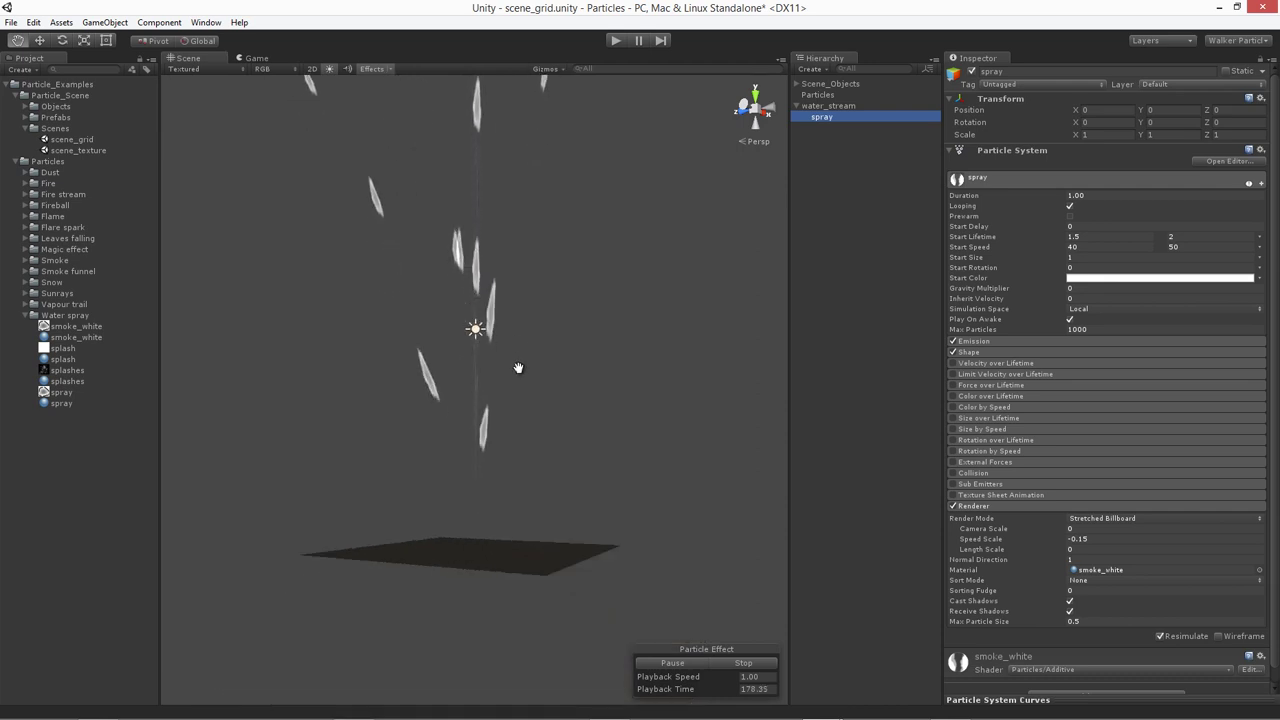
scroll(490, 345, up, 2)
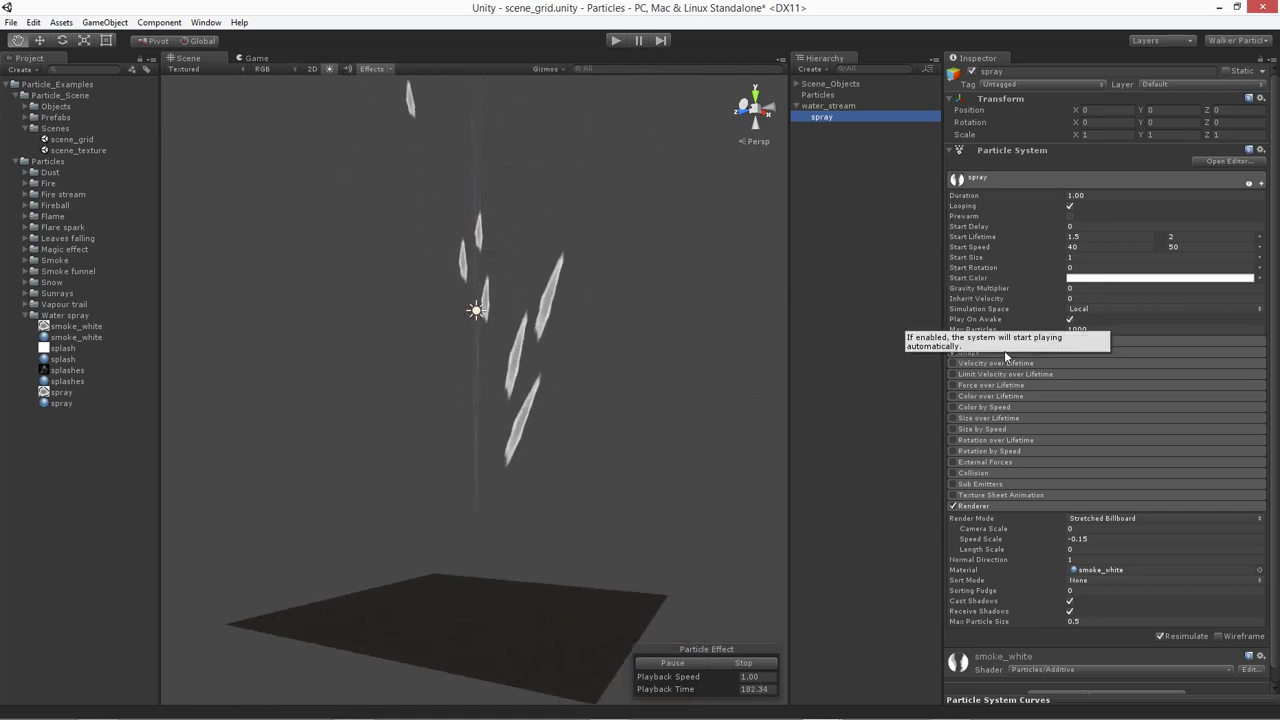
click(956, 353)
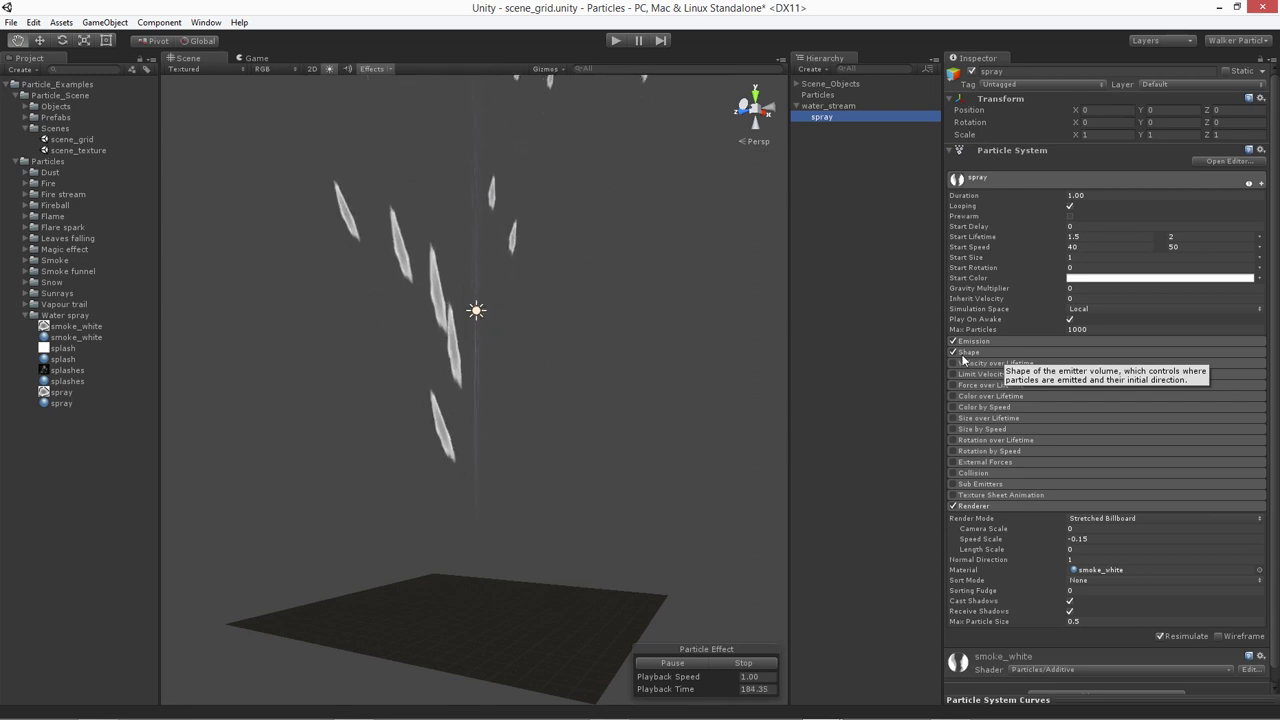
click(966, 353)
click(980, 341)
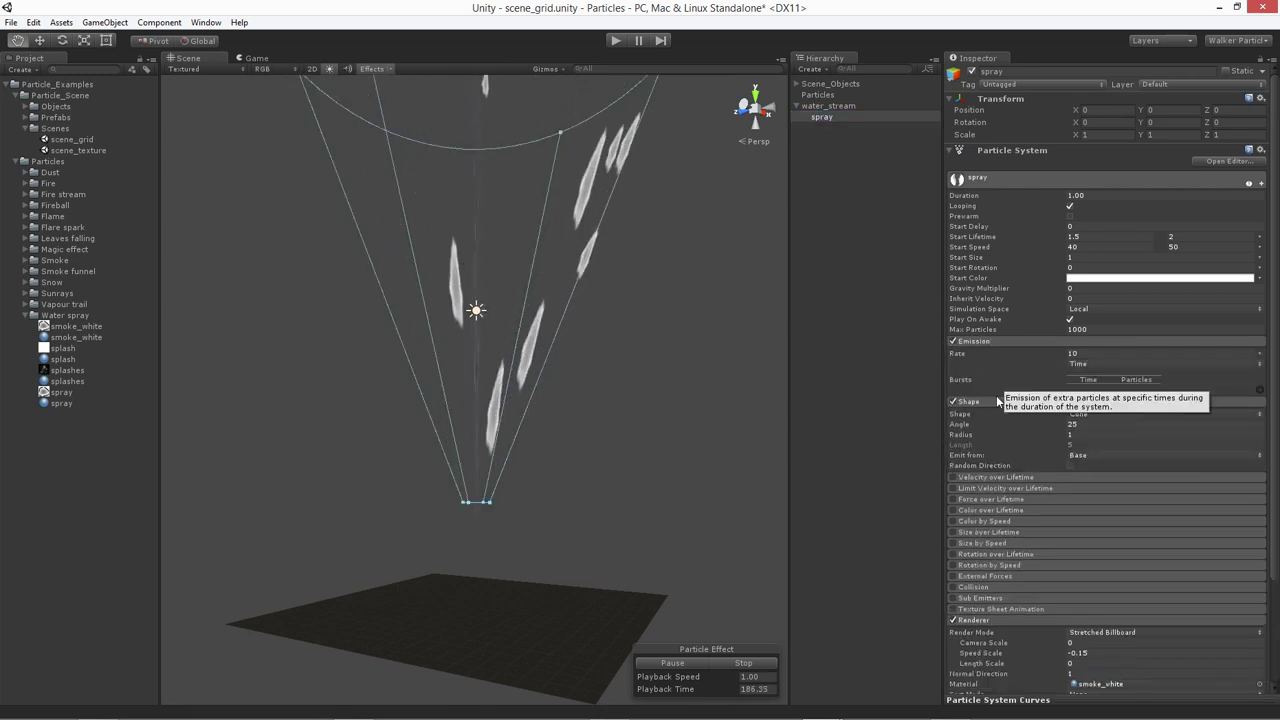
Narrow the spray's emitter cone angle to 0.75
scroll(563, 423, up, 5)
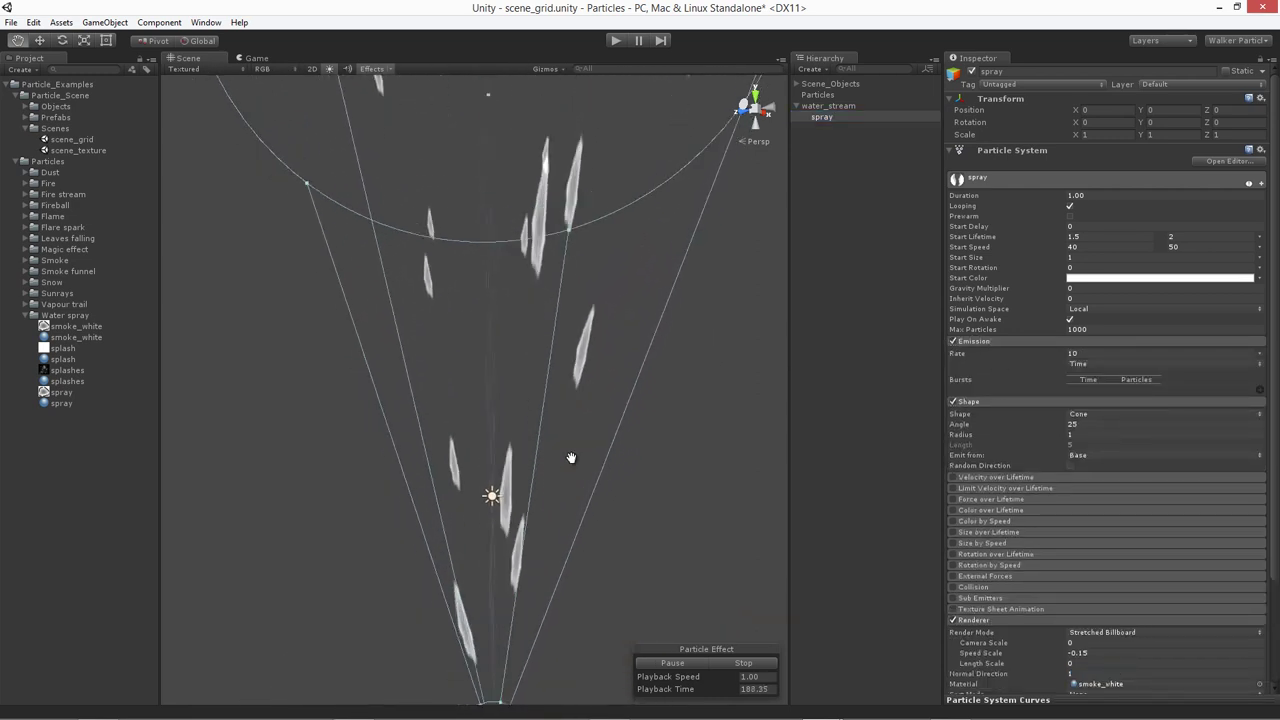
alt+drag(571, 457, 596, 422)
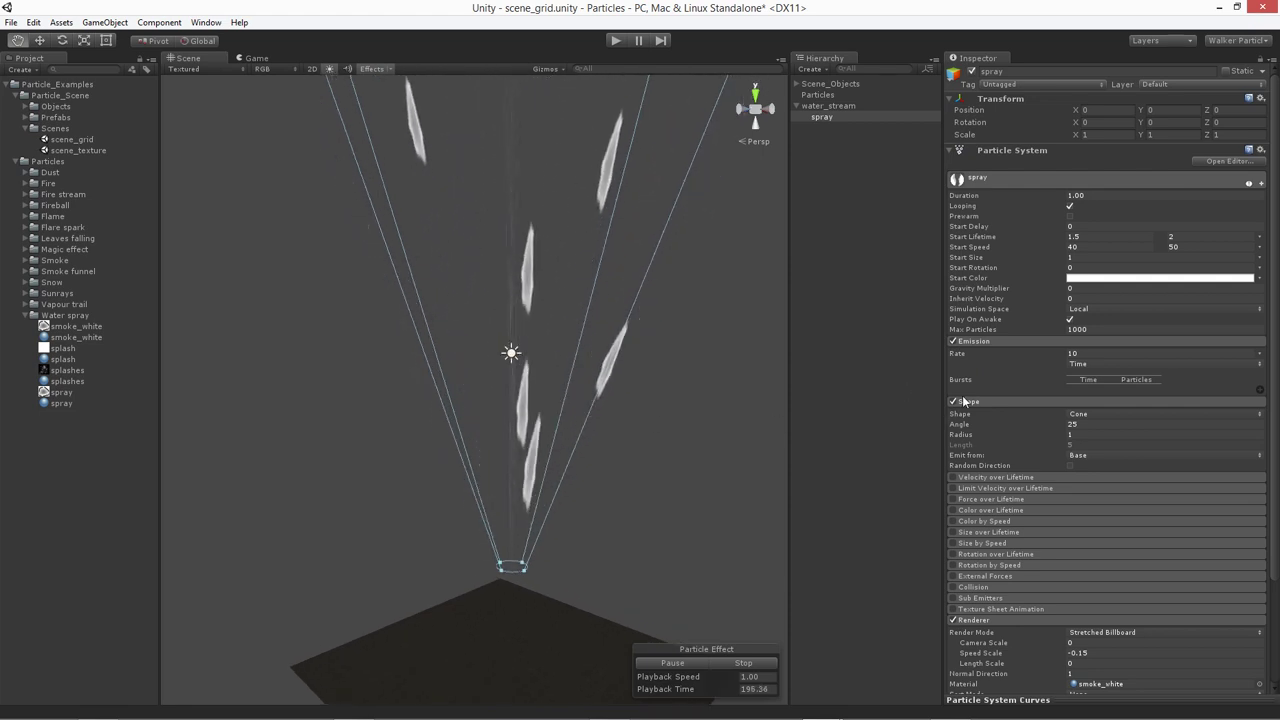
click(1078, 424)
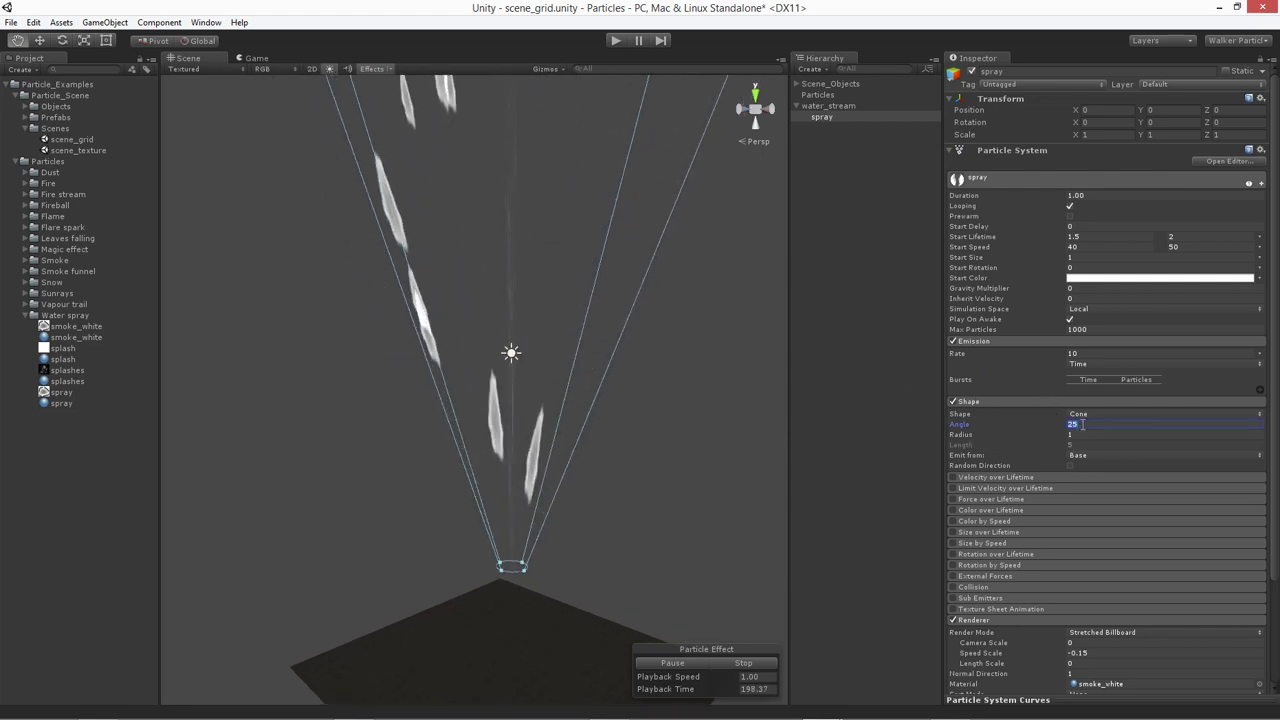
text(0.7)
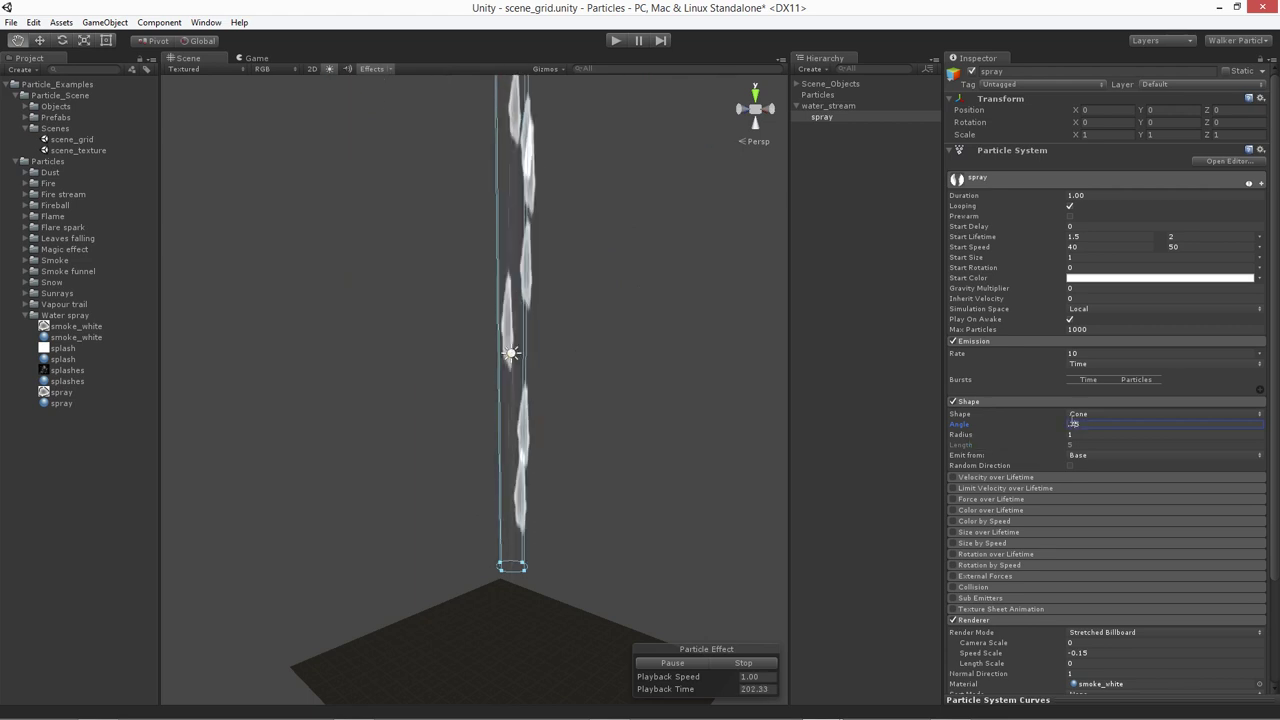
alt+drag(472, 328, 530, 336)
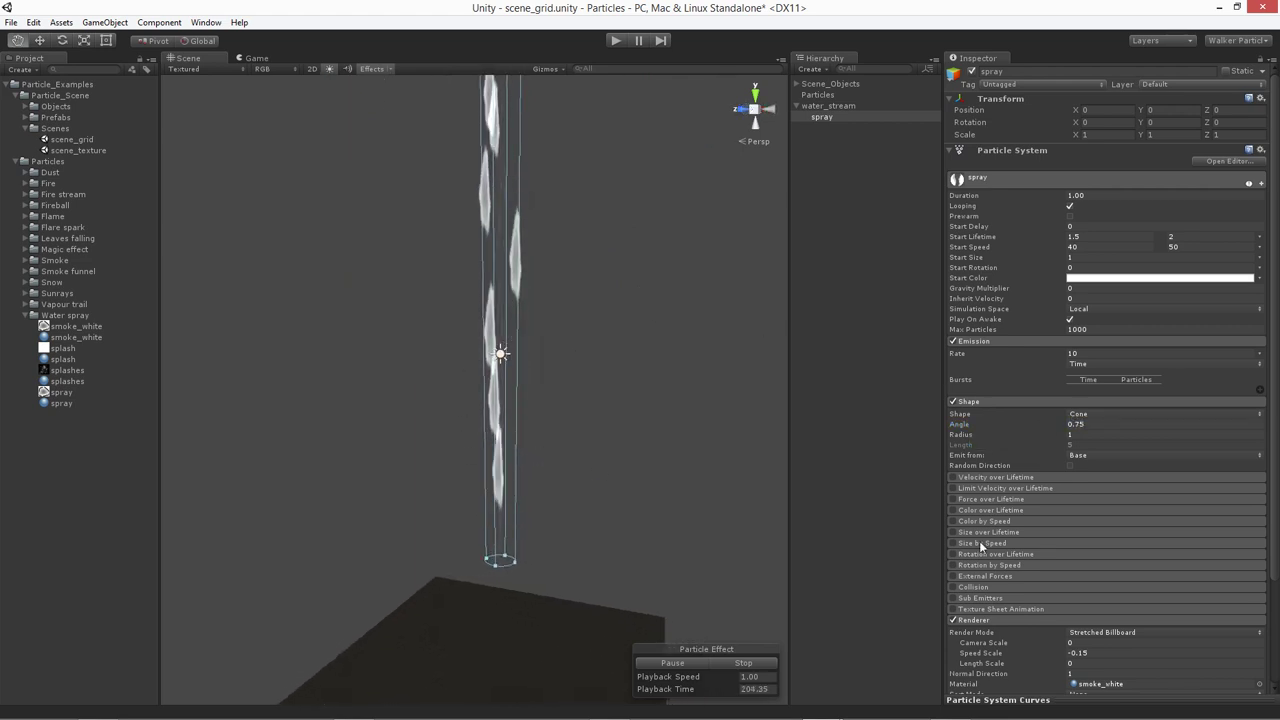
Set the cone radius to 0.15 and frame the thin spray column above the ground
click(1073, 436)
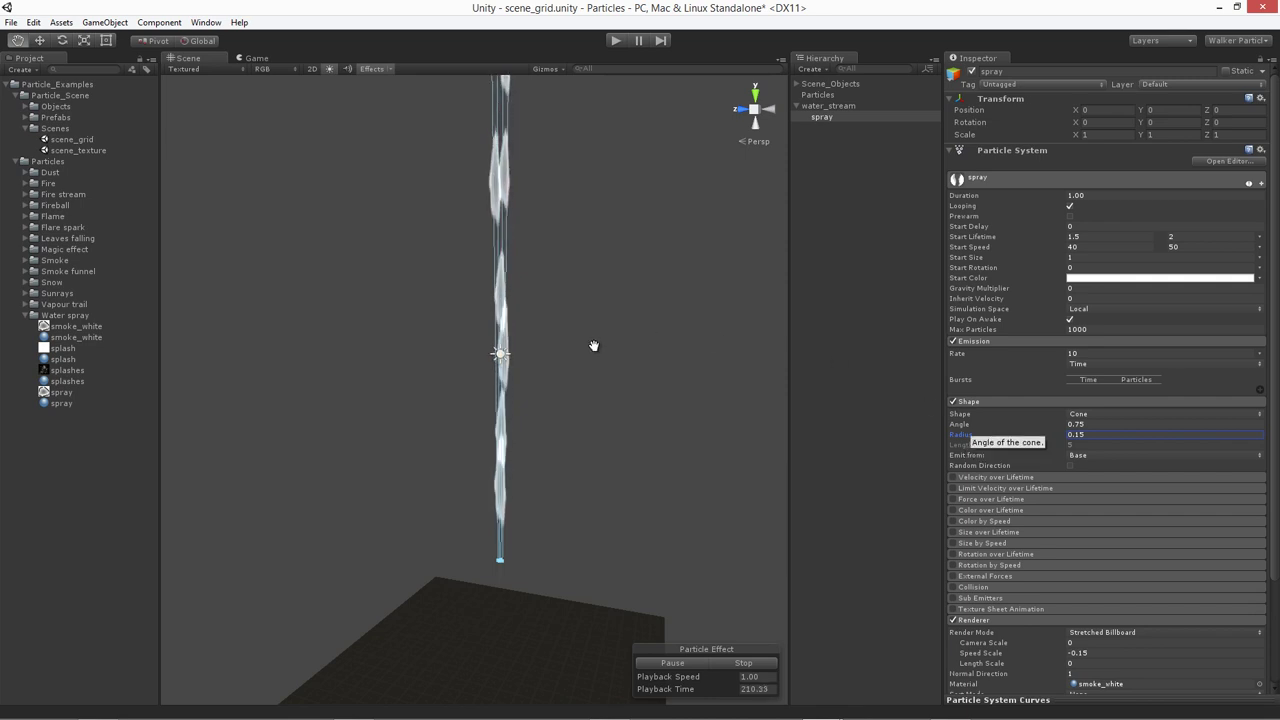
drag(434, 337, 431, 403)
scroll(431, 403, down, 2)
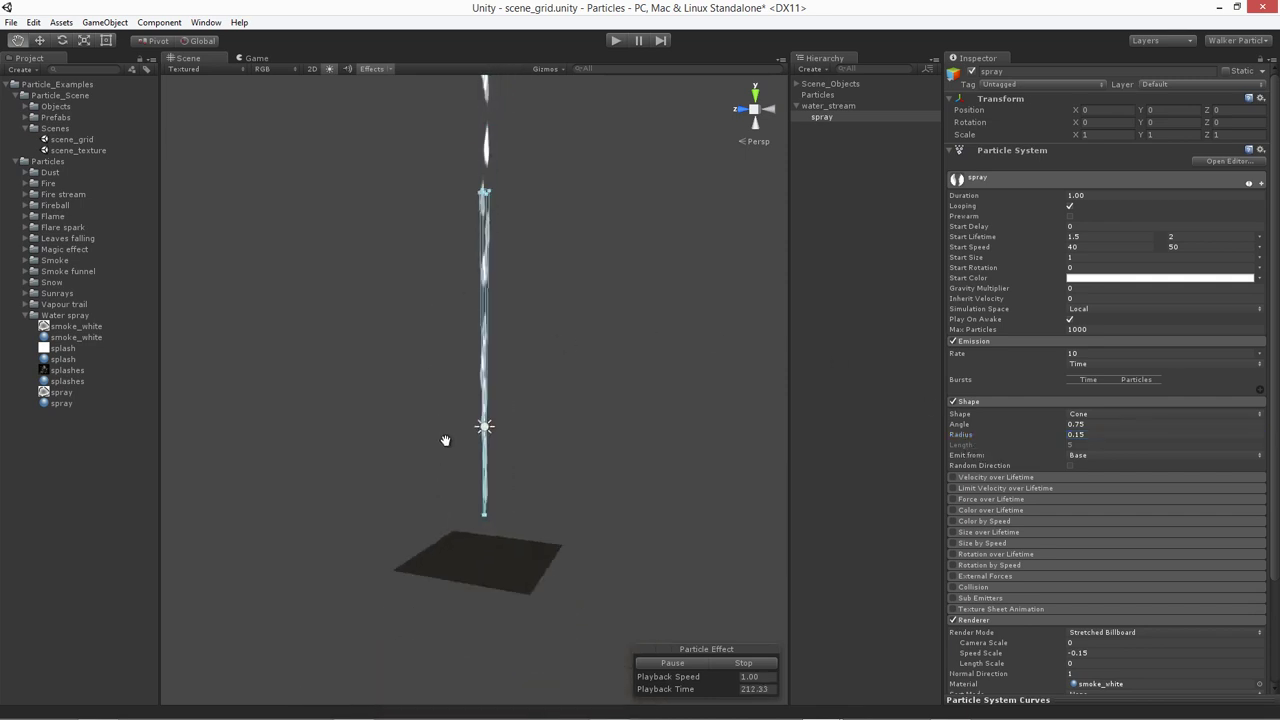
drag(466, 226, 483, 276)
scroll(480, 437, up, 3)
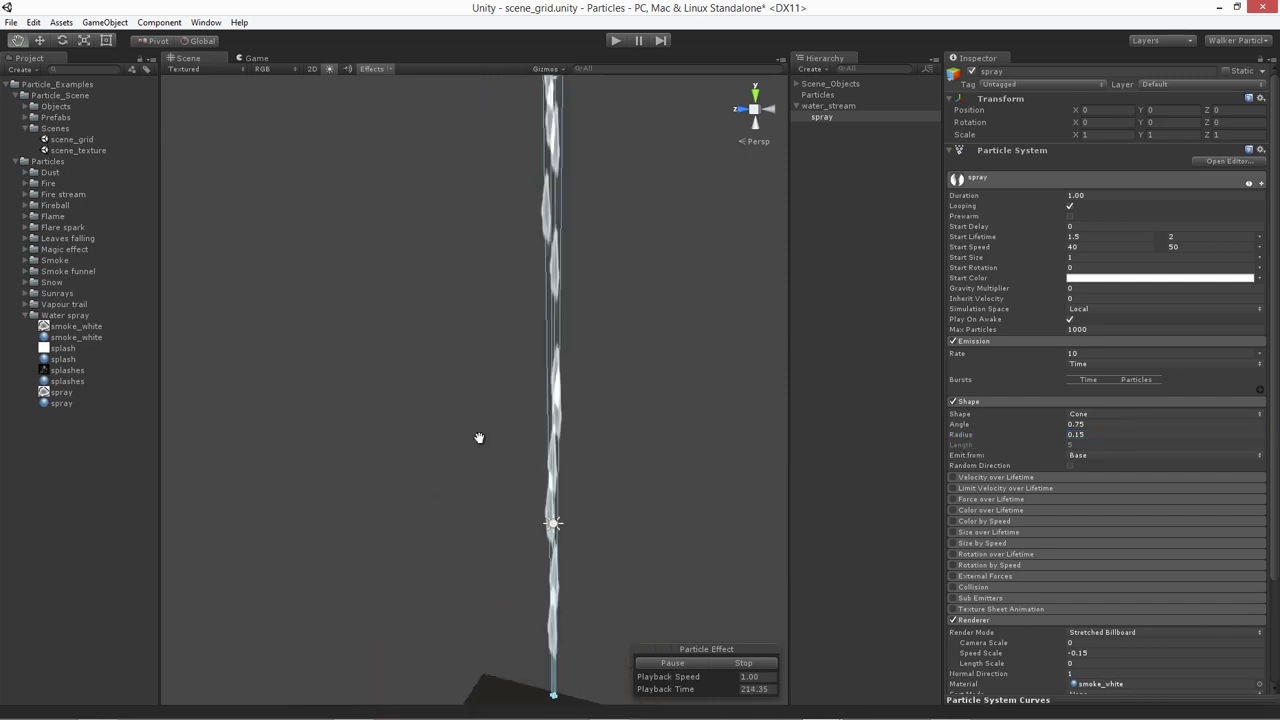
mouse_move(480, 437)
mouse_down()
mouse_move(577, 566)
mouse_move(563, 369)
mouse_up()
scroll(561, 369, up, 2)
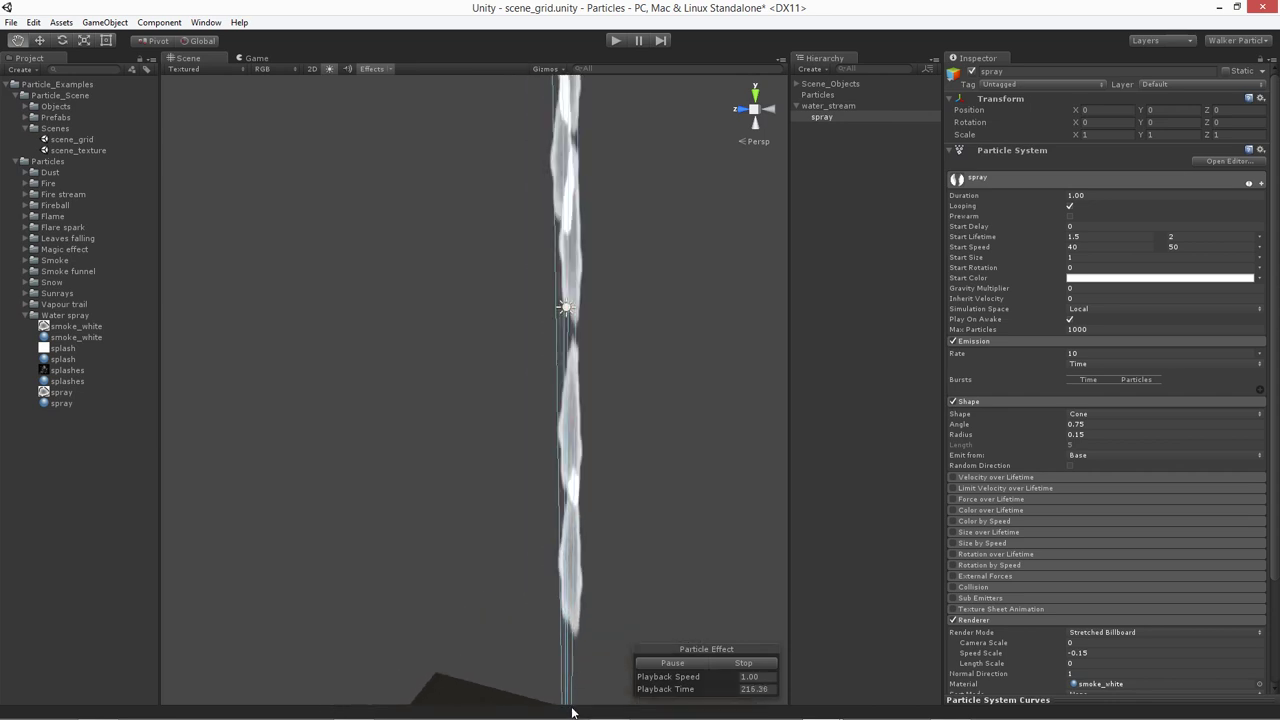
scroll(583, 343, down, 3)
drag(575, 281, 580, 446)
scroll(580, 446, down, 3)
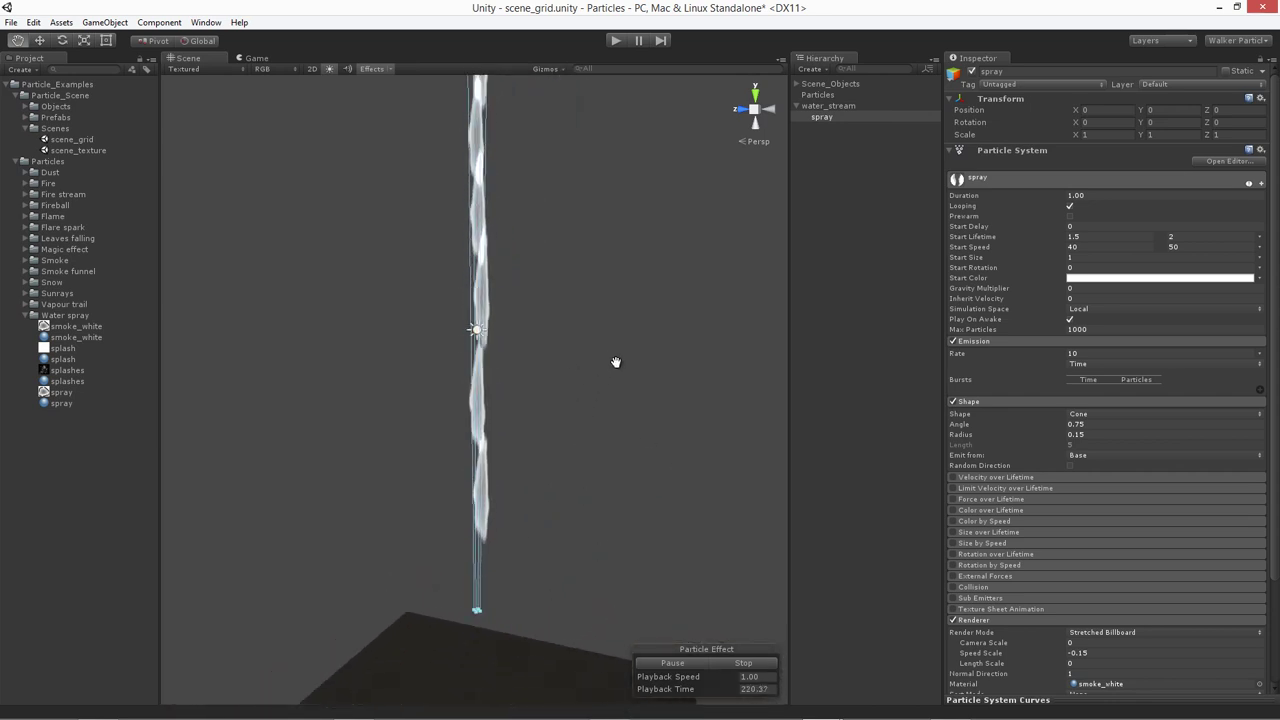
drag(612, 233, 612, 279)
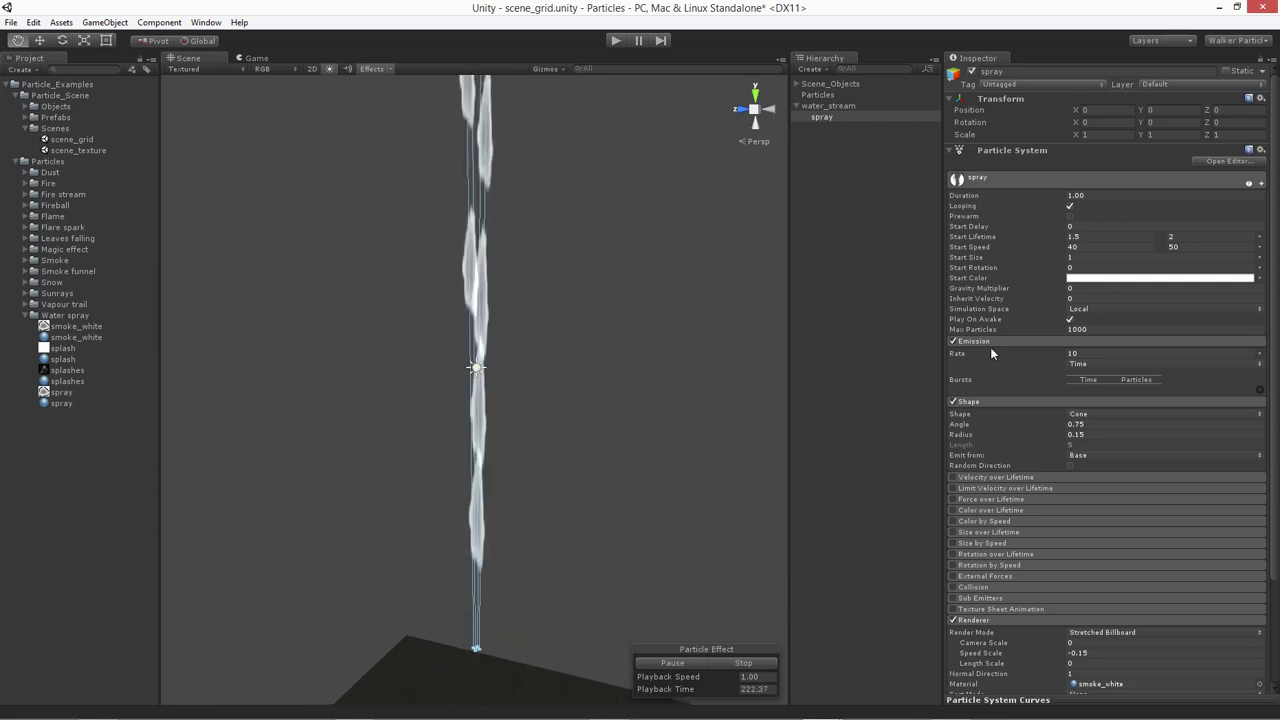
Set spray's emission rate to 40, inspect the denser column, and collapse Shape and Emission
click(1086, 354)
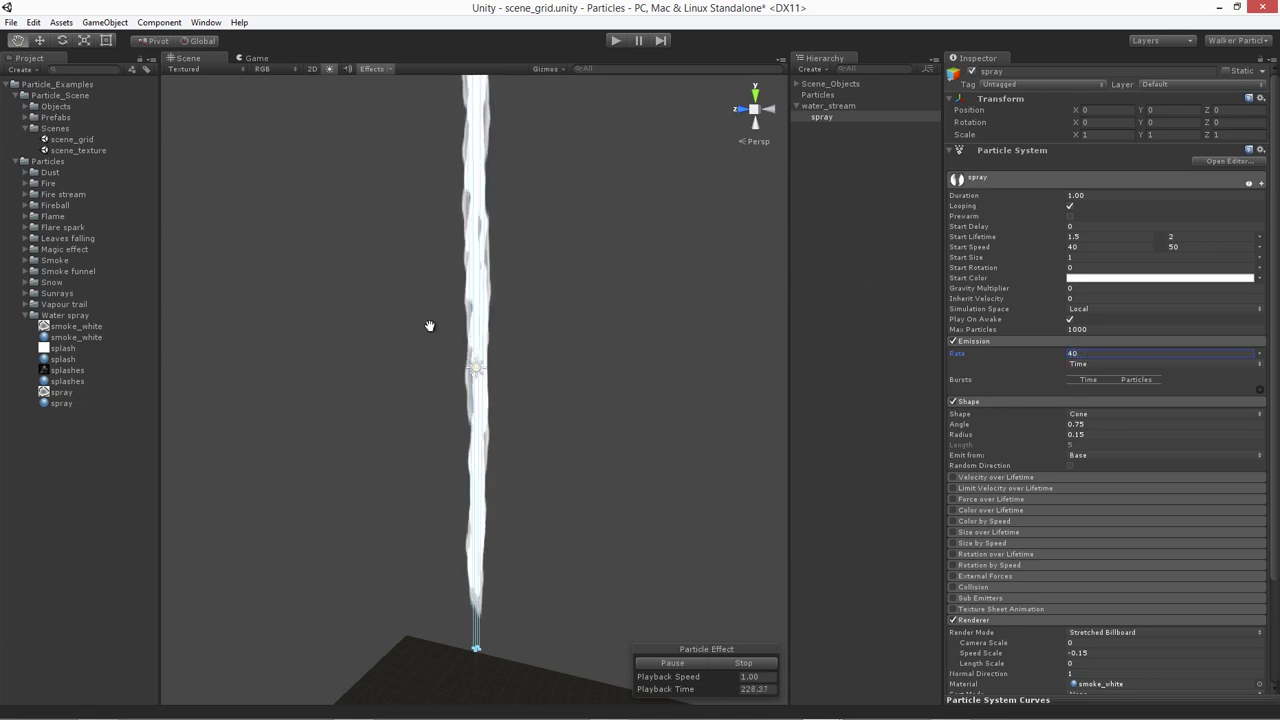
alt+drag(630, 400, 603, 226)
alt+right_drag(603, 226, 586, 477)
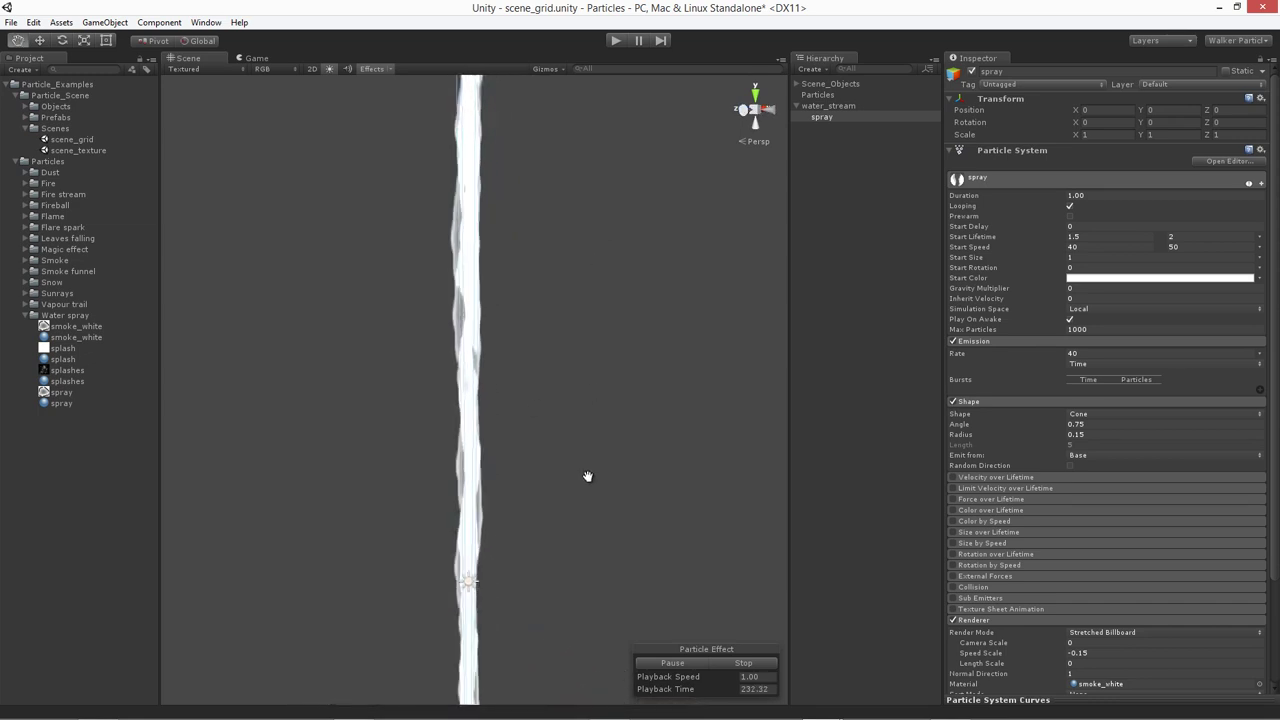
drag(586, 477, 614, 482)
scroll(612, 466, down, 5)
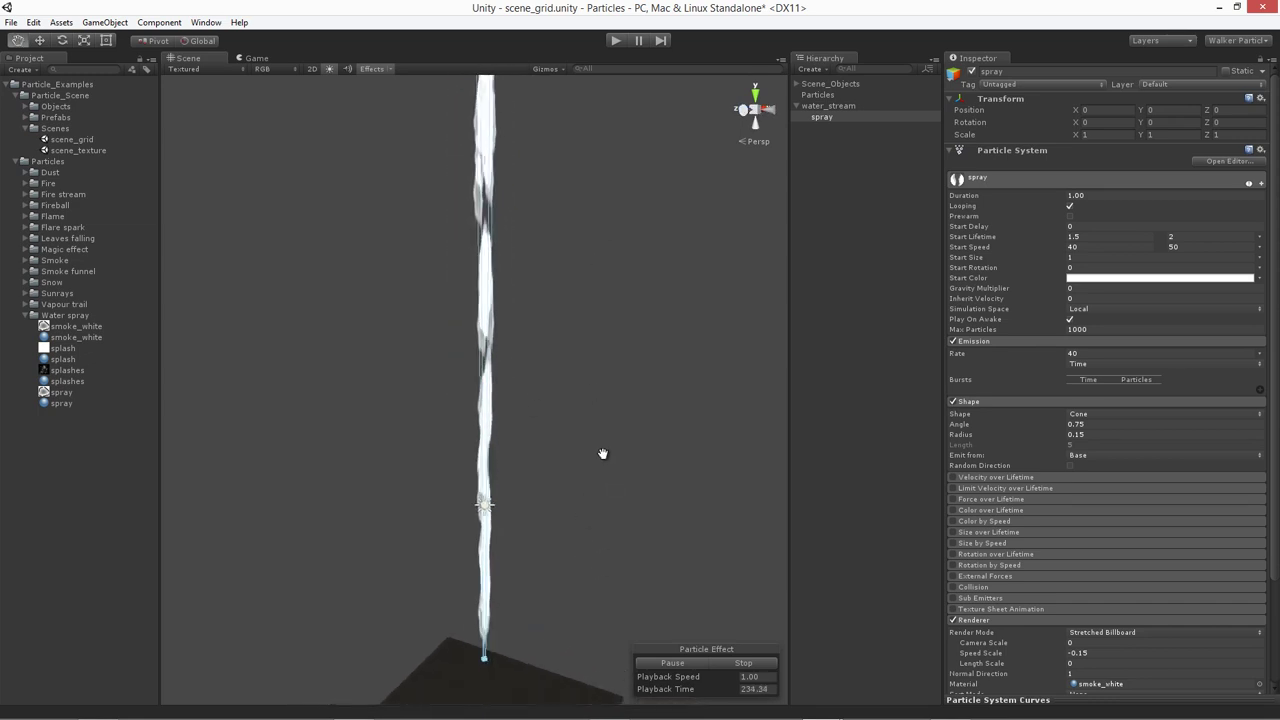
drag(565, 423, 597, 456)
scroll(597, 456, up, 3)
drag(689, 451, 614, 451)
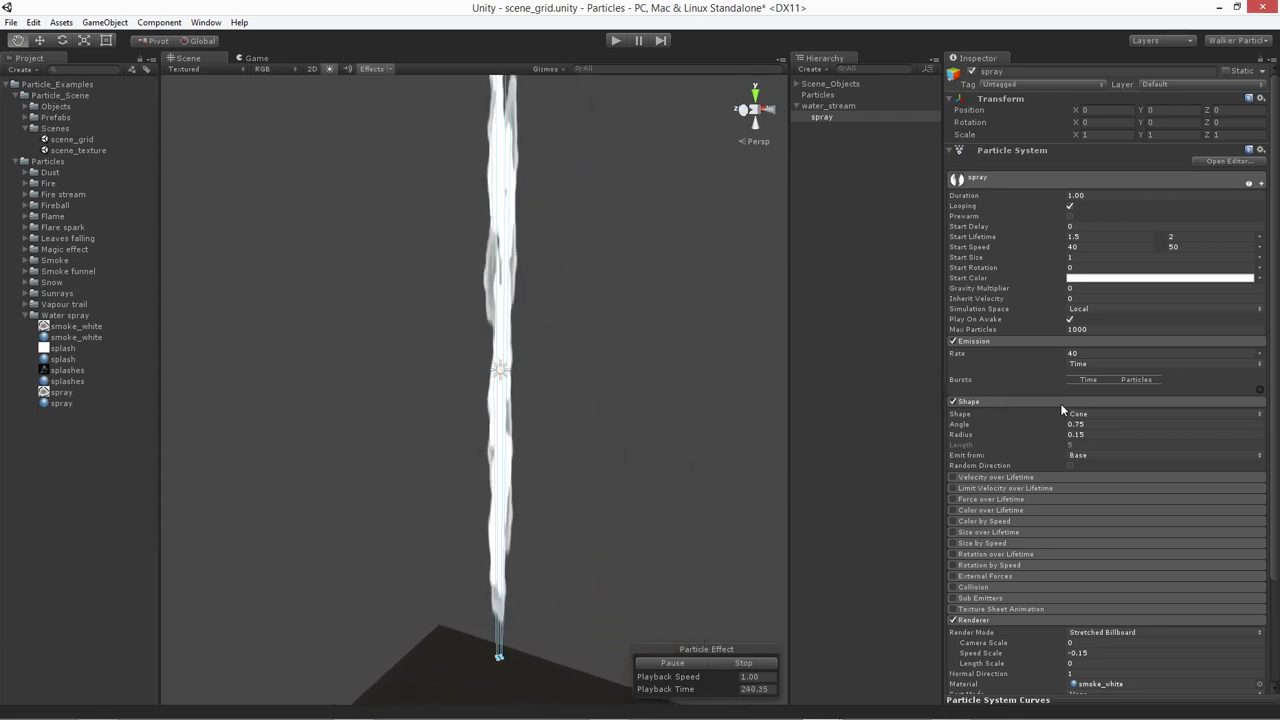
click(1008, 404)
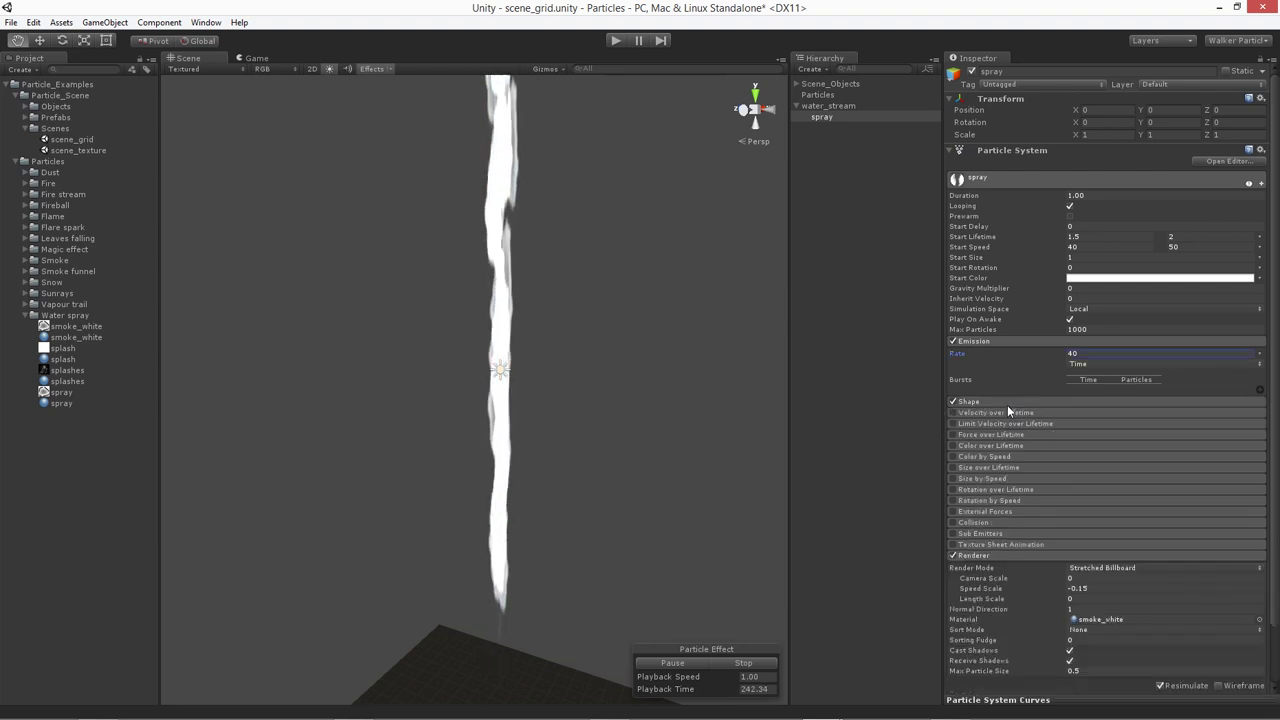
click(1001, 341)
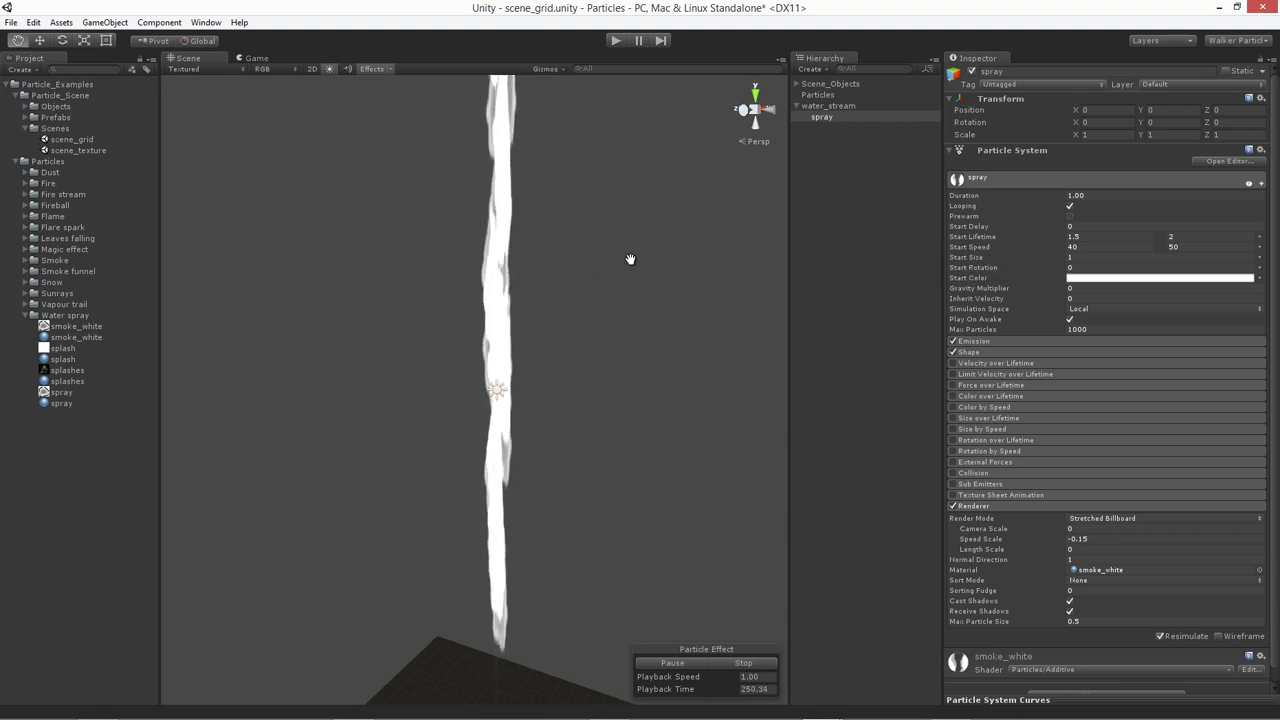
Make spray's Start Size random between 1 and 1.5, then open Start Rotation's mode choices
click(1092, 260)
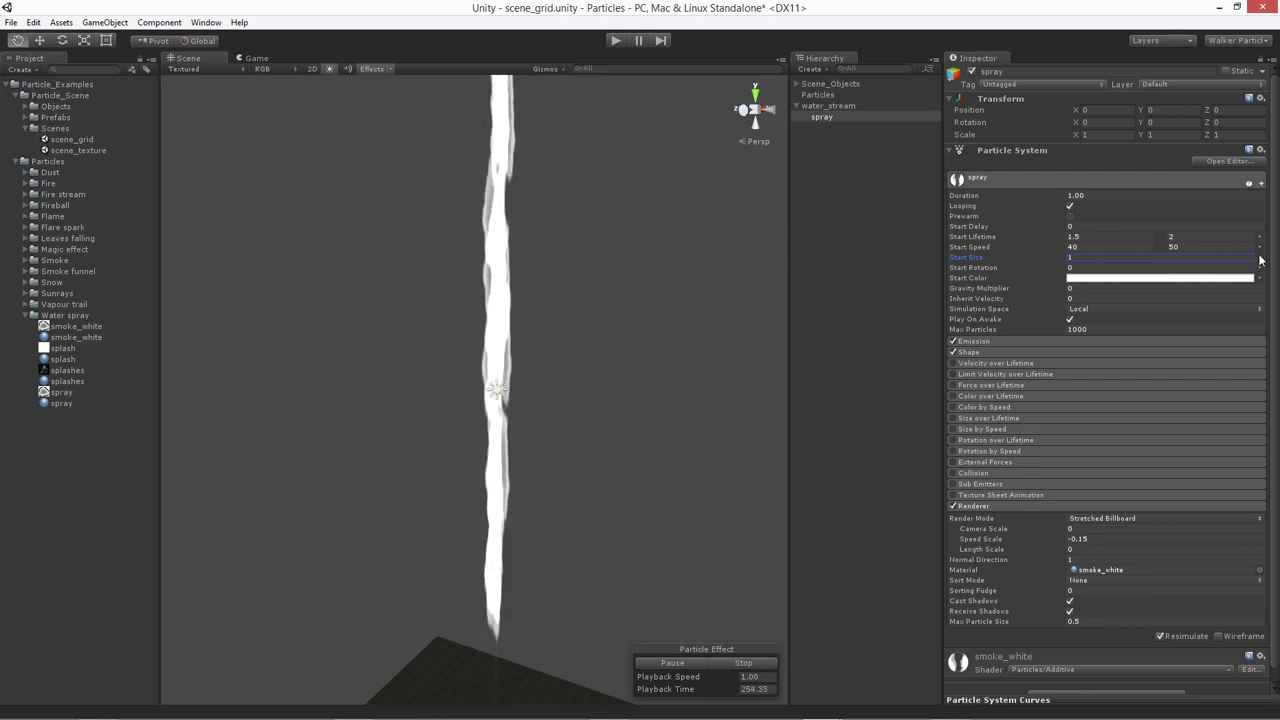
click(1261, 260)
click(1130, 223)
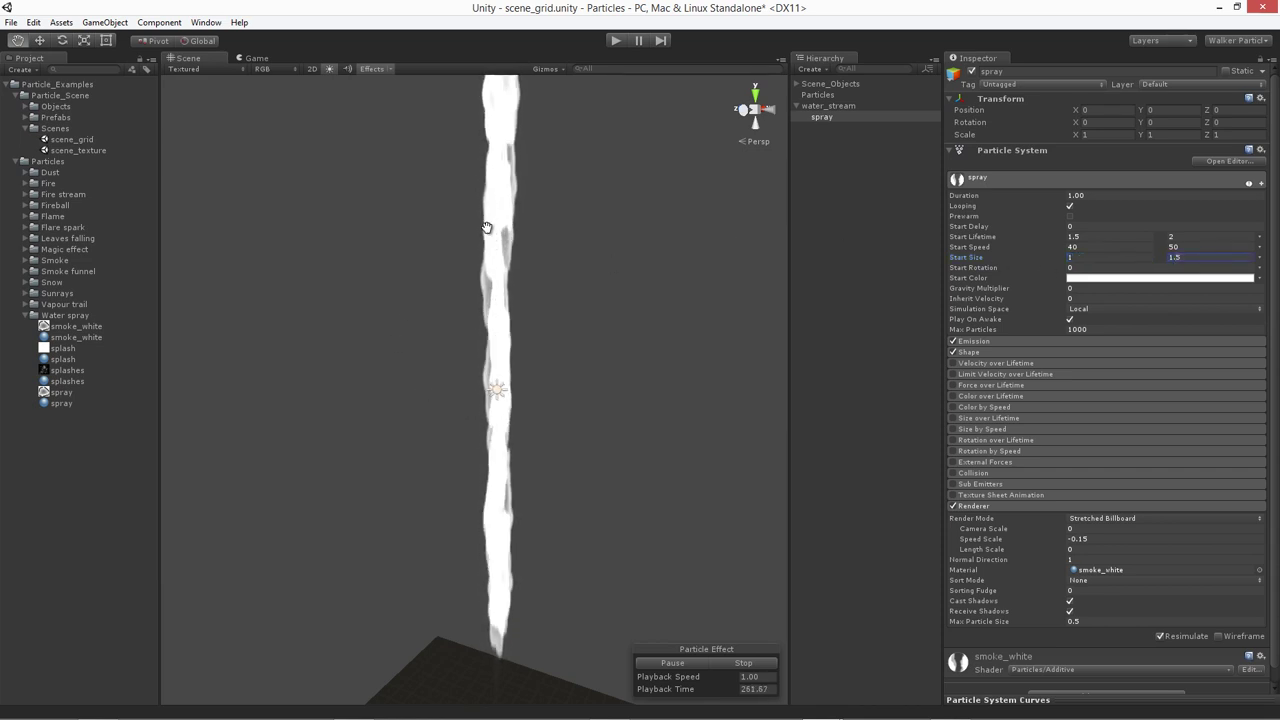
mouse_move(517, 302)
mouse_down()
mouse_move(512, 316)
mouse_move(501, 218)
mouse_up()
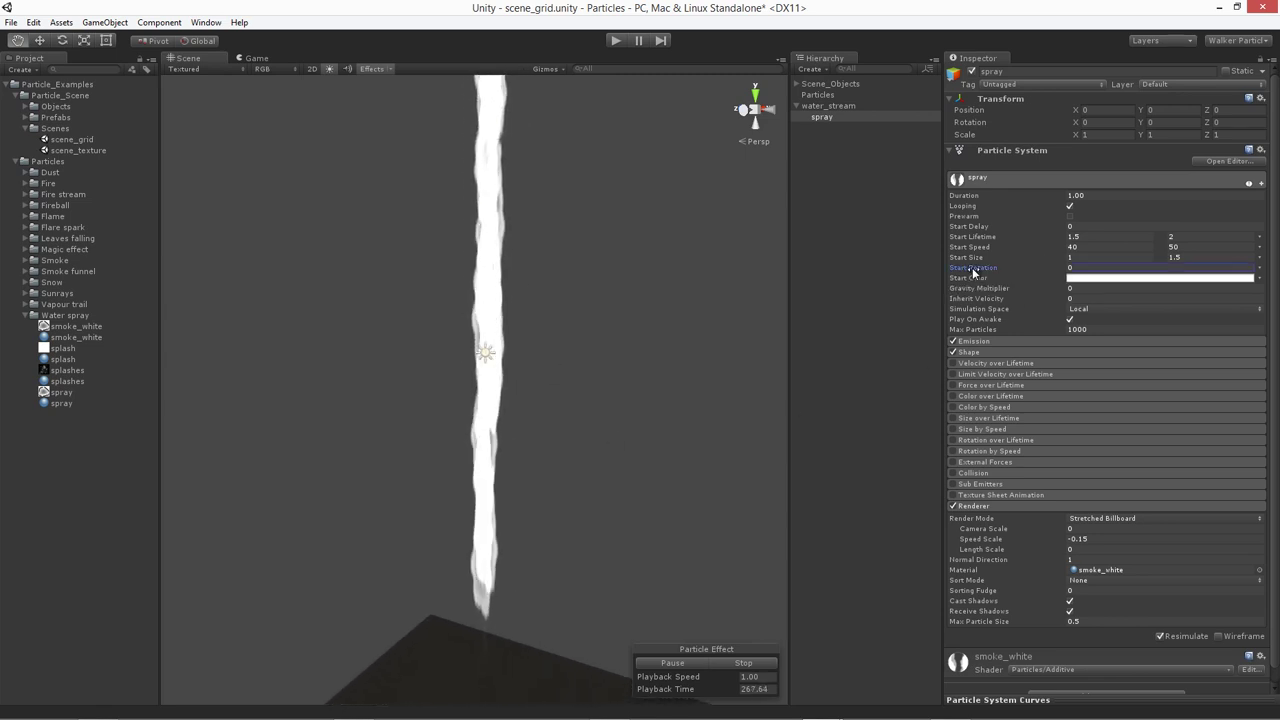
click(1209, 268)
click(1259, 270)
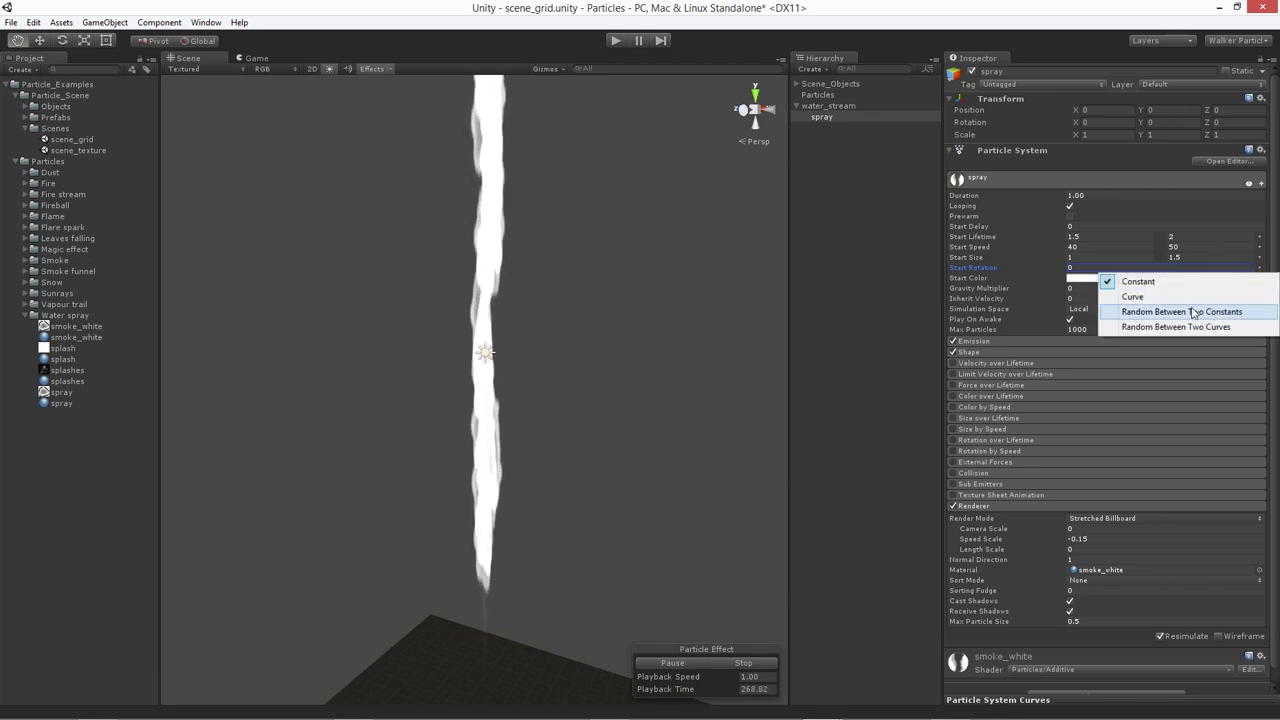
Give the spray a random start rotation between 0 and 360 and random start colours
click(1145, 310)
click(1181, 268)
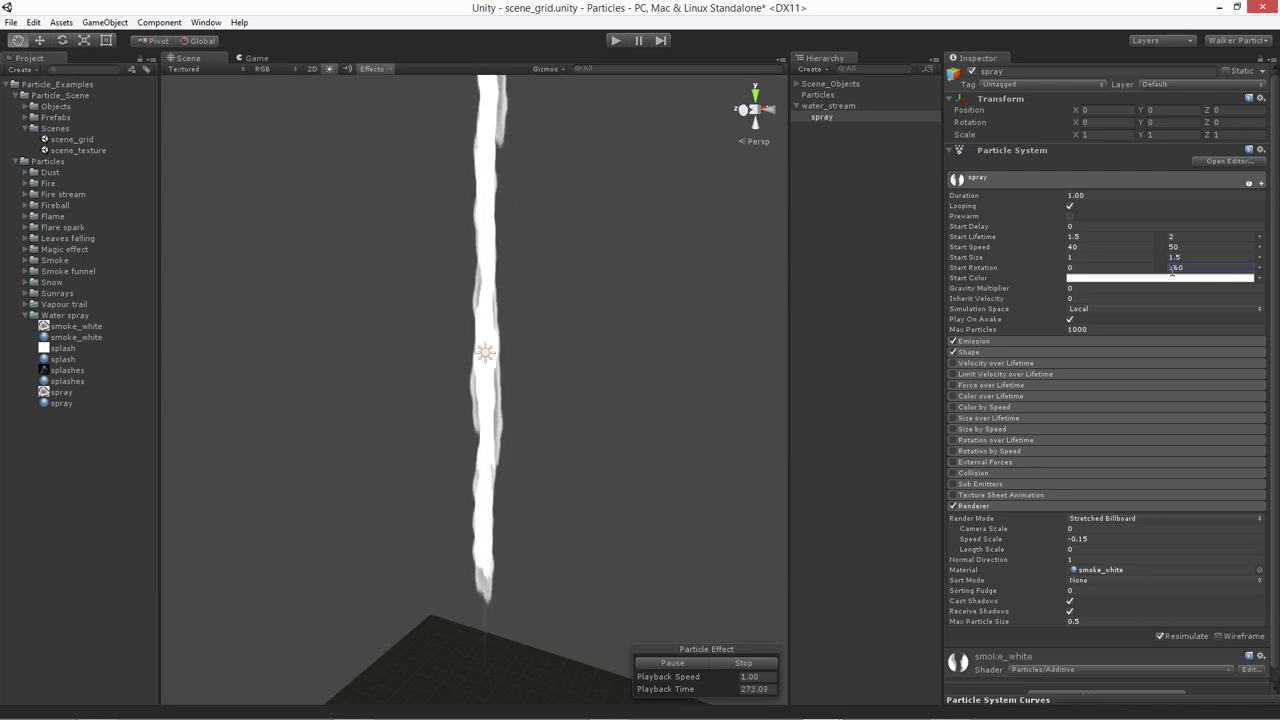
click(1260, 280)
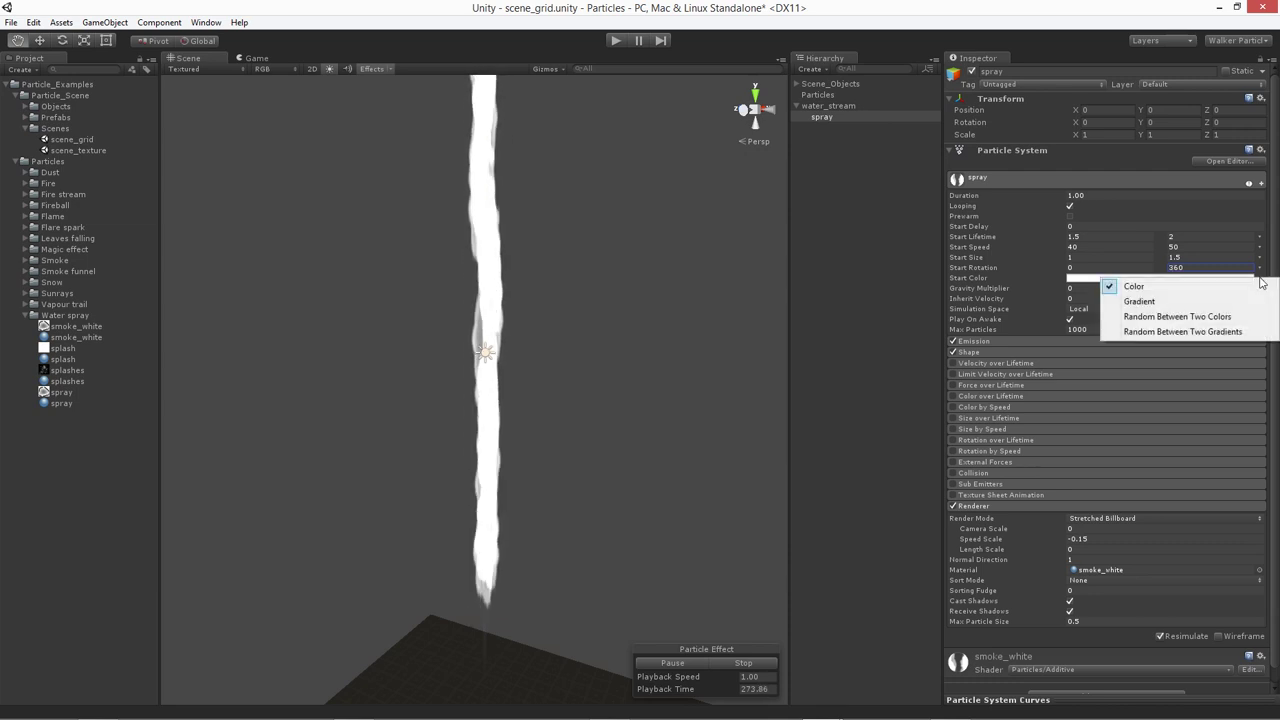
click(1208, 318)
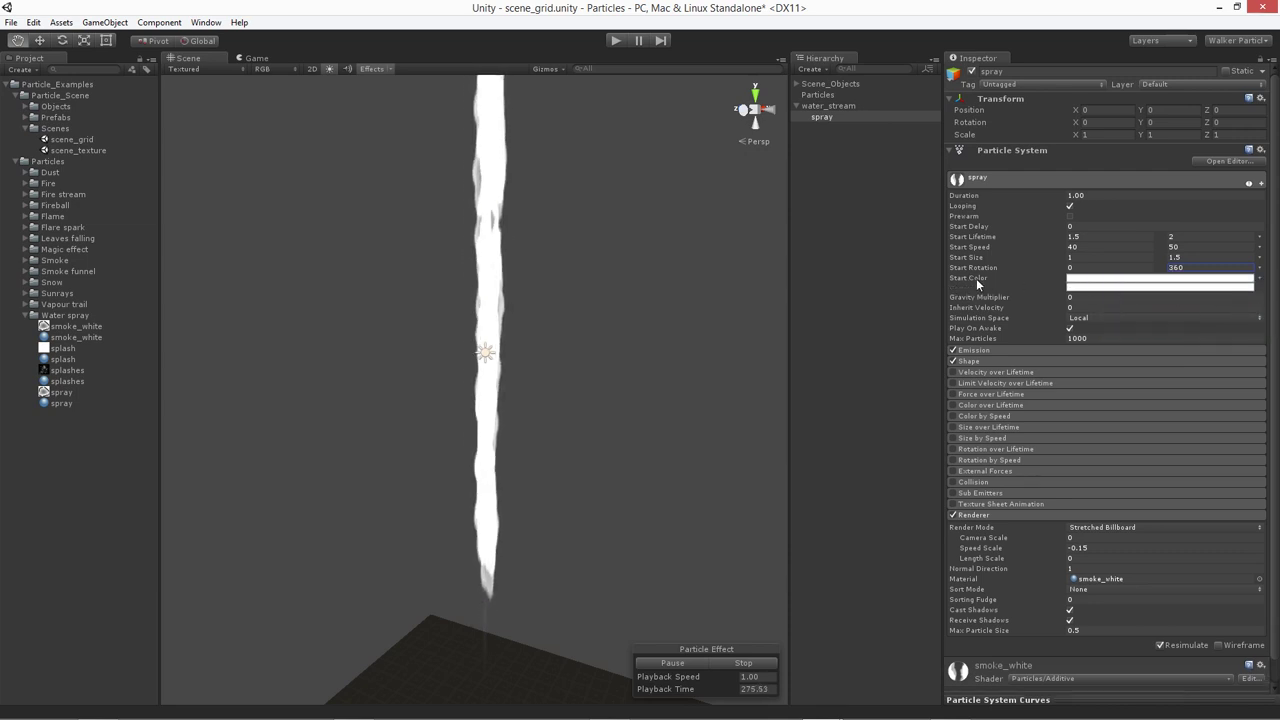
Set the two start colours to a dark grey and a mid grey, and enter gravity multiplier 1
click(1110, 281)
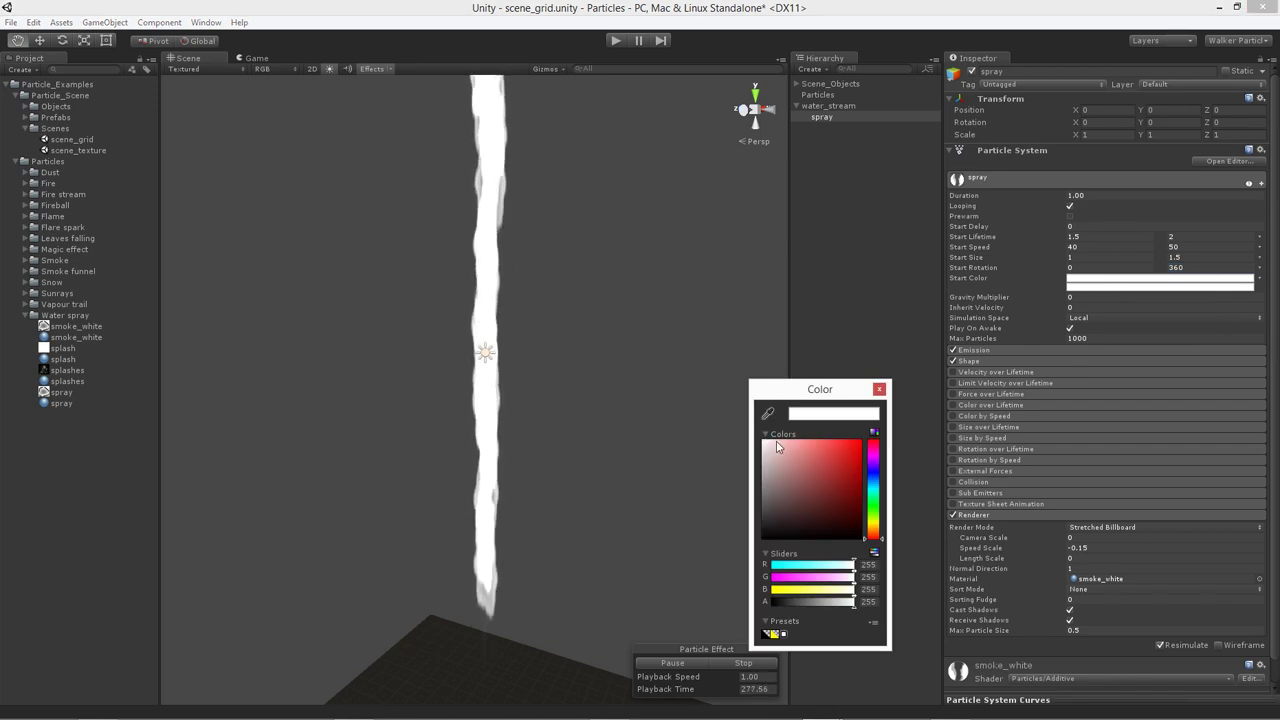
drag(781, 447, 735, 493)
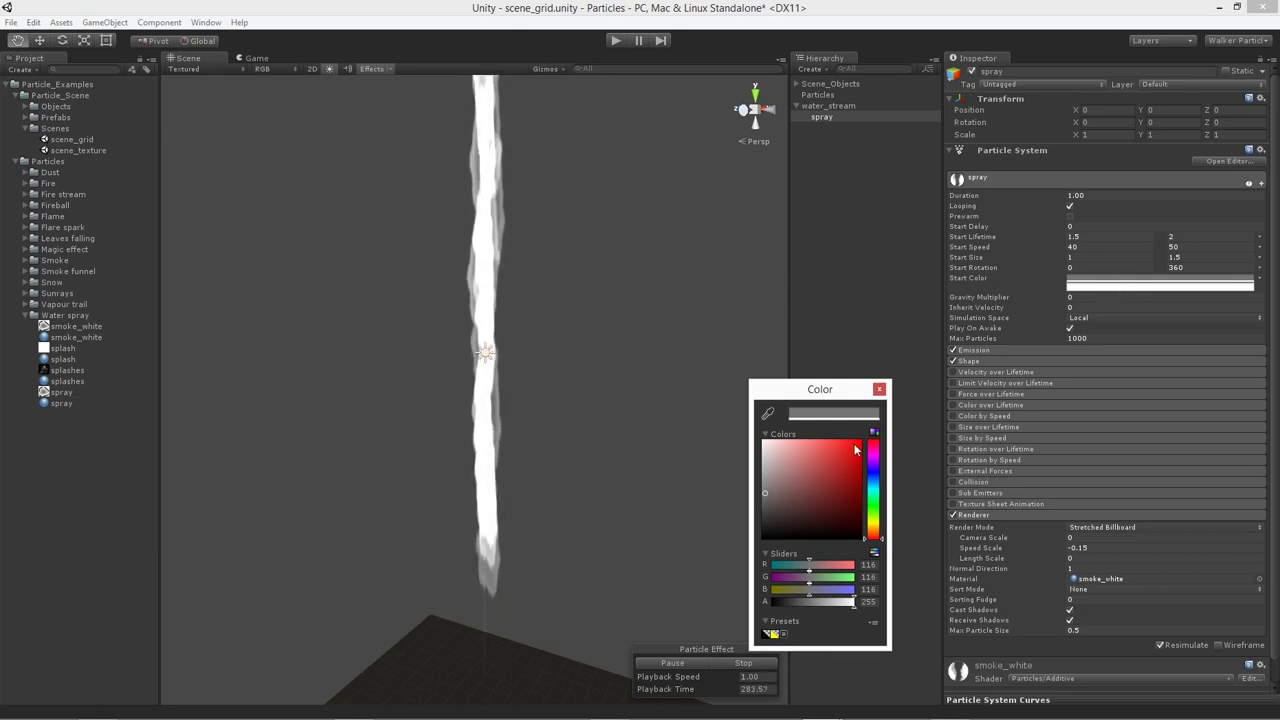
drag(771, 488, 754, 514)
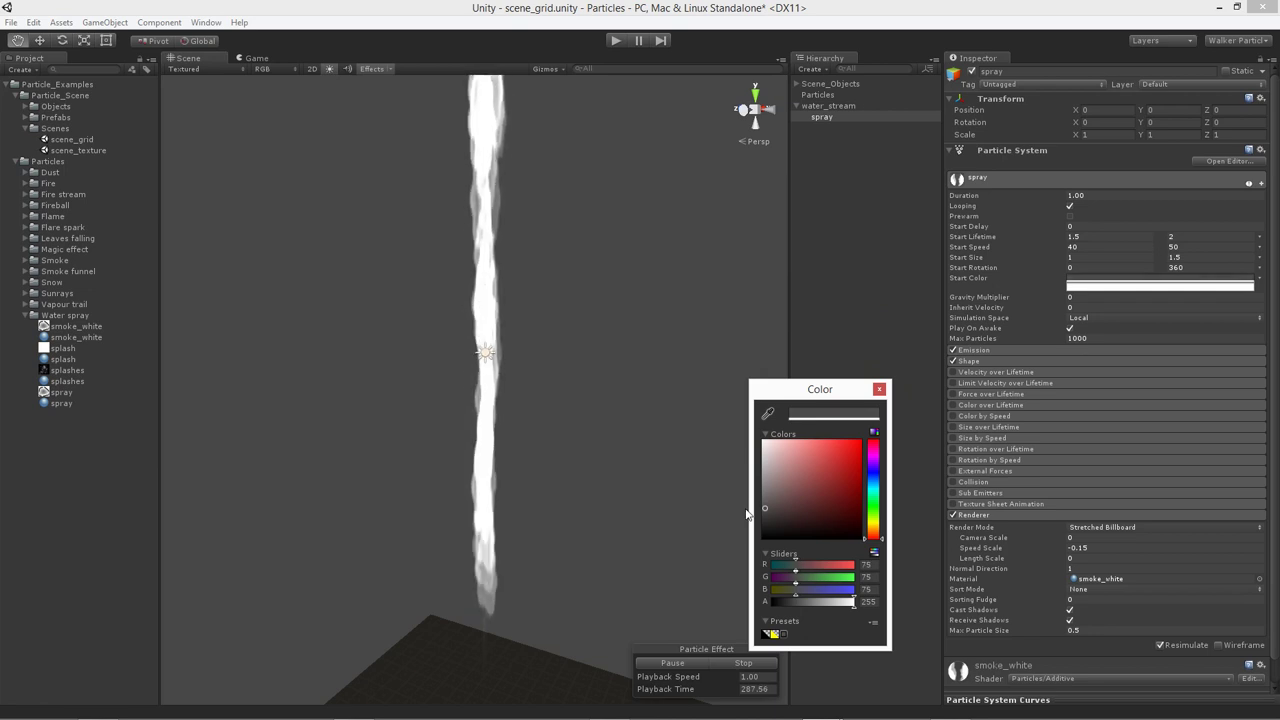
drag(746, 514, 745, 516)
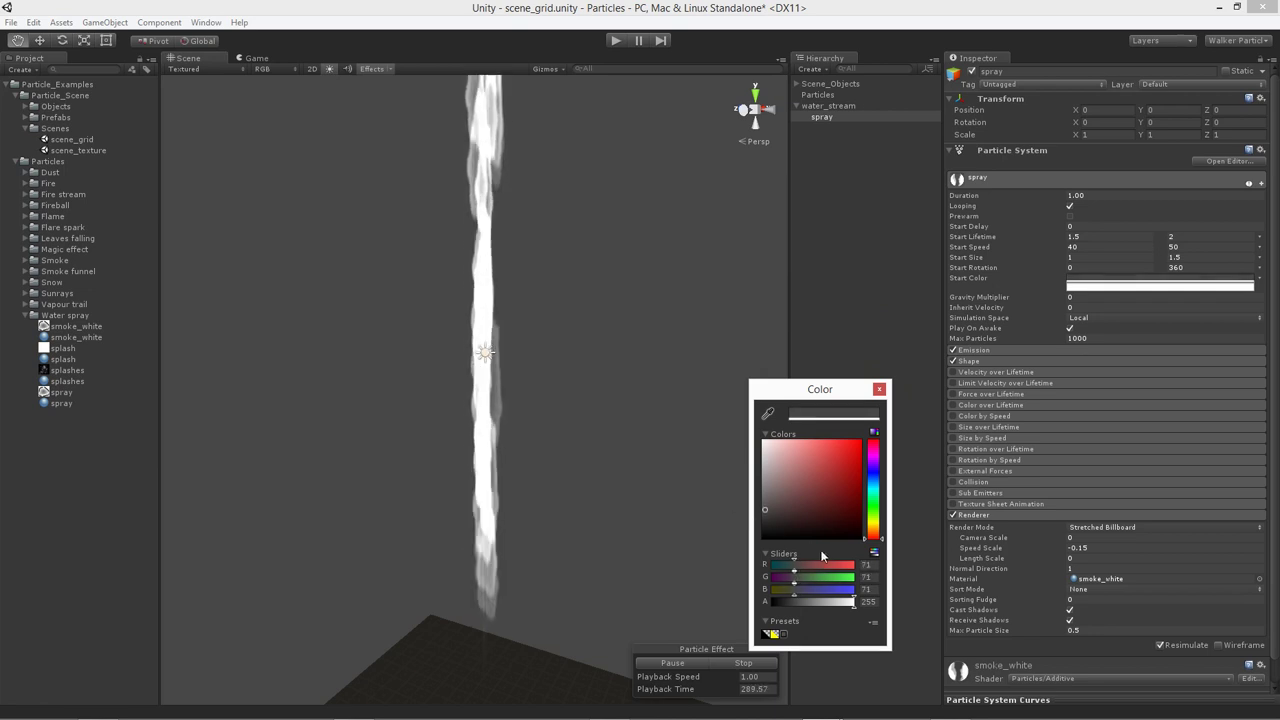
click(1105, 290)
mouse_move(799, 483)
mouse_down()
mouse_move(737, 495)
mouse_move(762, 512)
mouse_move(766, 498)
mouse_up()
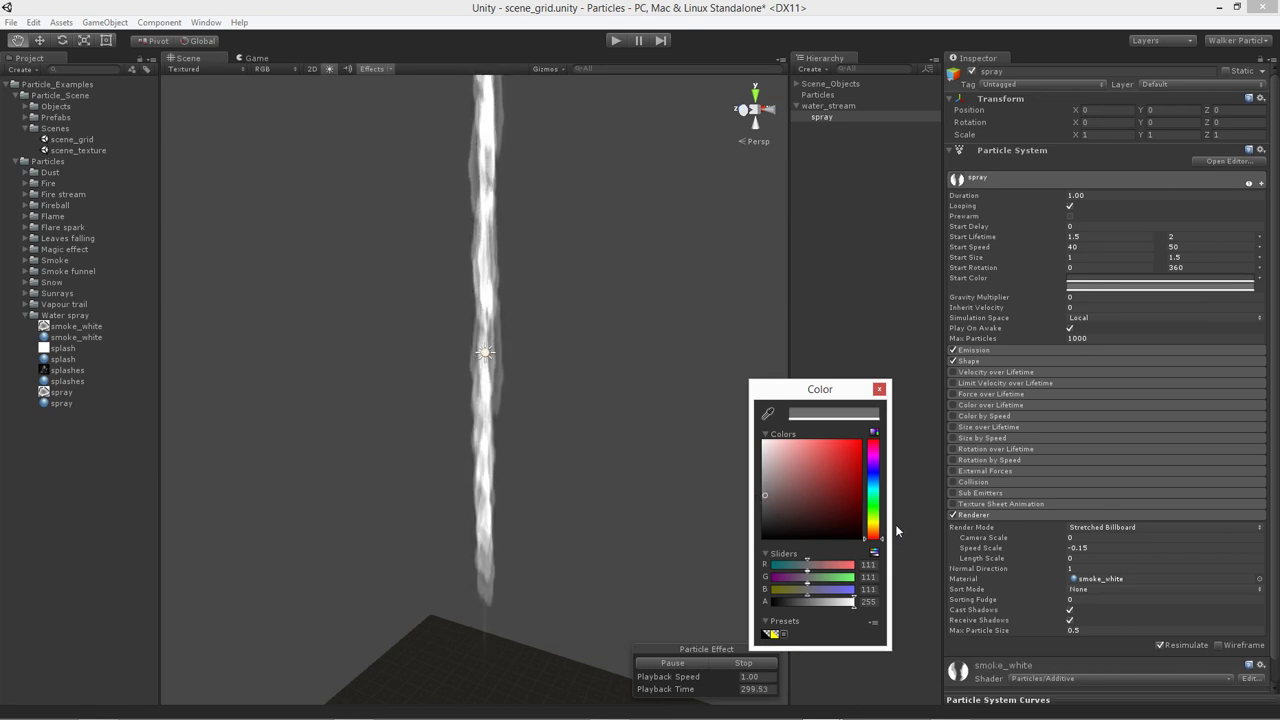
click(879, 389)
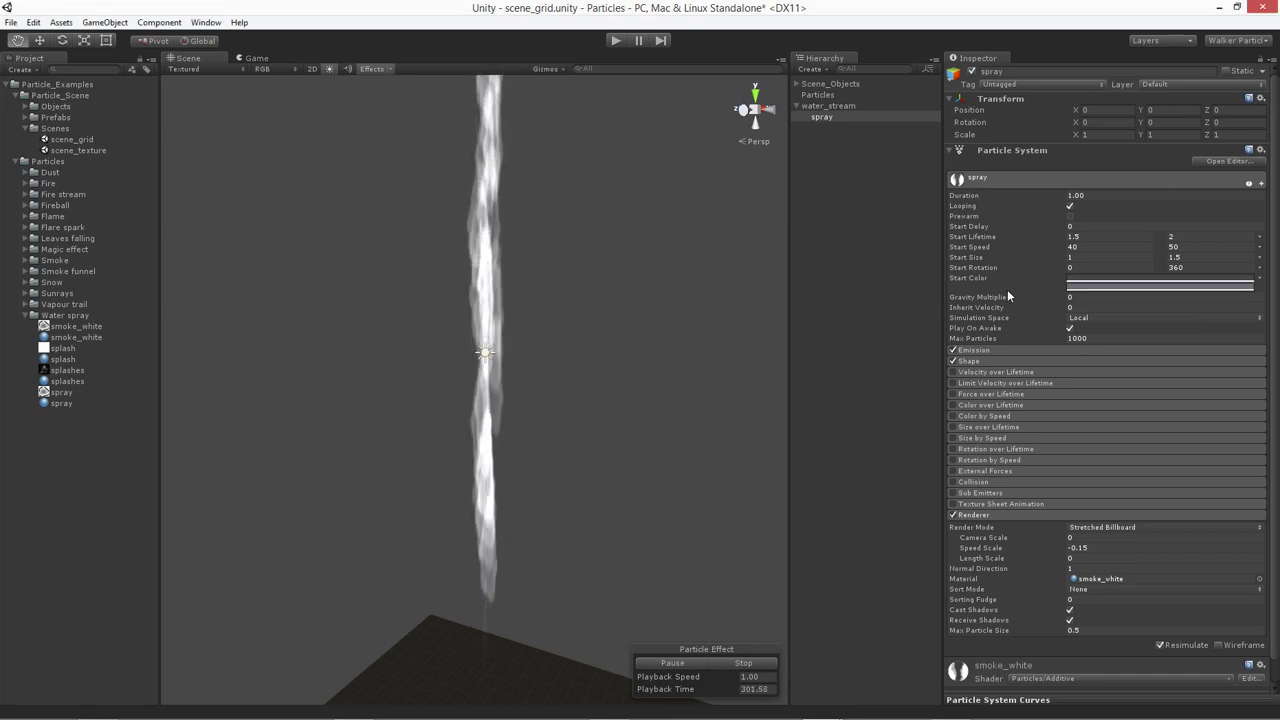
click(967, 298)
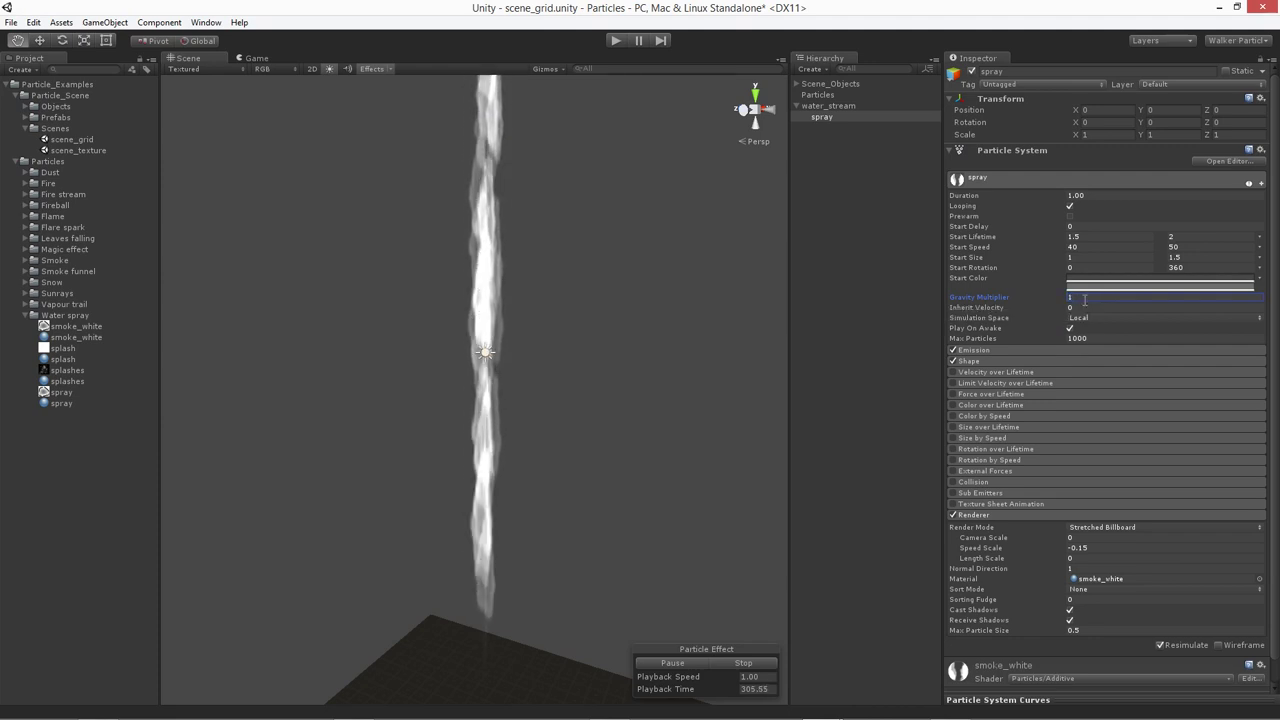
Orbit the view to check the gravity-pulled spray, then enable Color over Lifetime
mouse_move(493, 410)
alt+mouse_down()
mouse_move(429, 557)
mouse_move(563, 506)
mouse_move(563, 403)
mouse_move(420, 363)
mouse_move(374, 420)
mouse_move(343, 537)
mouse_move(346, 617)
alt+mouse_up()
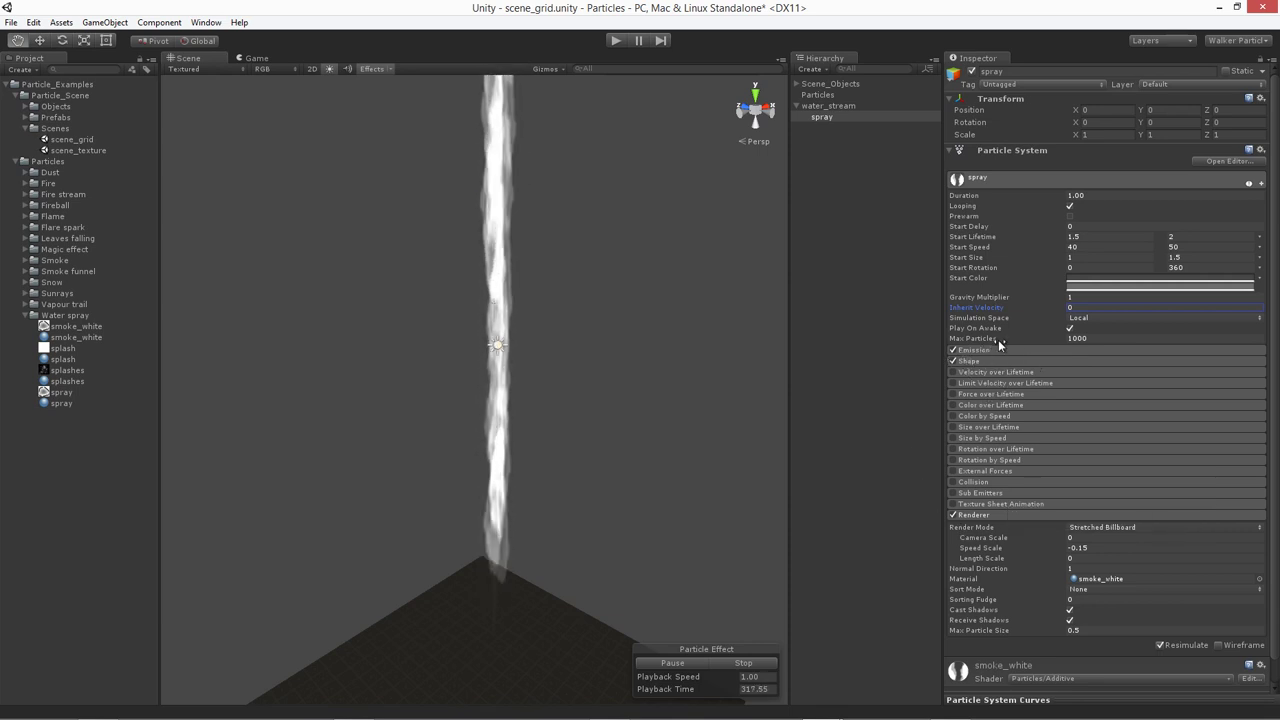
scroll(1000, 345, down, 1)
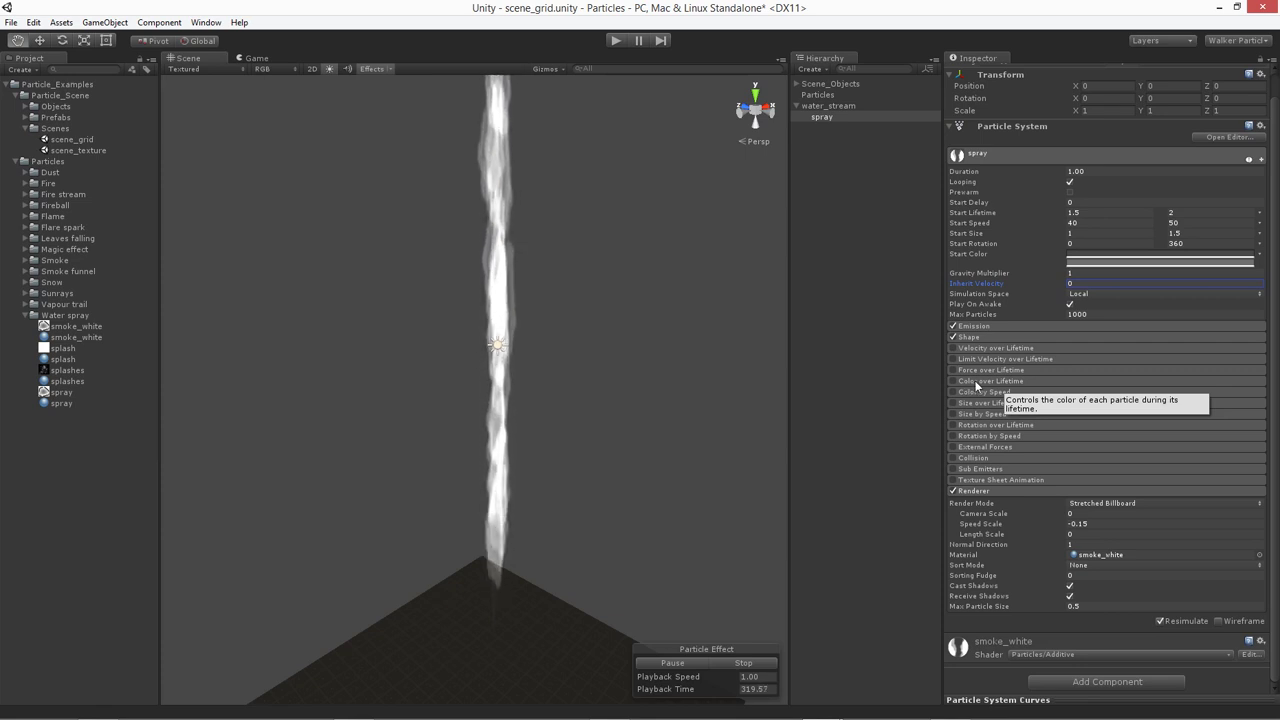
click(977, 386)
Lower the Color over Lifetime gradient's end alpha key so spray particles fade out
click(953, 381)
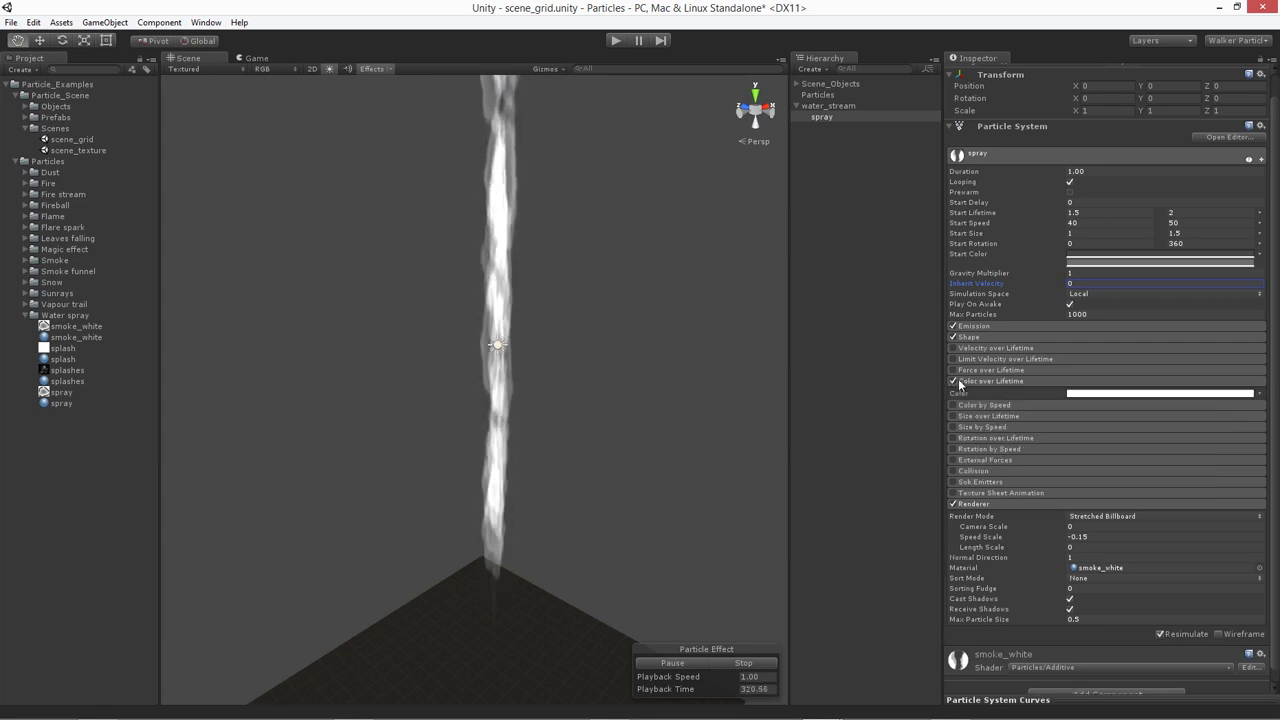
click(1097, 395)
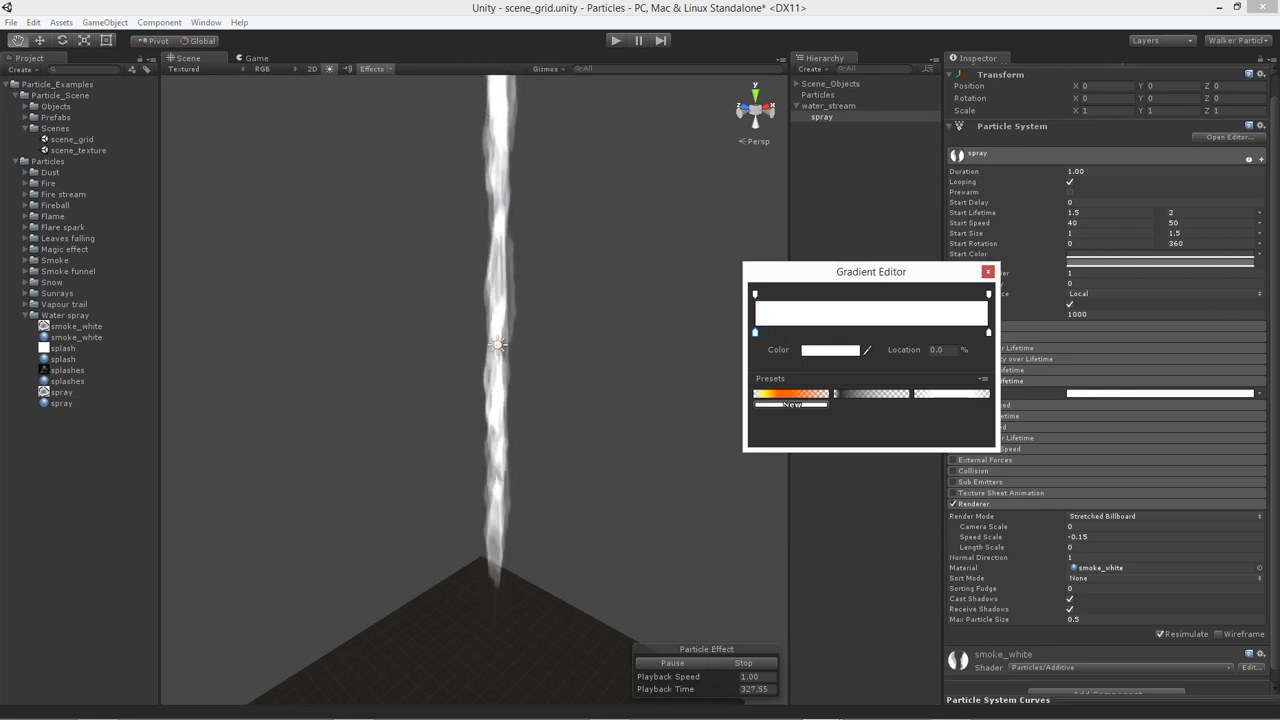
key(Escape)
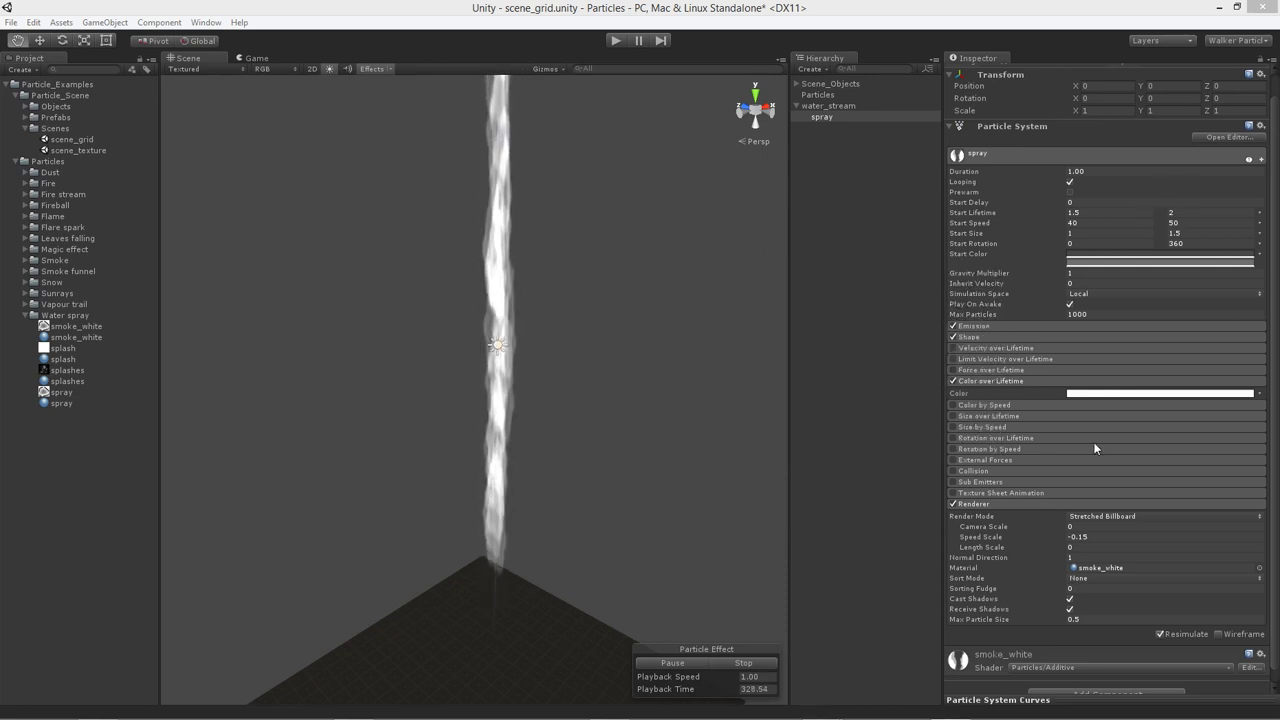
click(1082, 395)
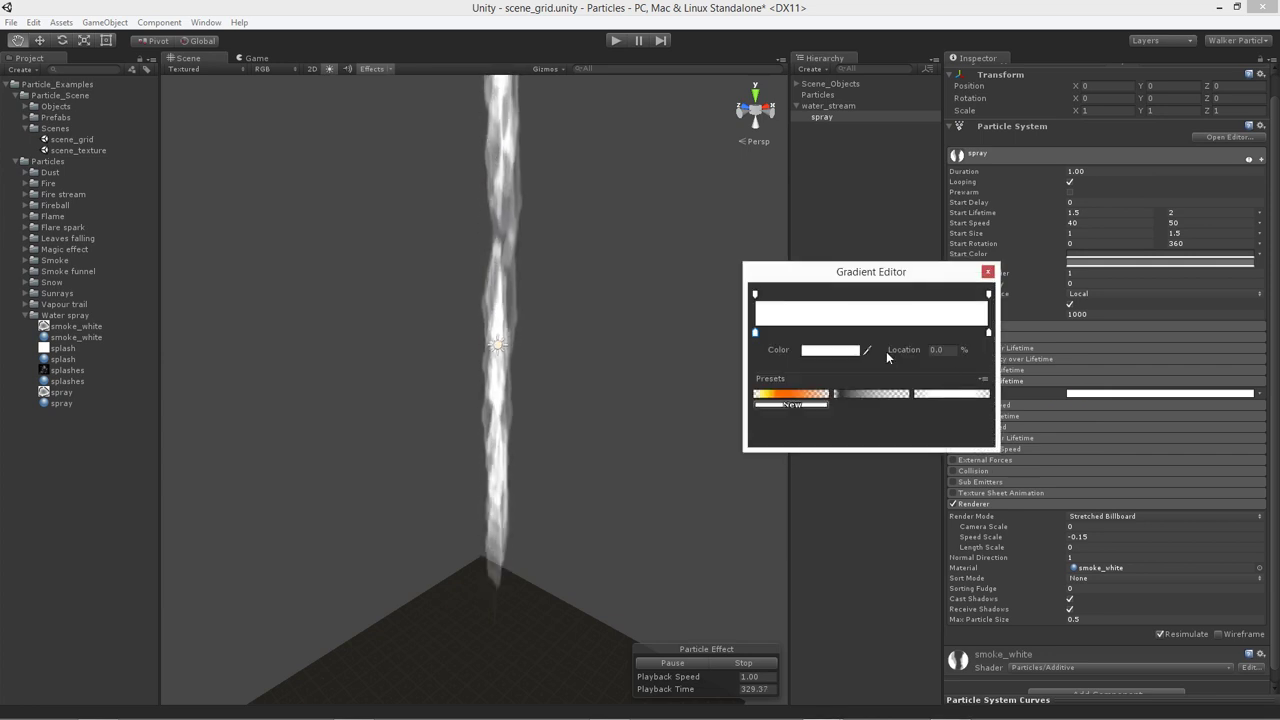
click(755, 295)
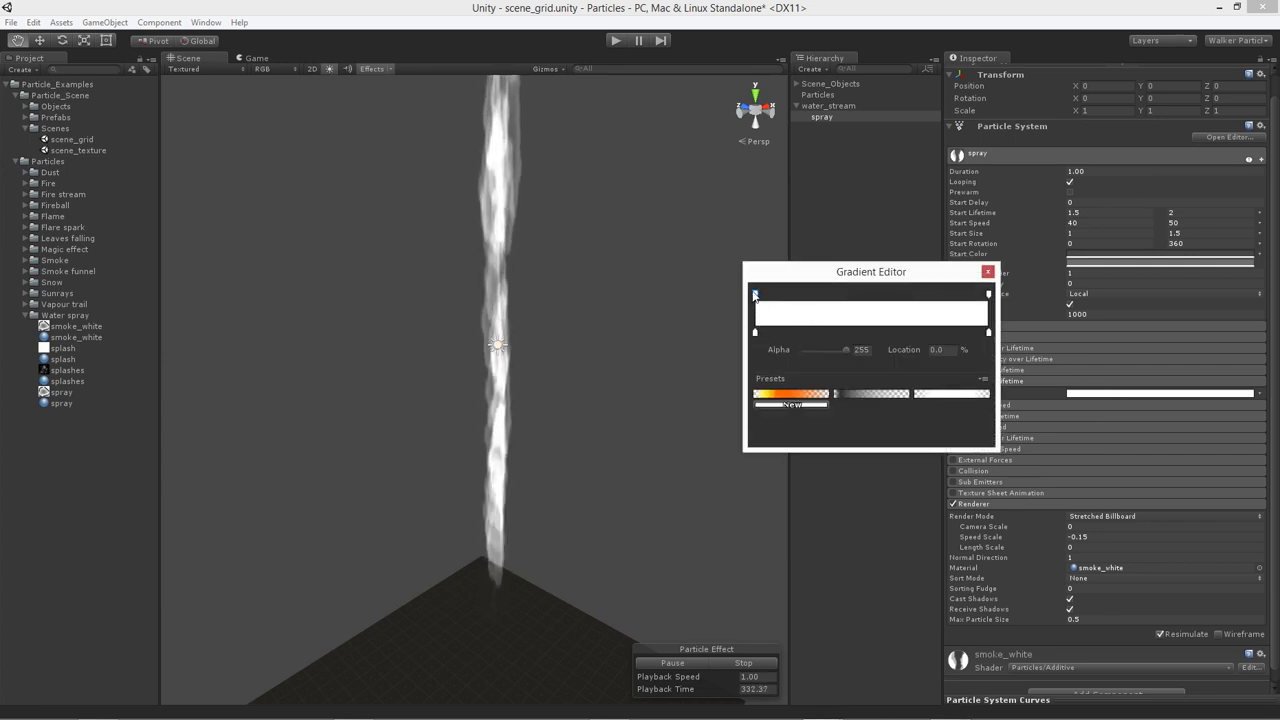
drag(810, 280, 765, 286)
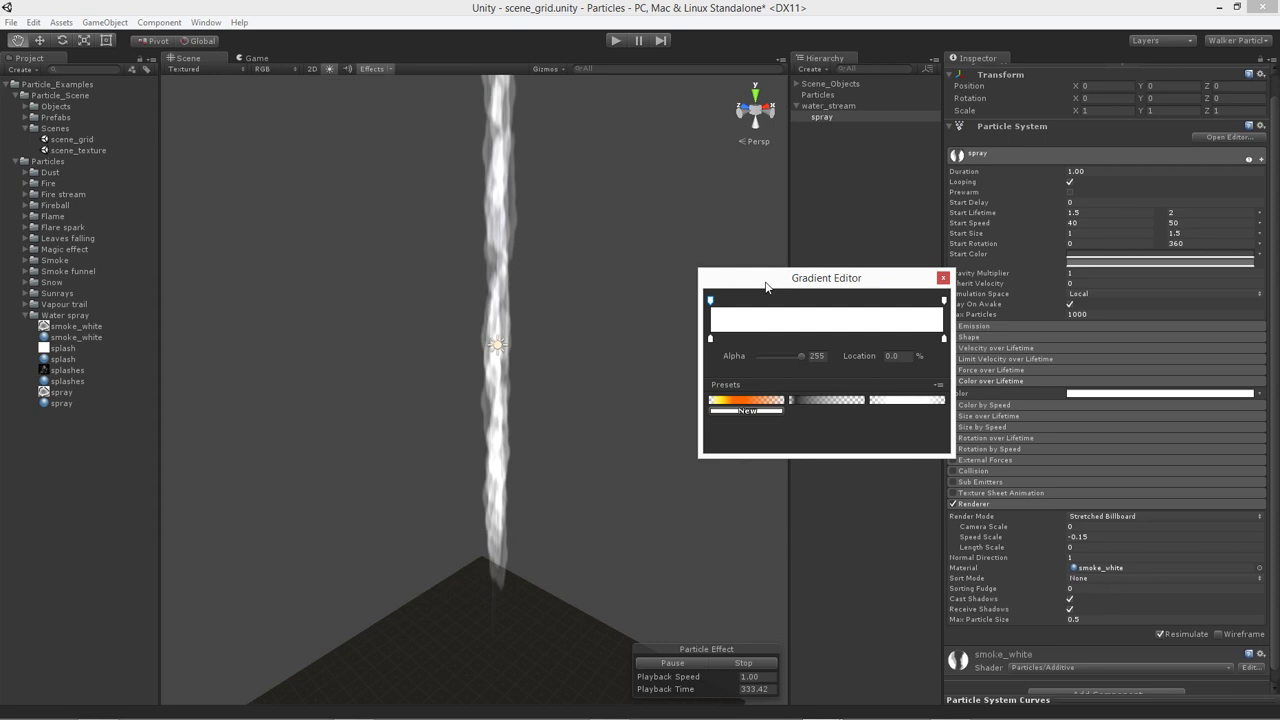
click(944, 301)
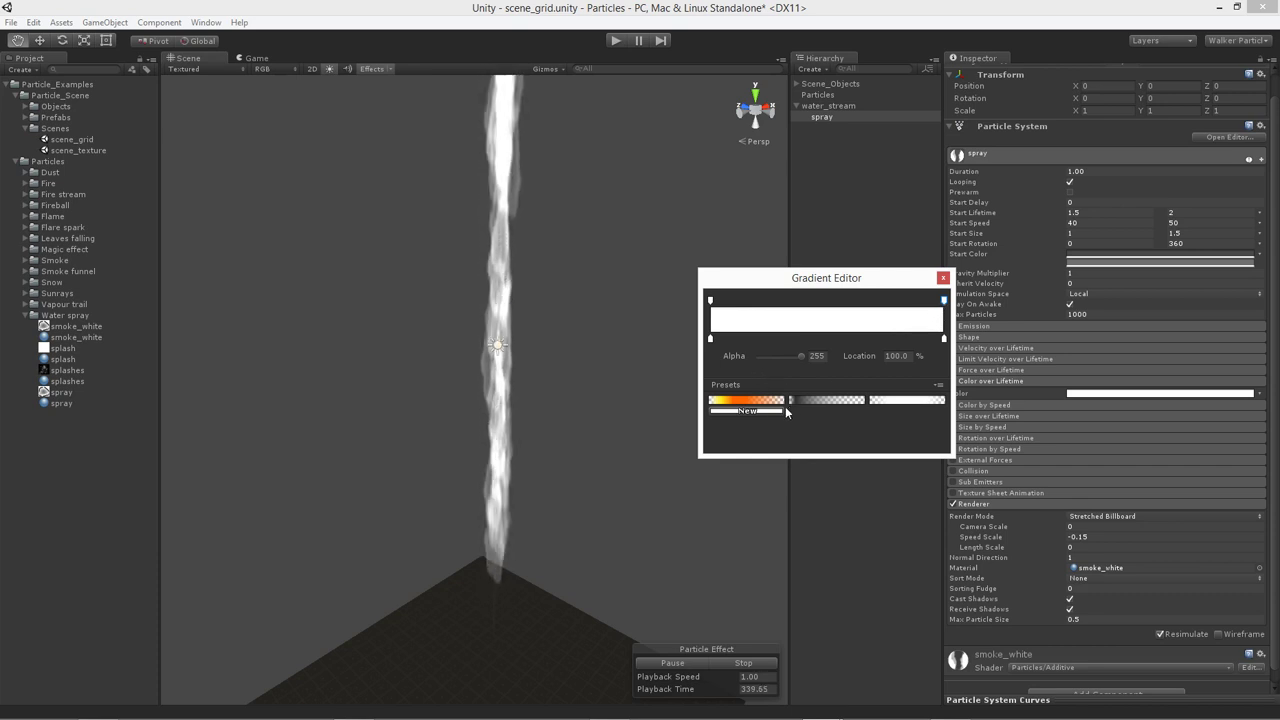
drag(803, 352, 769, 364)
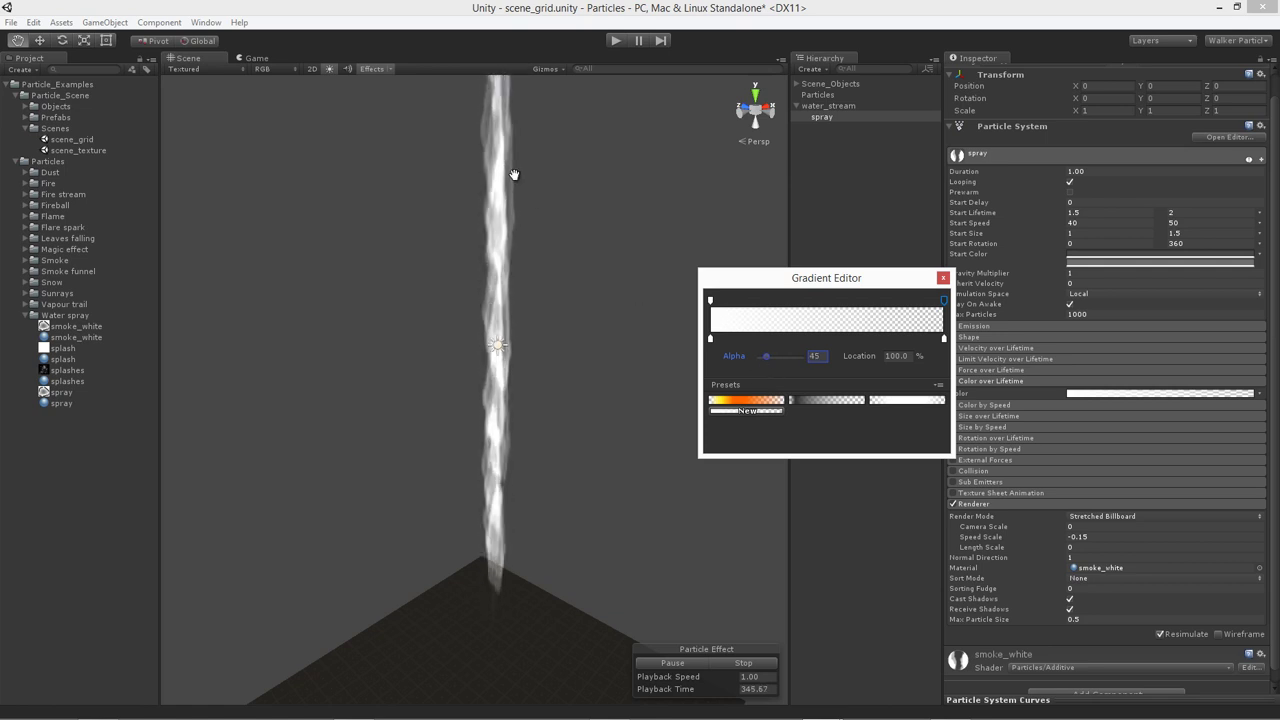
click(500, 357)
Recentre the view on the stream and fine-tune the gradient's end alpha to about 50
drag(490, 271, 414, 463)
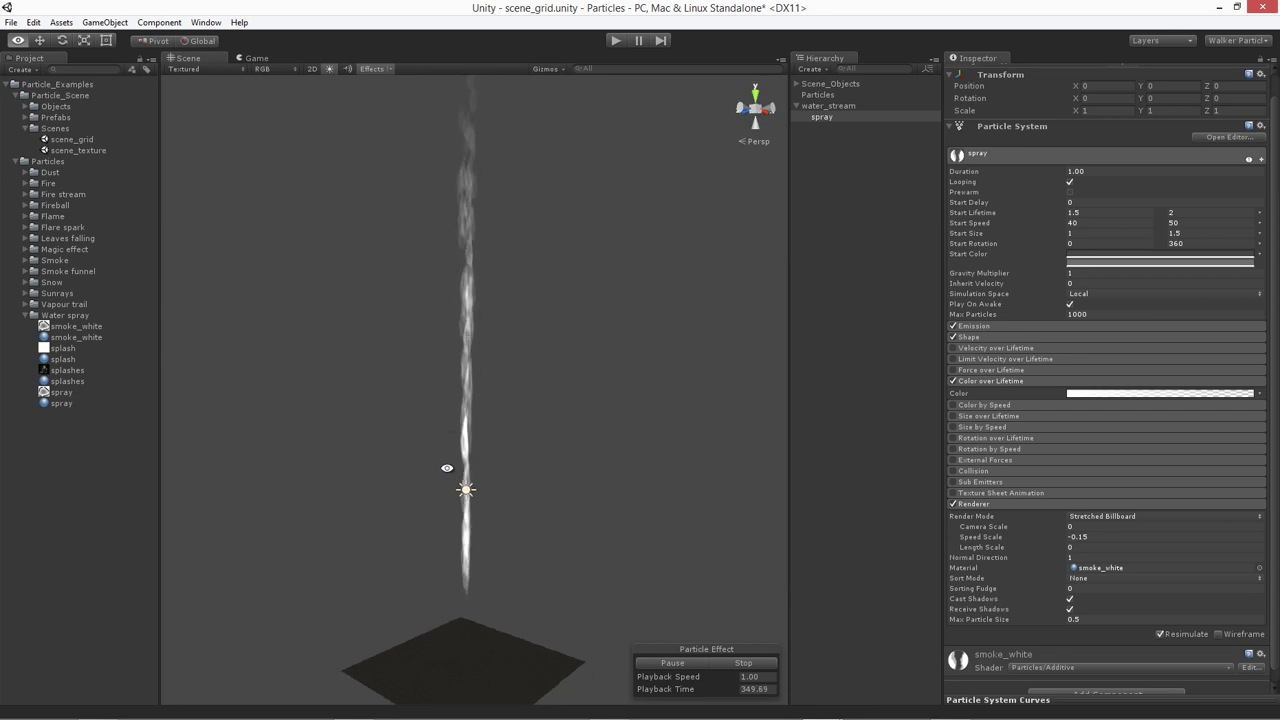
drag(526, 377, 518, 451)
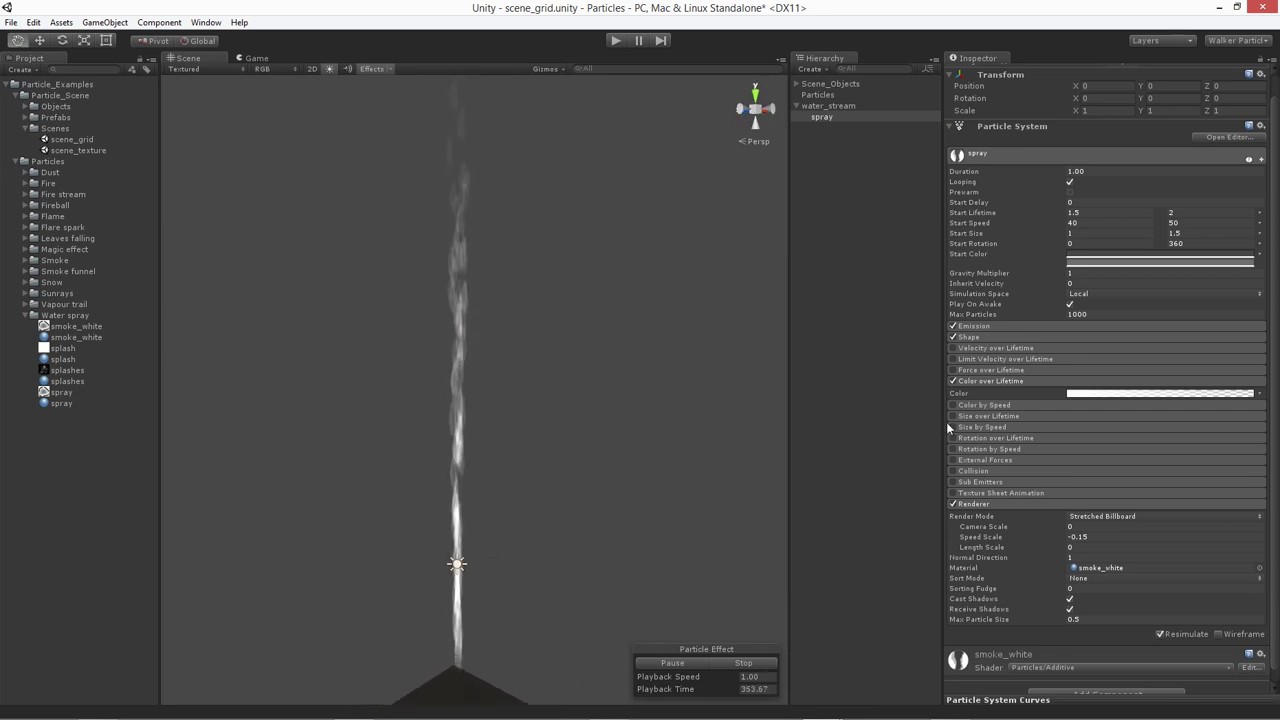
click(1069, 393)
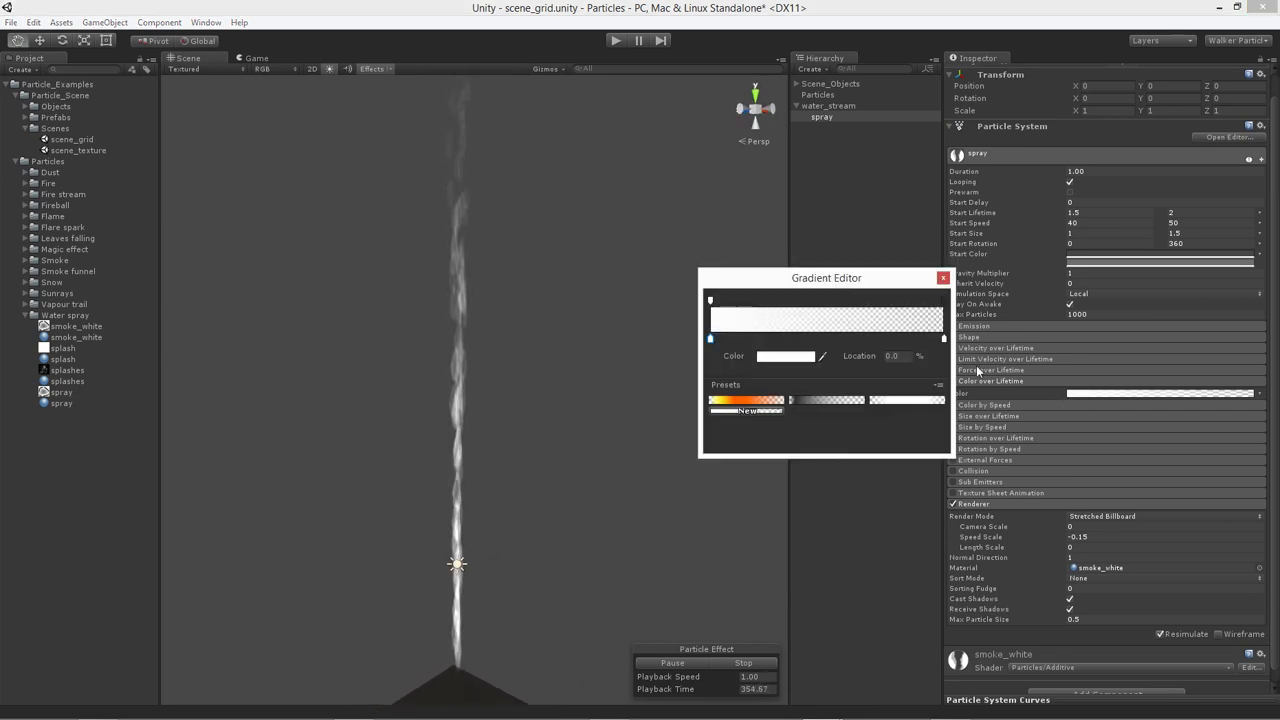
click(943, 300)
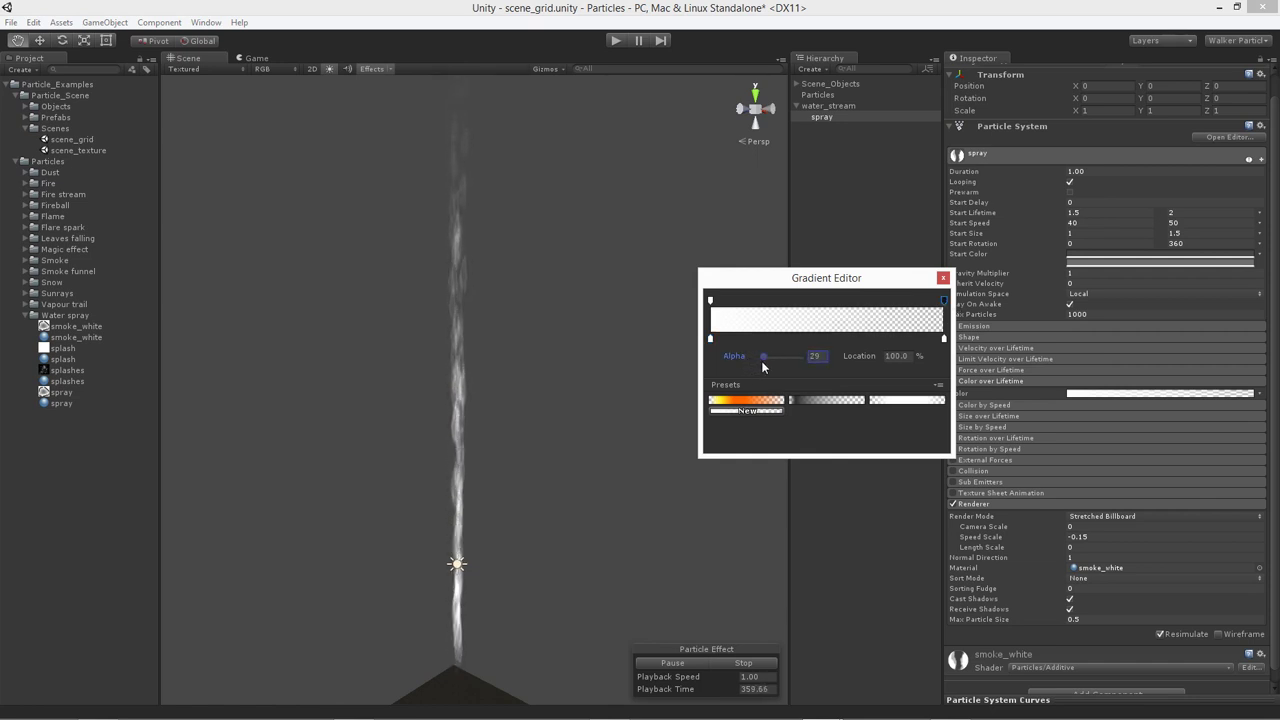
drag(762, 367, 764, 367)
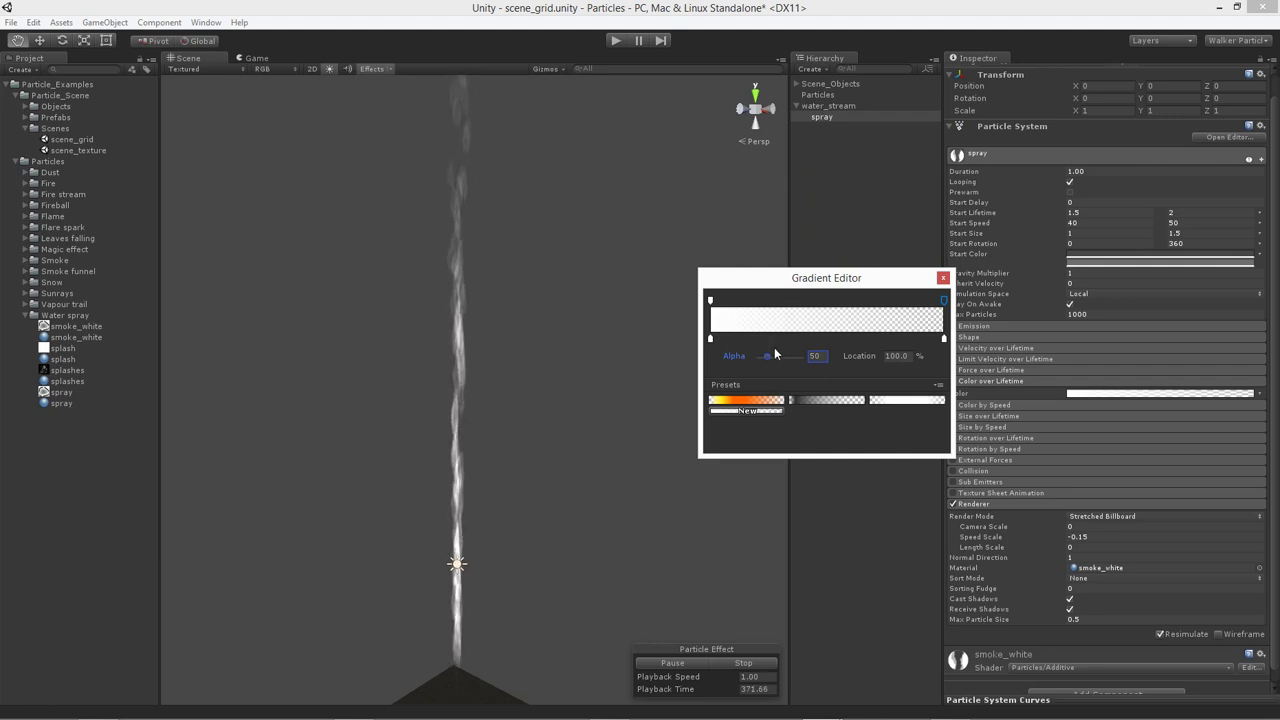
Set the gradient's starting colour key to dark grey
click(710, 341)
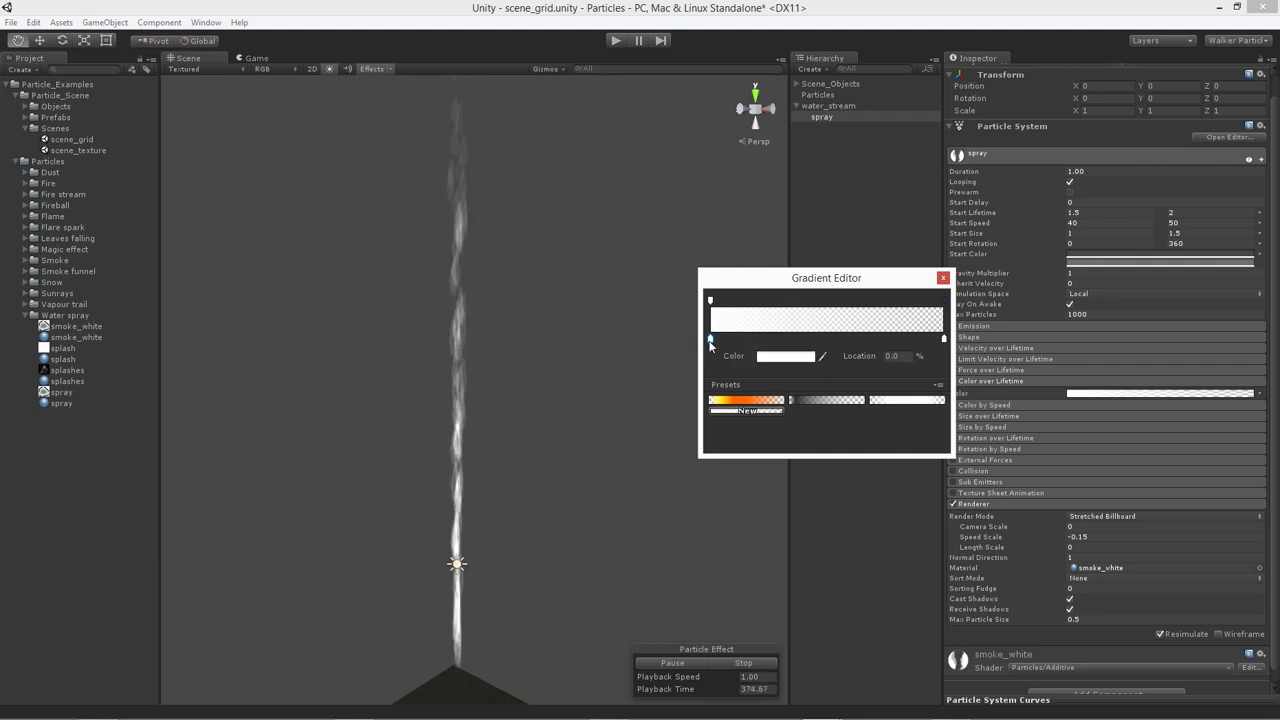
click(779, 359)
drag(774, 461, 699, 532)
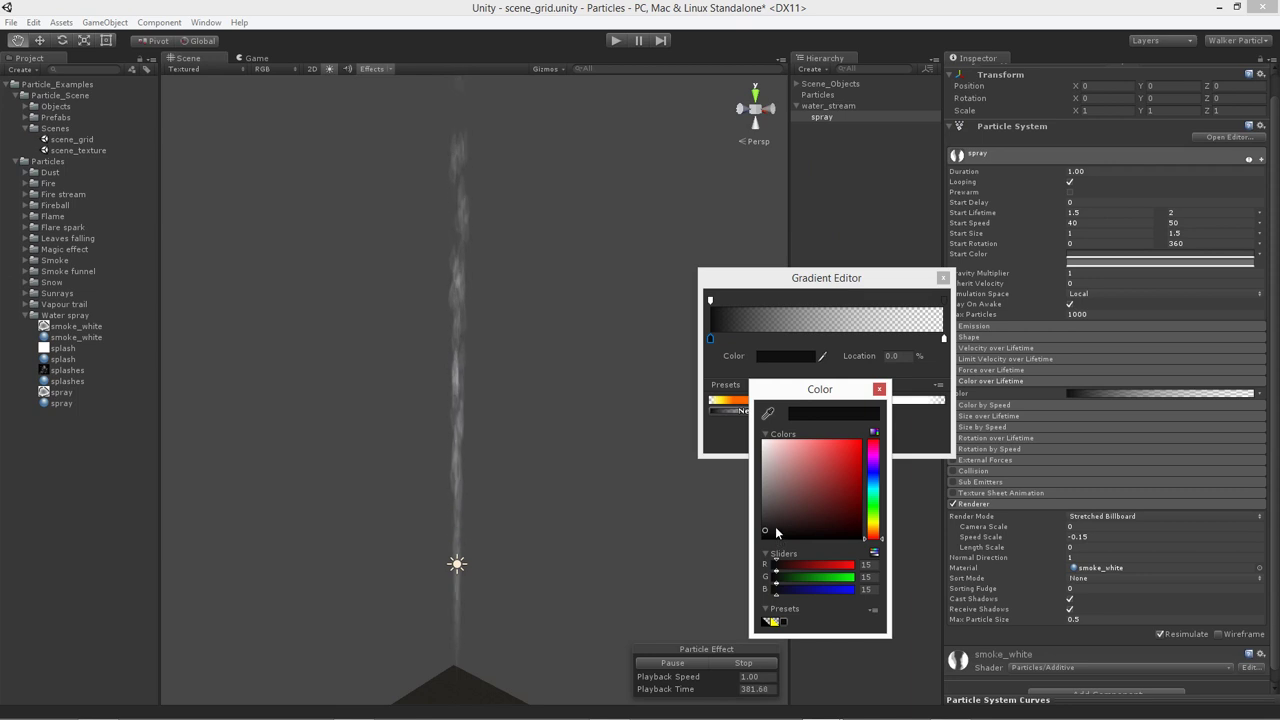
click(720, 338)
Add colour keys at 4.1% and 28.5%, darkening the 4.1% key to grey (RGB 71)
click(719, 339)
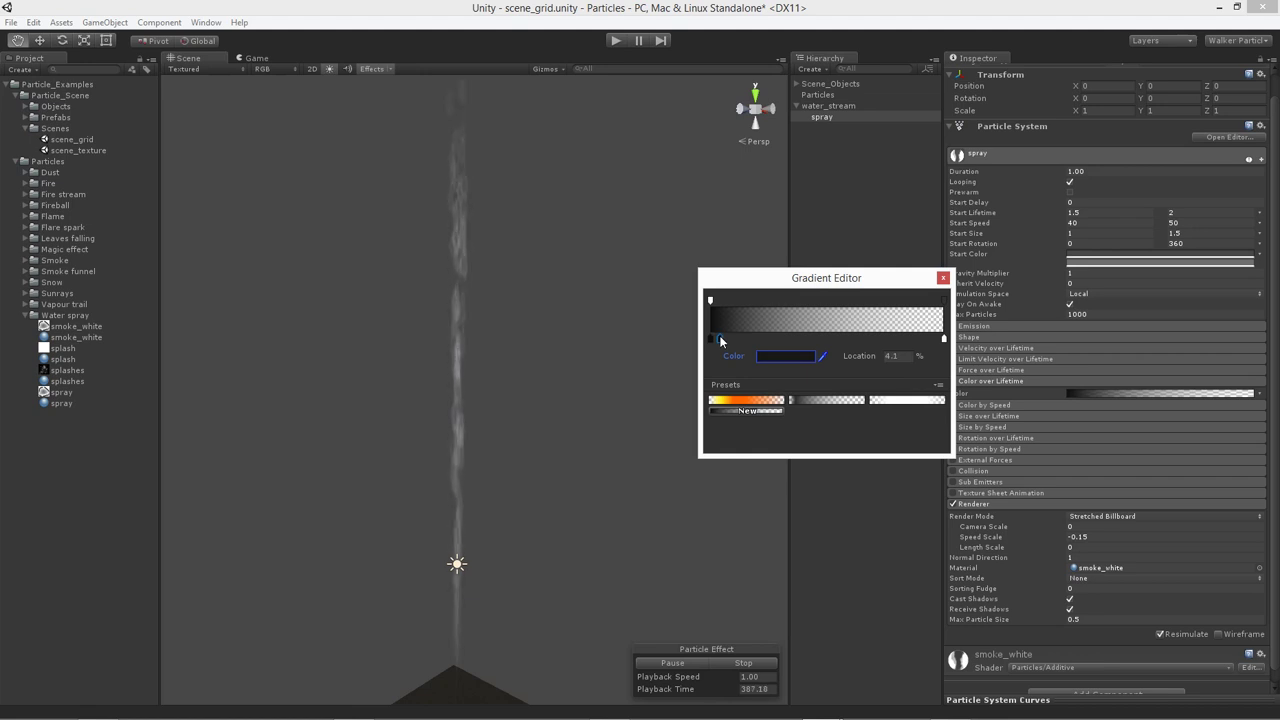
click(776, 338)
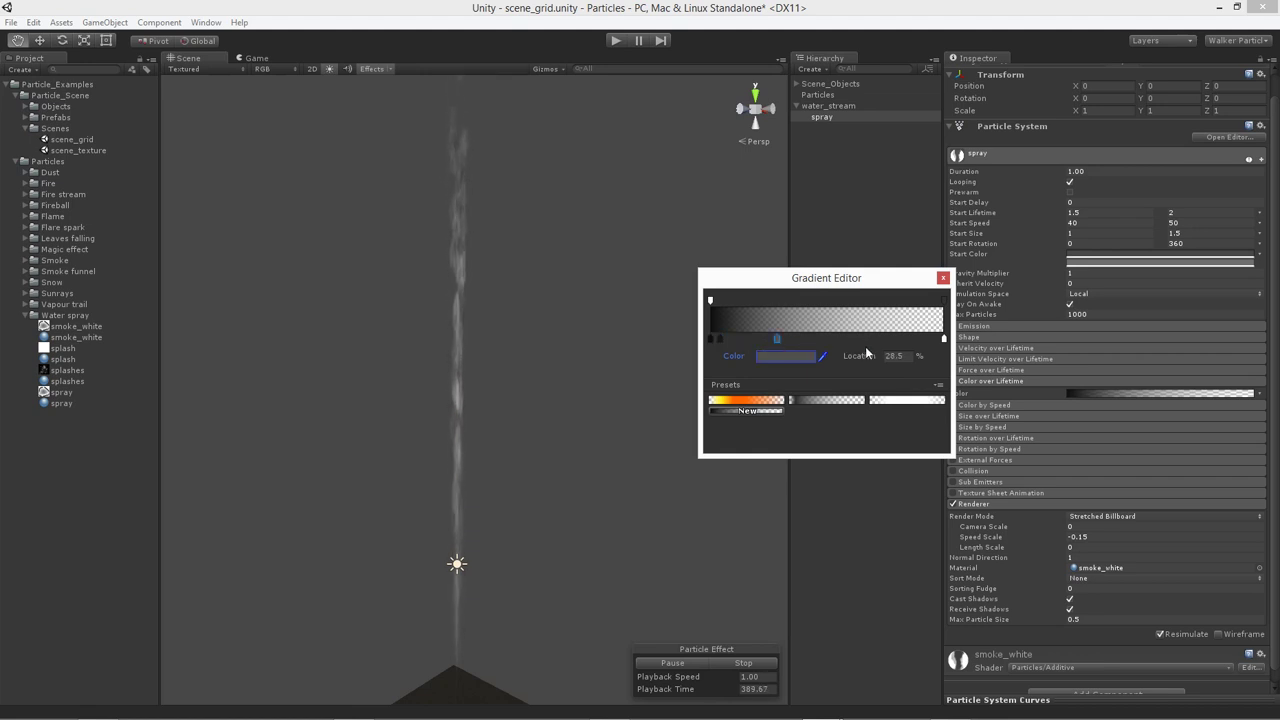
click(719, 338)
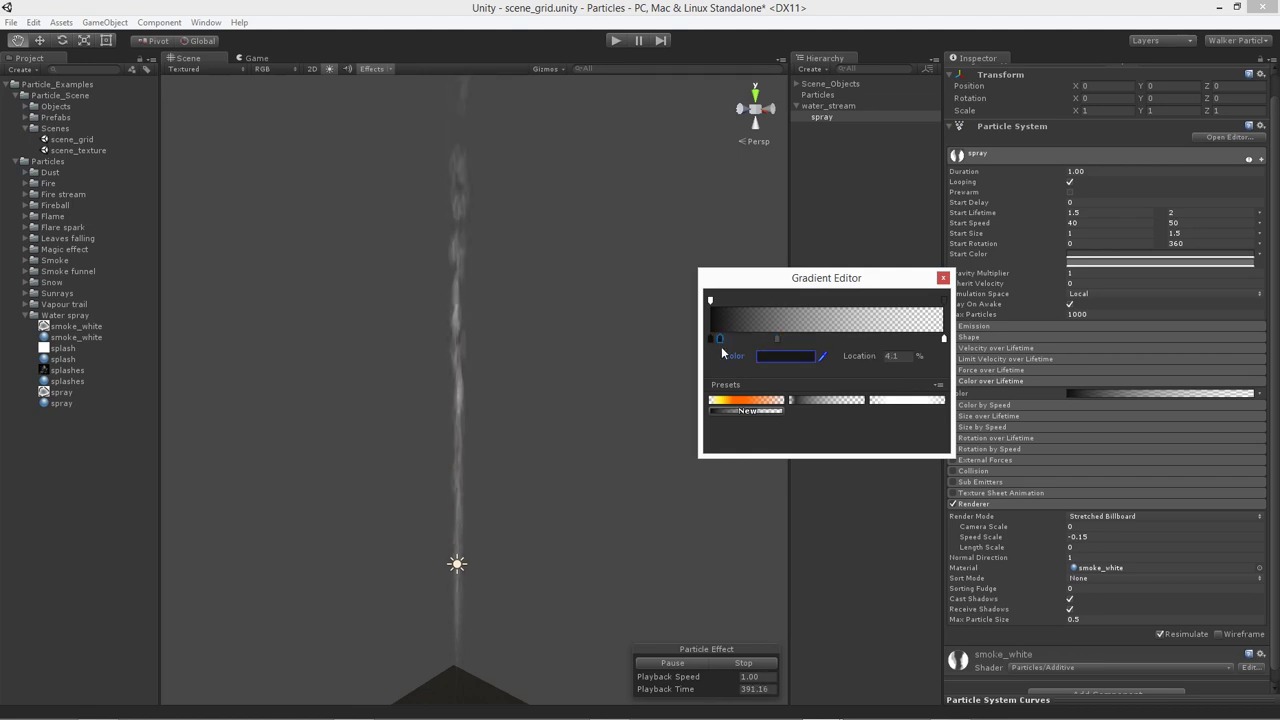
click(782, 357)
mouse_move(777, 481)
mouse_down()
mouse_move(754, 493)
mouse_move(746, 545)
mouse_move(730, 489)
mouse_up()
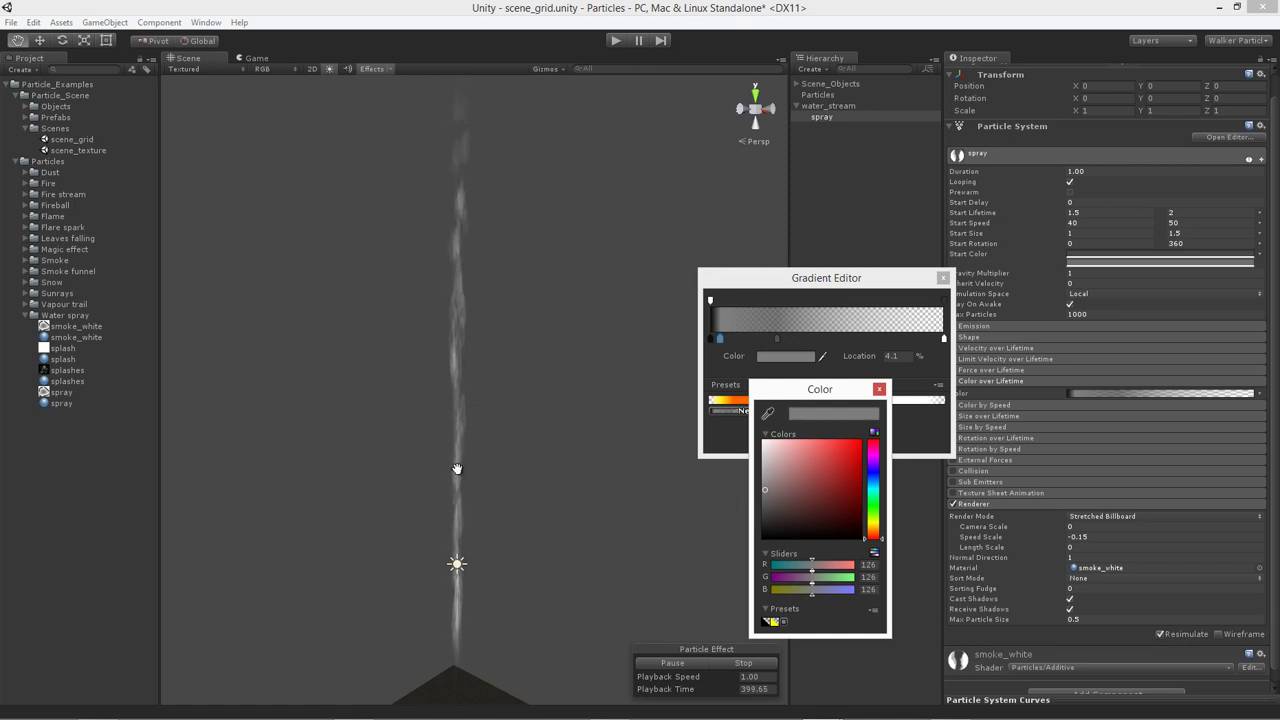
mouse_move(763, 487)
mouse_down()
mouse_move(753, 530)
mouse_move(753, 512)
mouse_up()
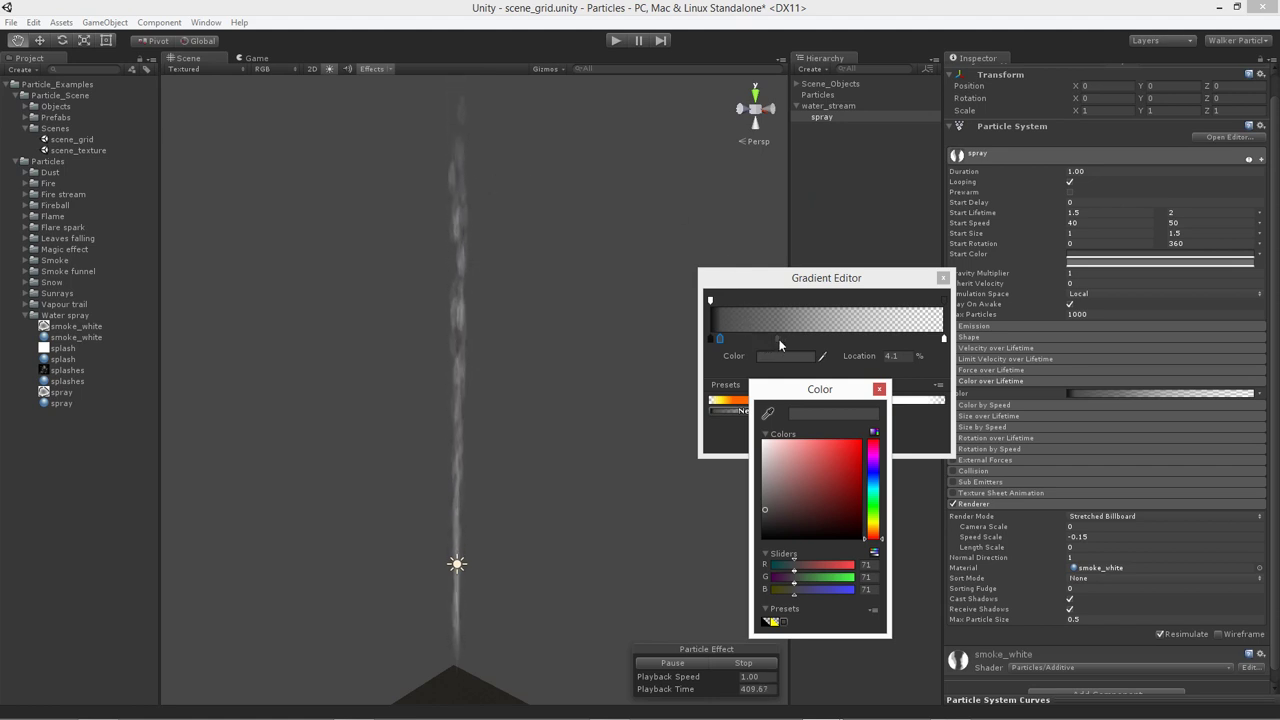
key(Escape)
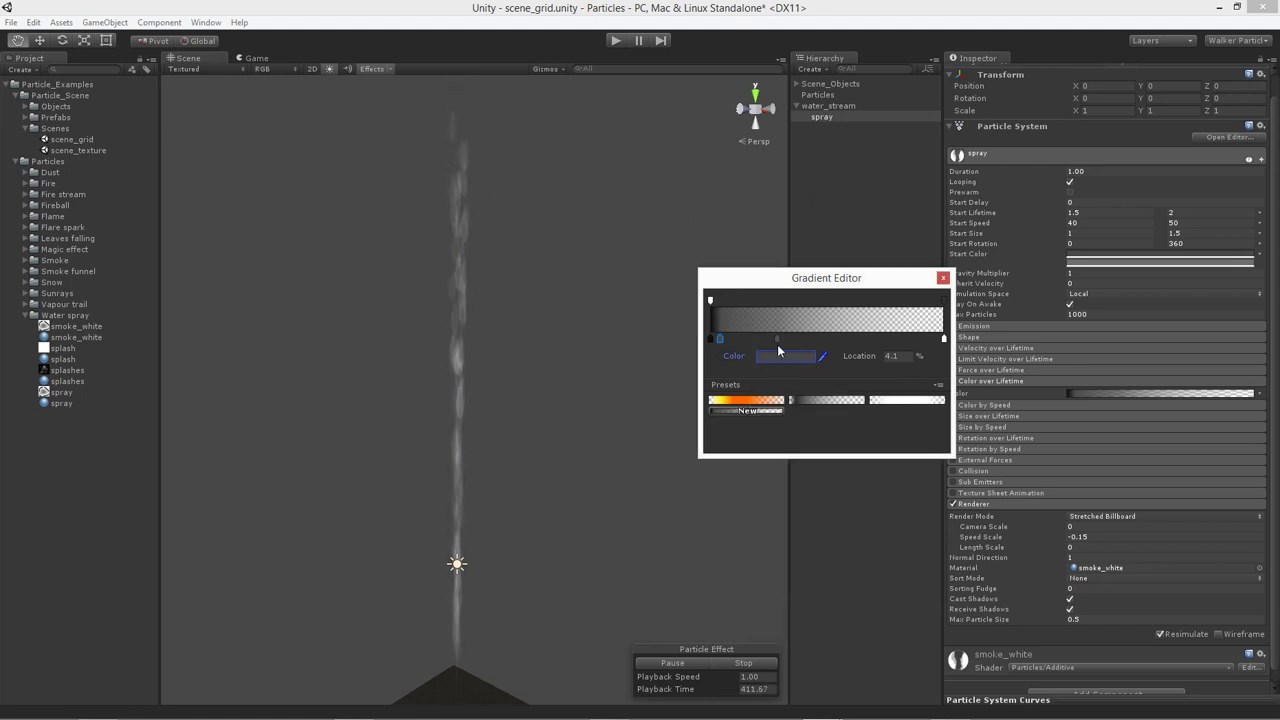
click(777, 339)
Darken the gradient's 28.5% colour key to a deeper grey
click(782, 356)
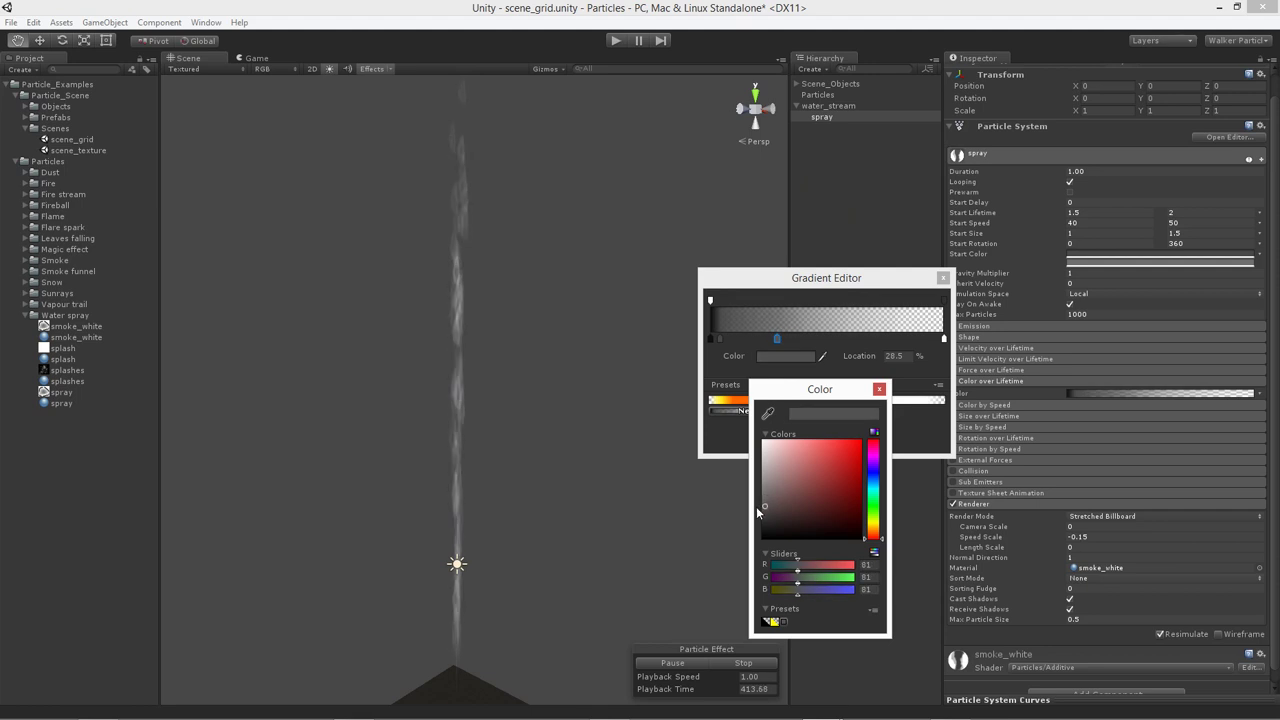
drag(756, 506, 743, 526)
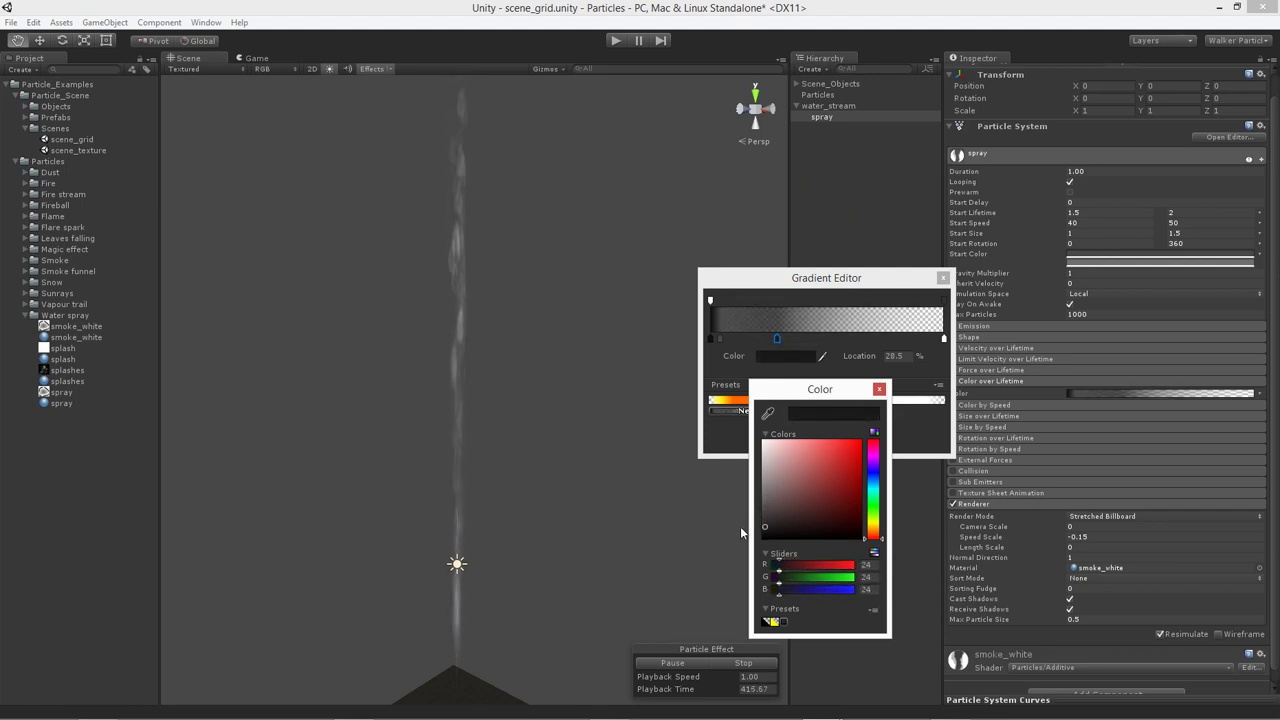
drag(737, 527, 733, 521)
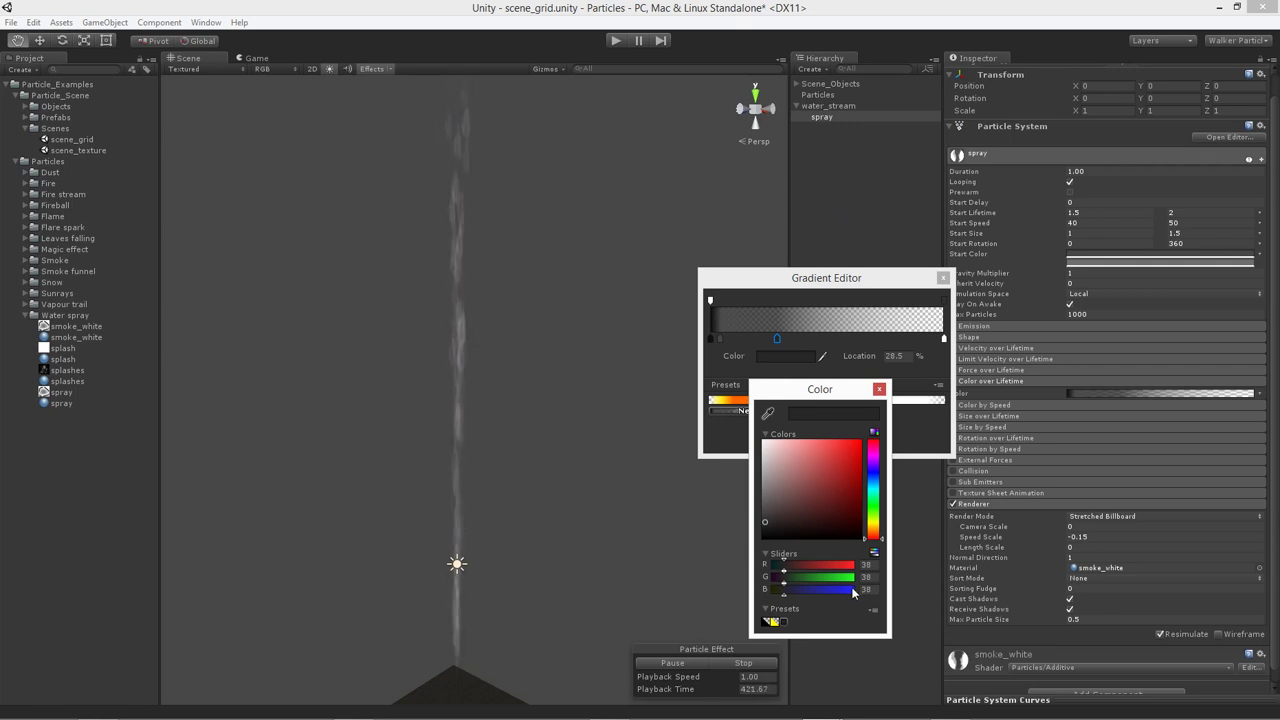
click(718, 414)
Add a black colour key at the 100% end of the gradient
click(835, 340)
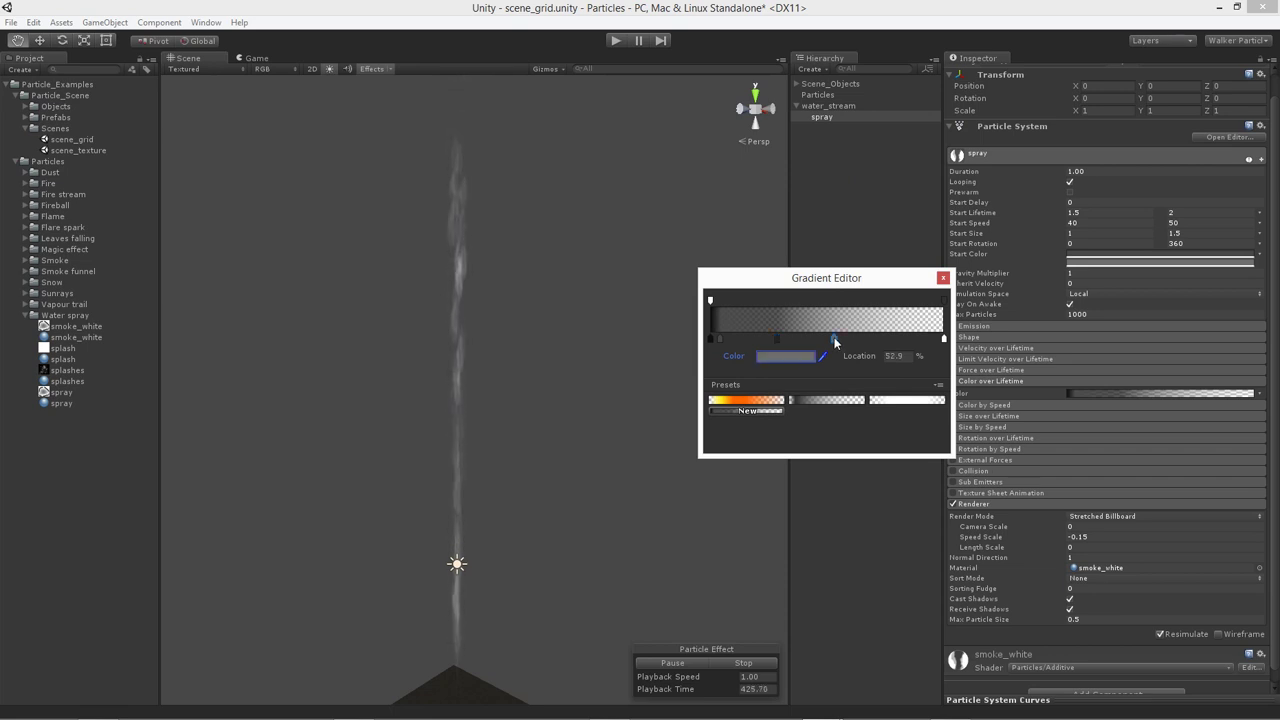
drag(834, 338, 947, 345)
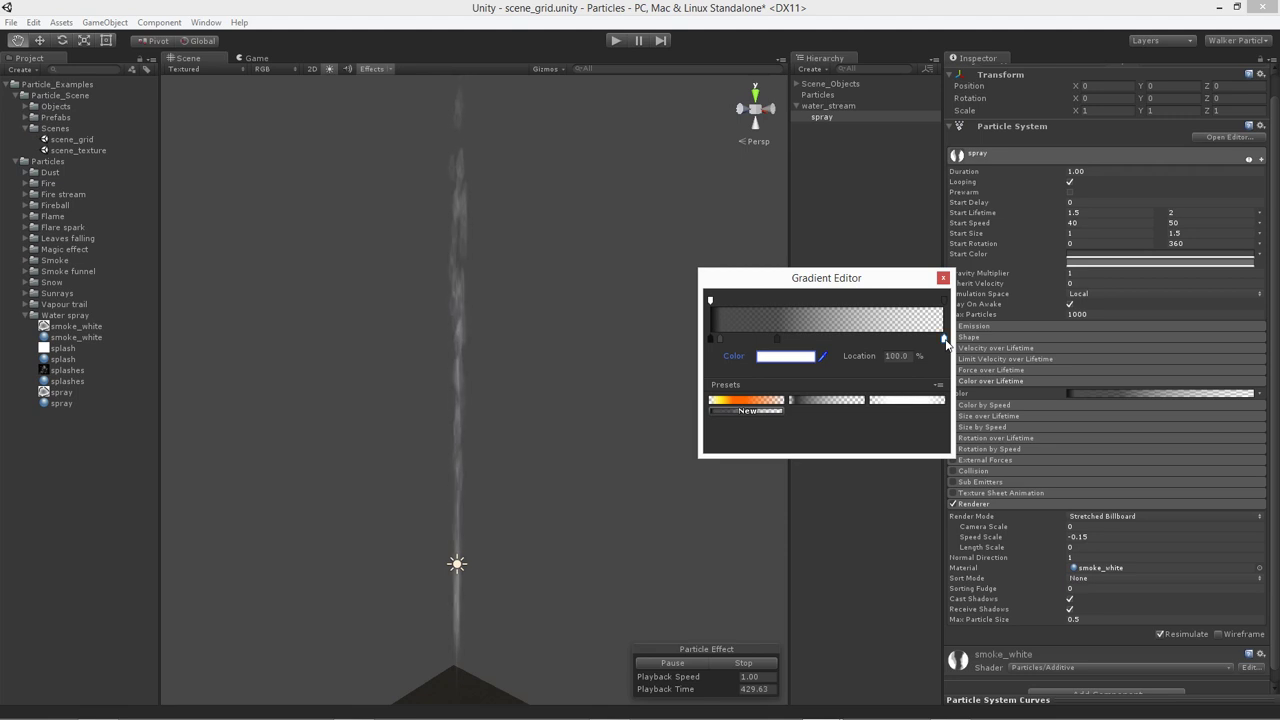
click(785, 356)
drag(790, 470, 725, 553)
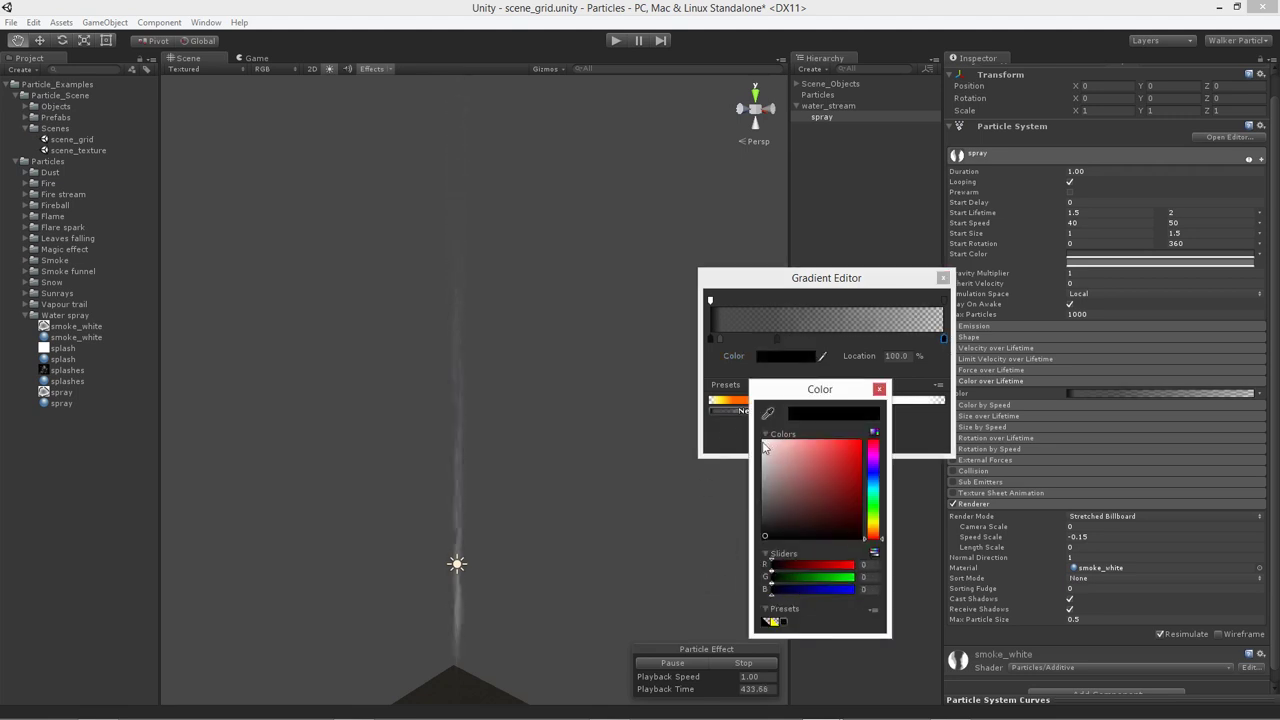
click(879, 389)
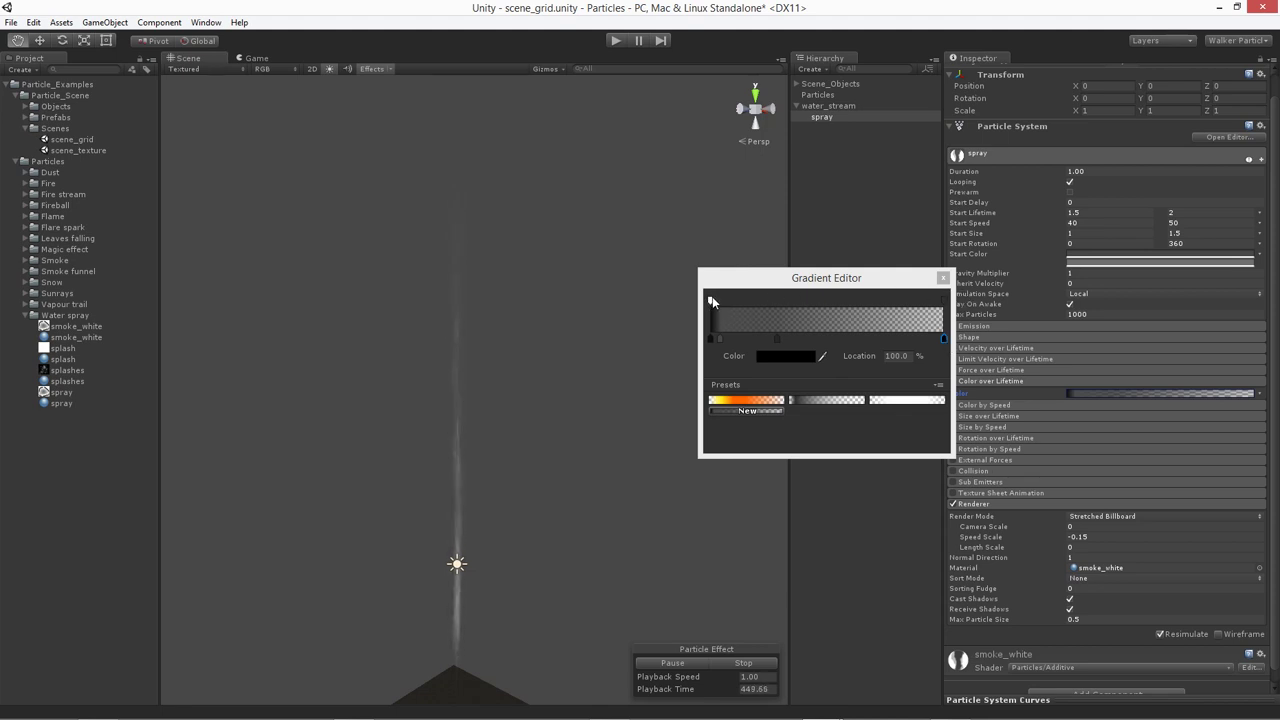
Confirm end opacity 50, then orbit the Scene view until the ground plane appears under the spray
click(943, 301)
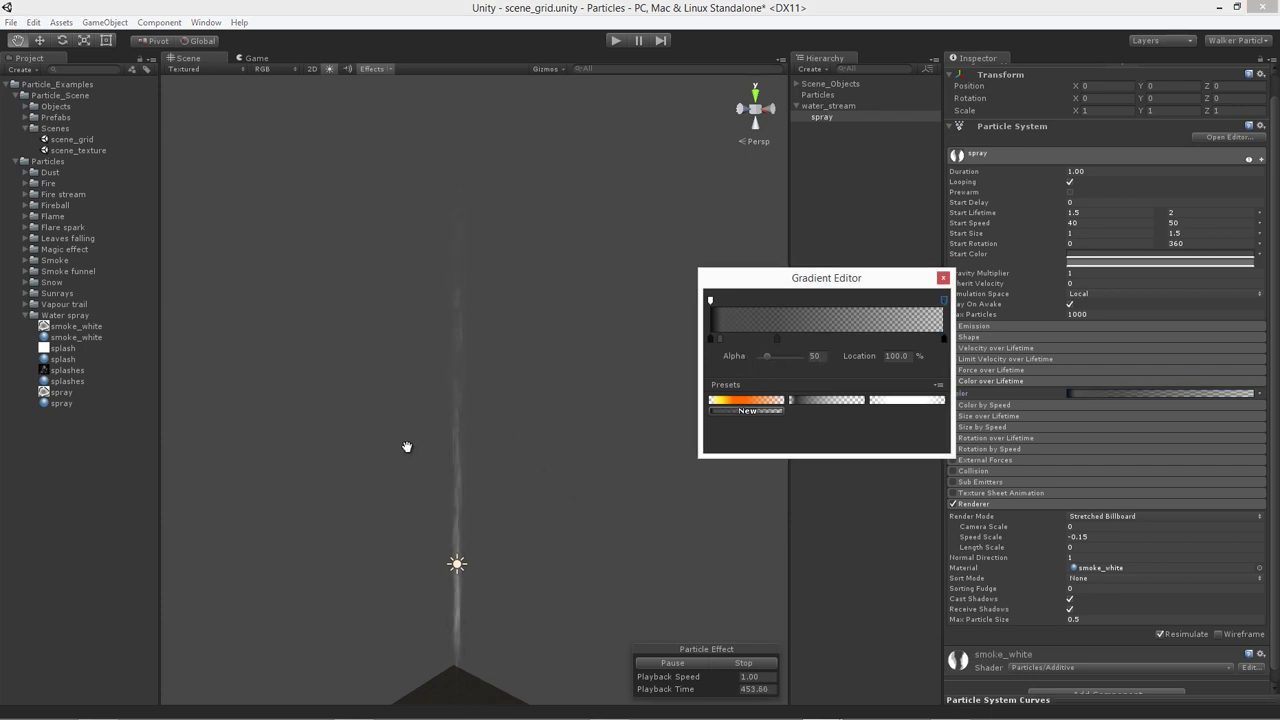
click(362, 672)
drag(355, 632, 420, 417)
scroll(389, 497, up, 2)
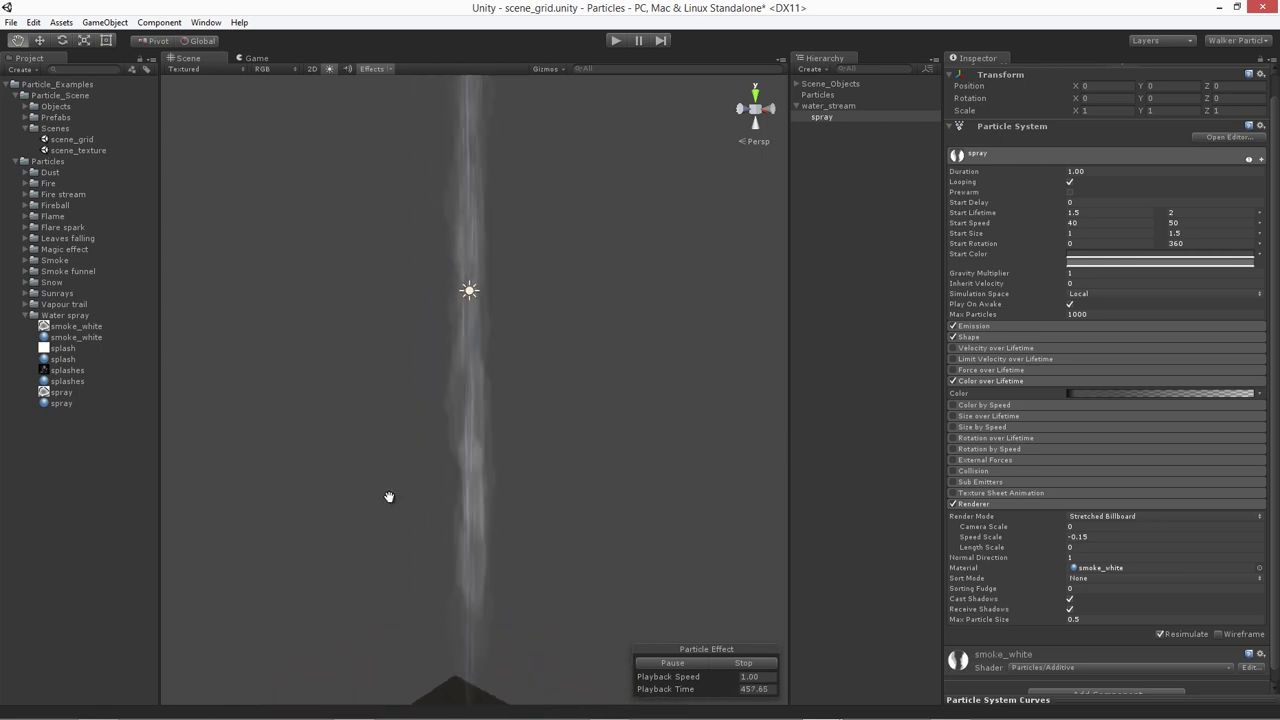
drag(389, 497, 566, 586)
scroll(392, 386, up, 3)
scroll(392, 386, down, 3)
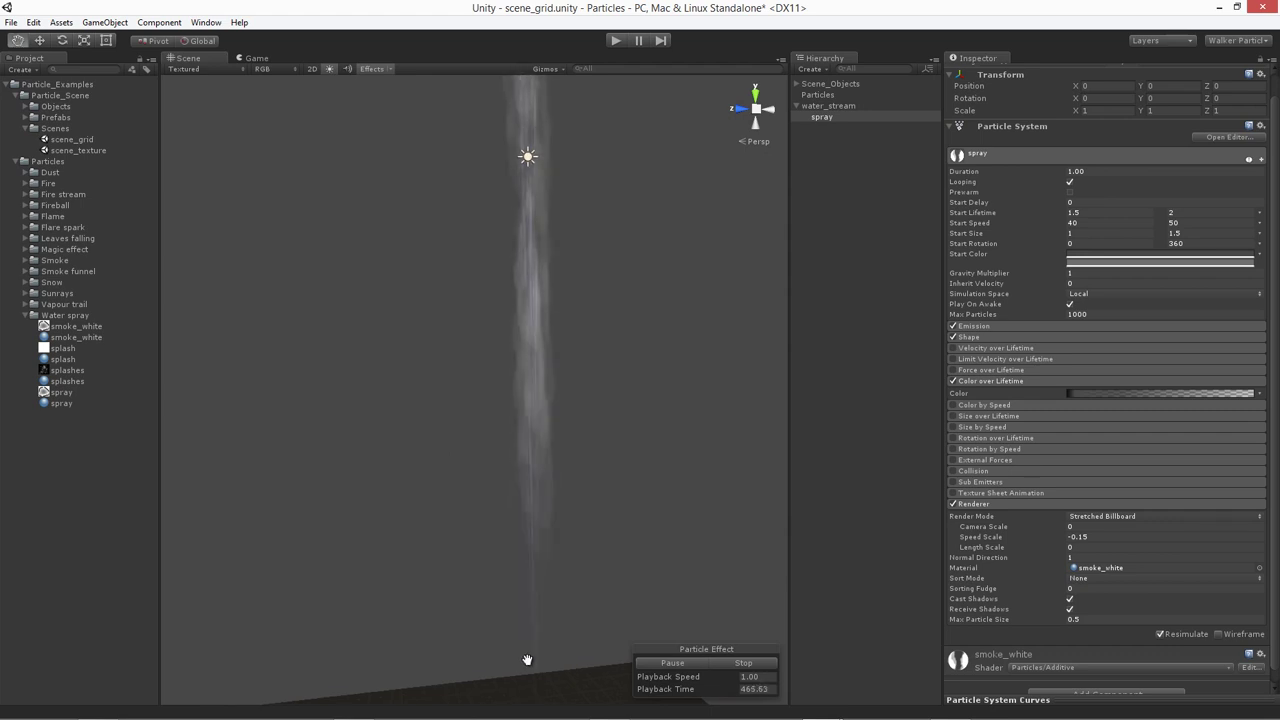
alt+drag(614, 369, 598, 418)
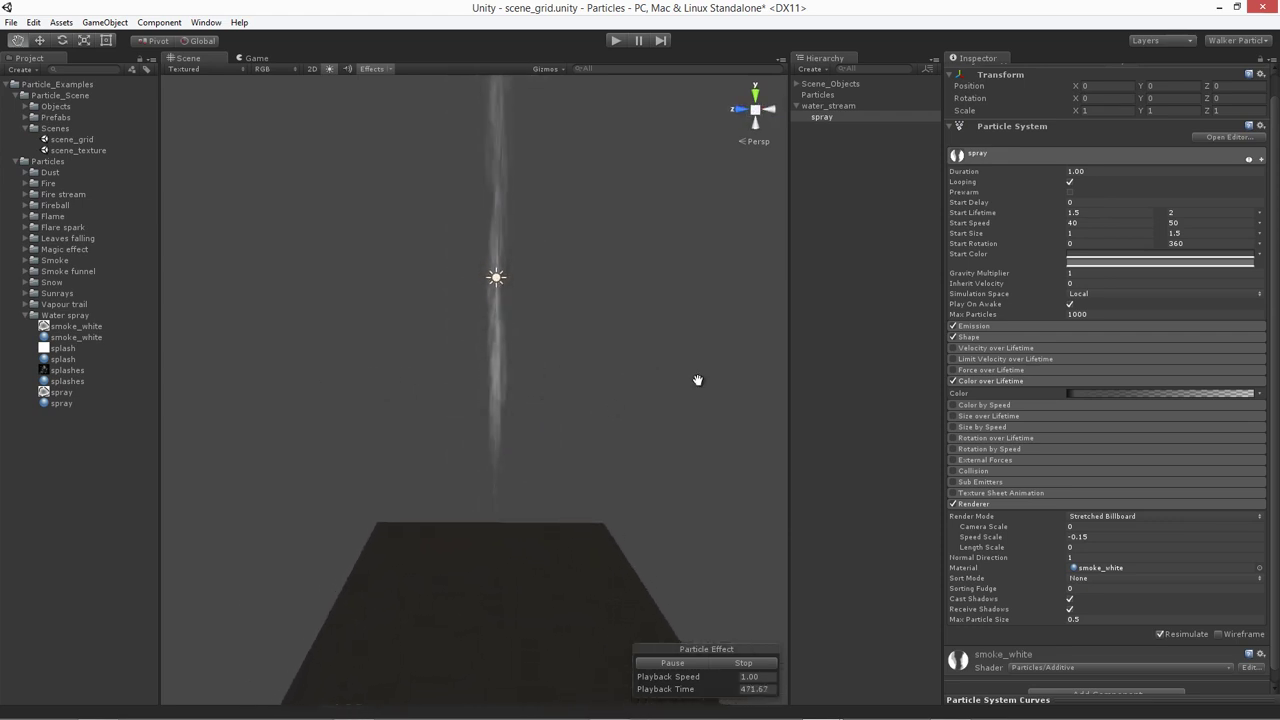
Enable Size over Lifetime on the spray and open its size curve in the Particle Effect editor
click(967, 415)
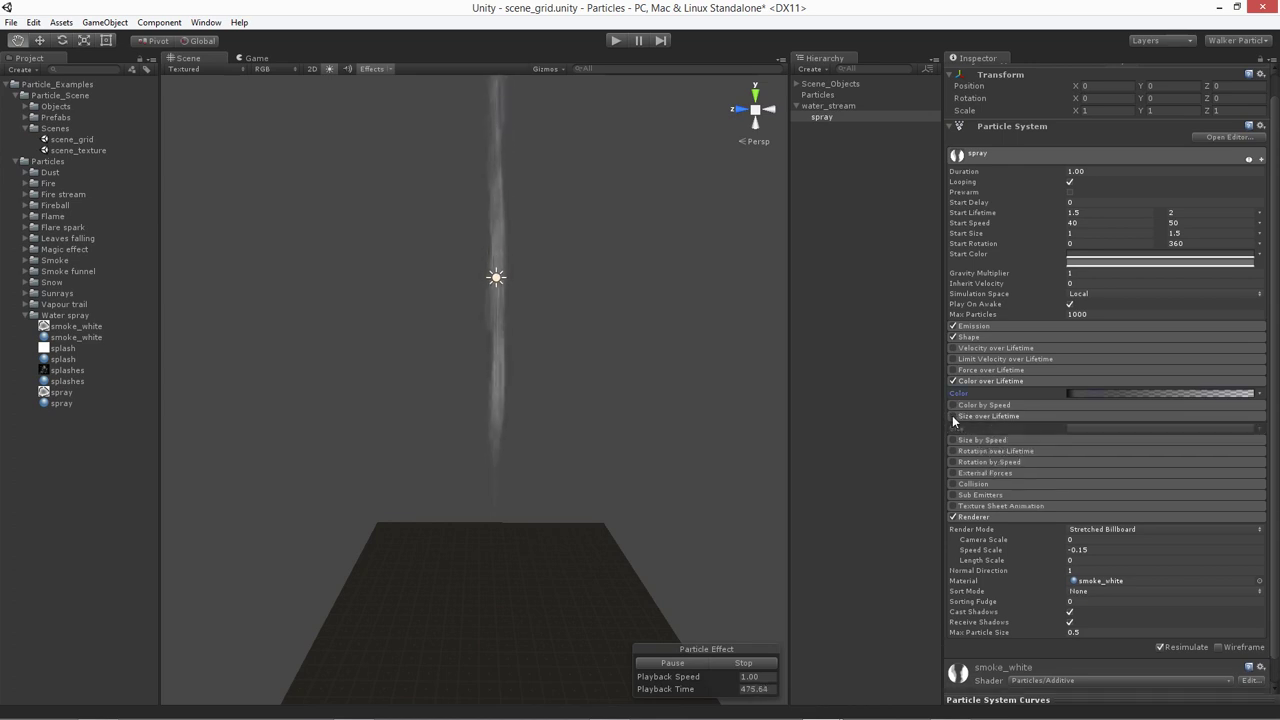
click(952, 415)
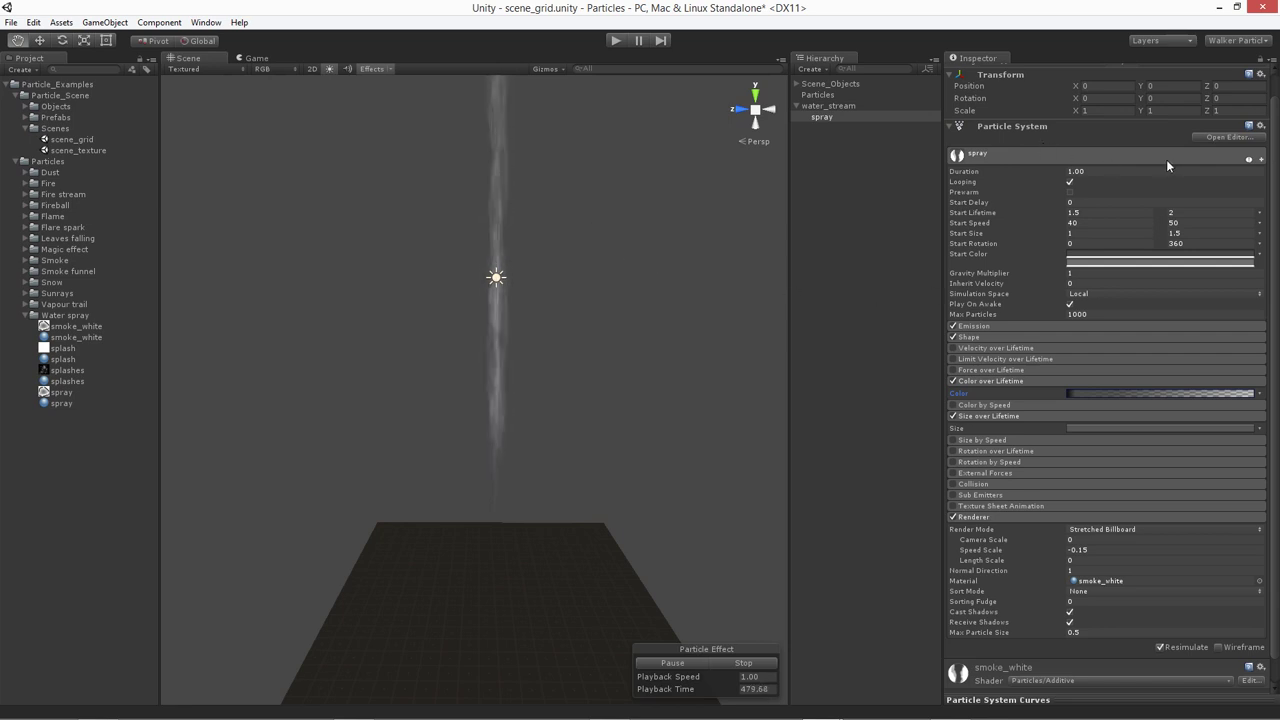
click(1098, 432)
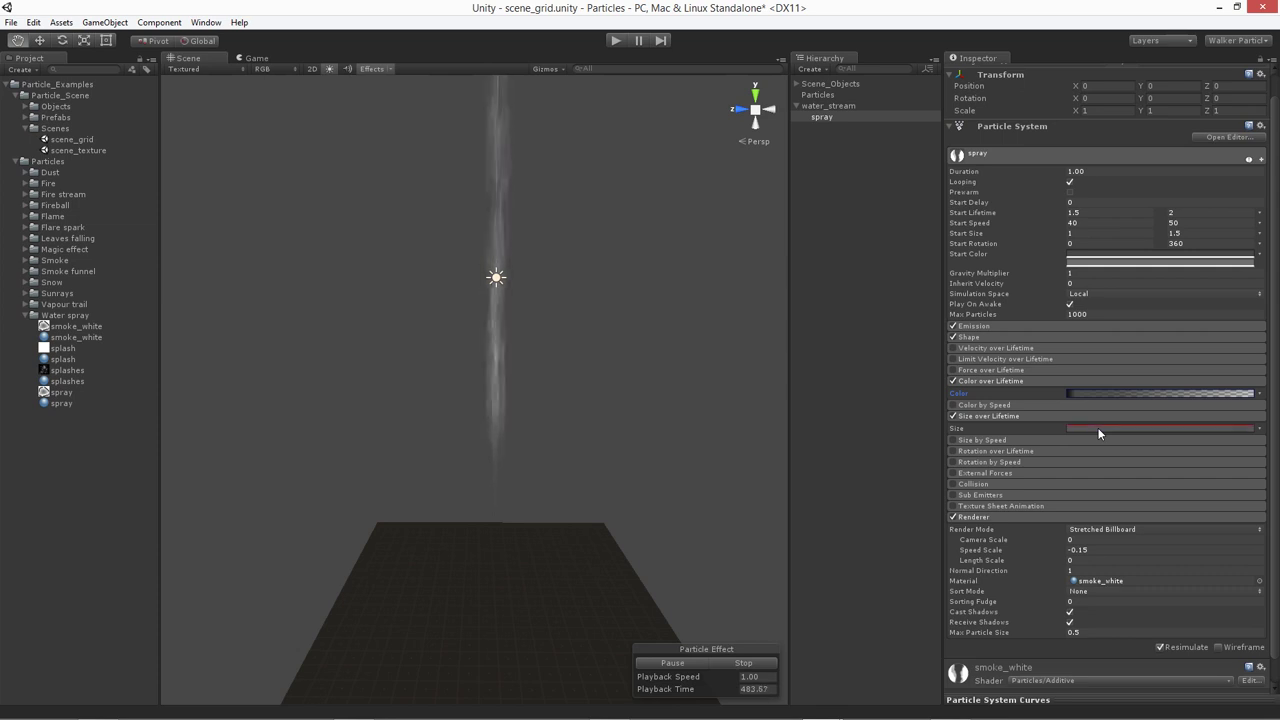
click(1230, 139)
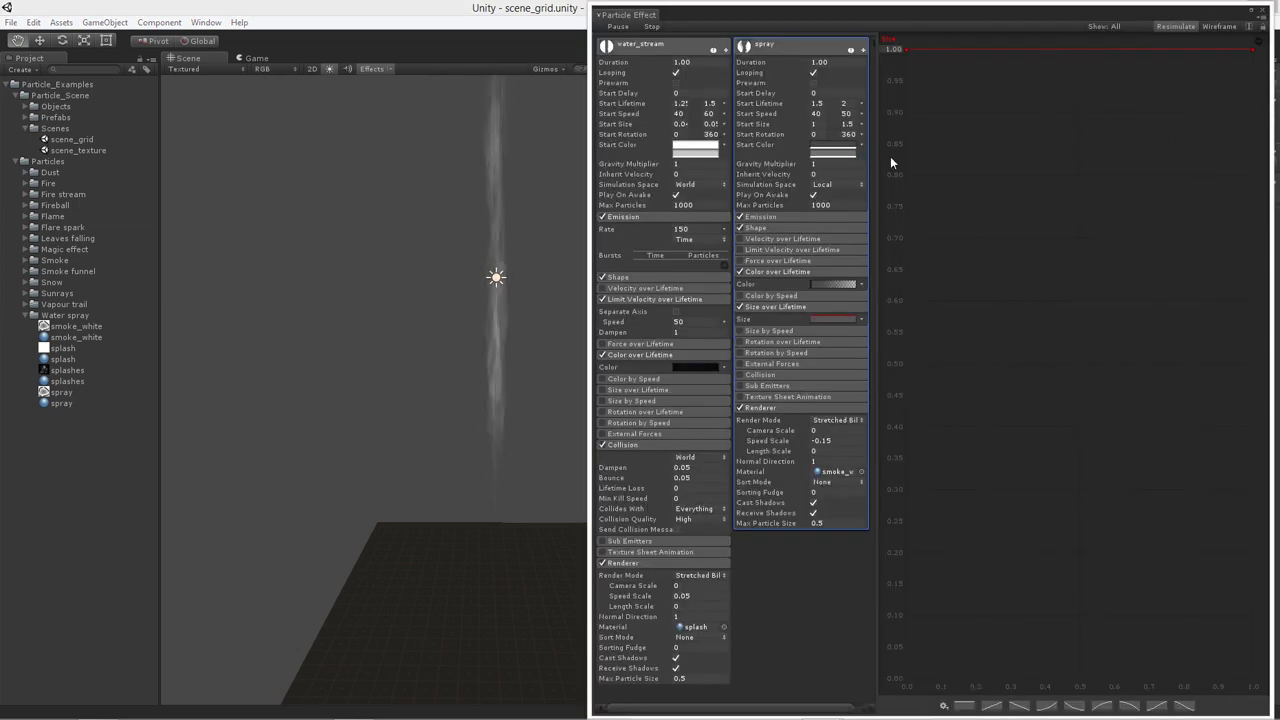
drag(503, 389, 406, 494)
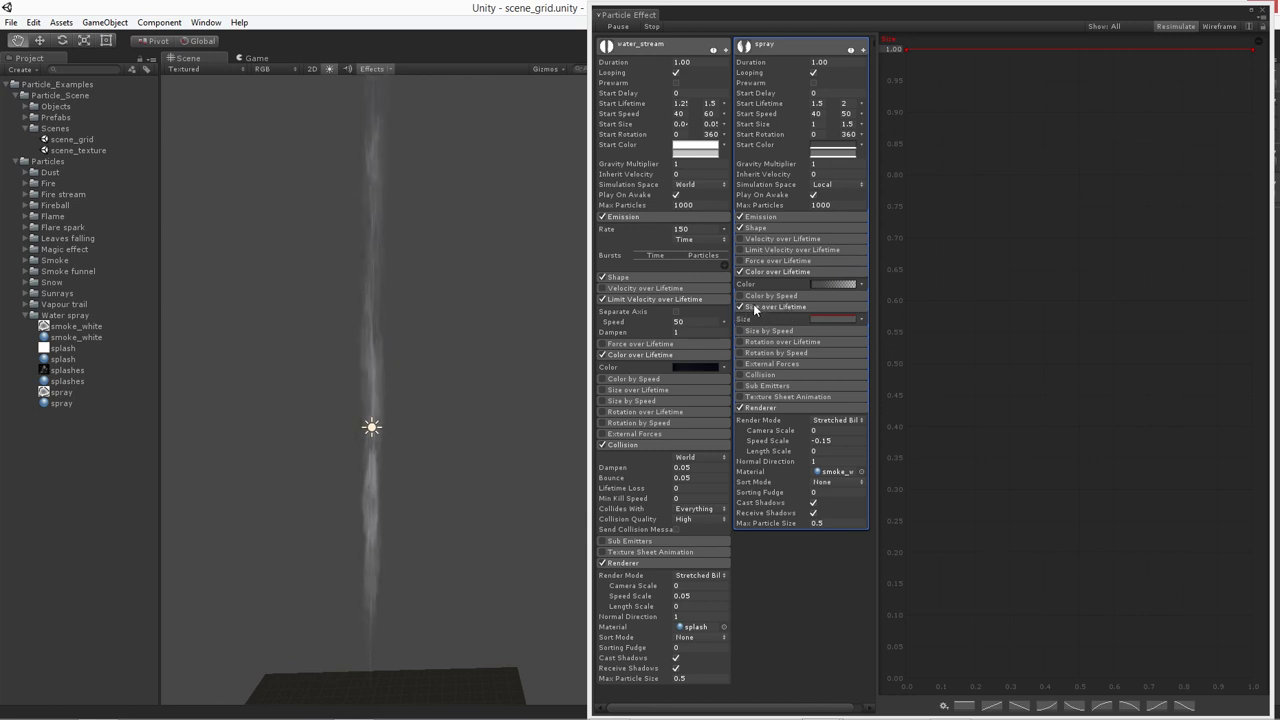
Make size Random Between Two Curves with the curve axis maximum set to 5
click(859, 319)
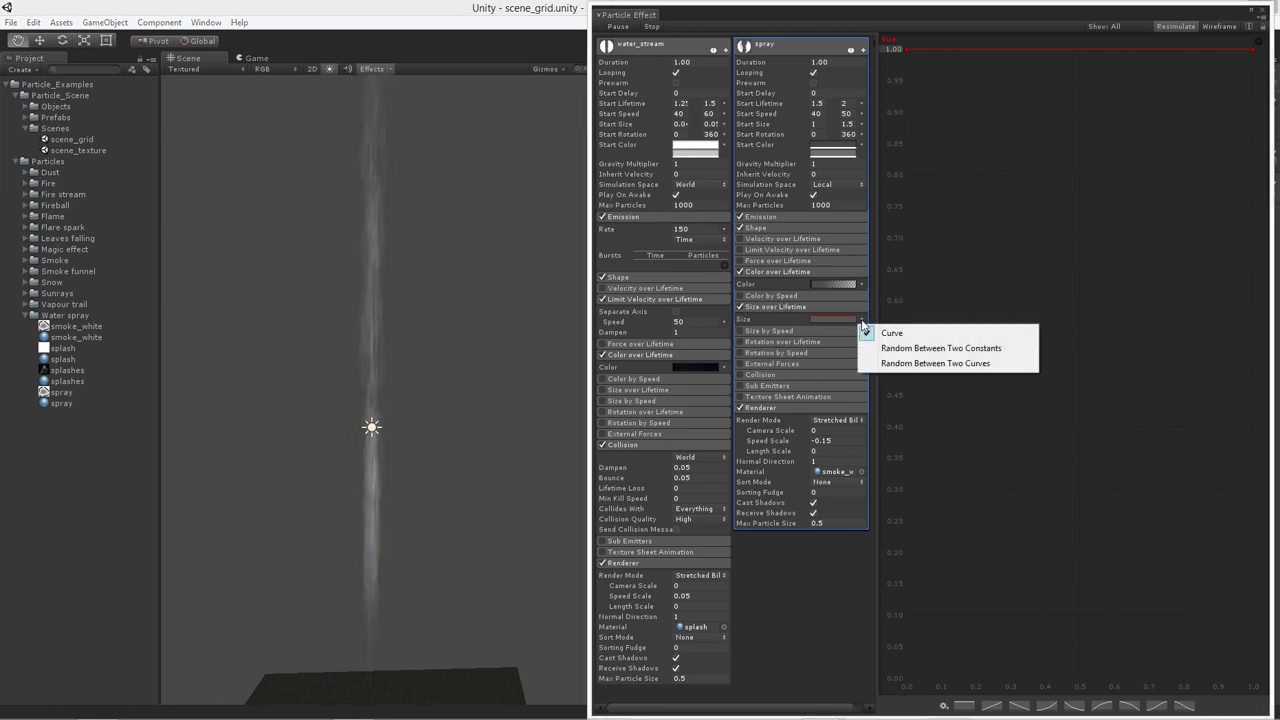
click(953, 366)
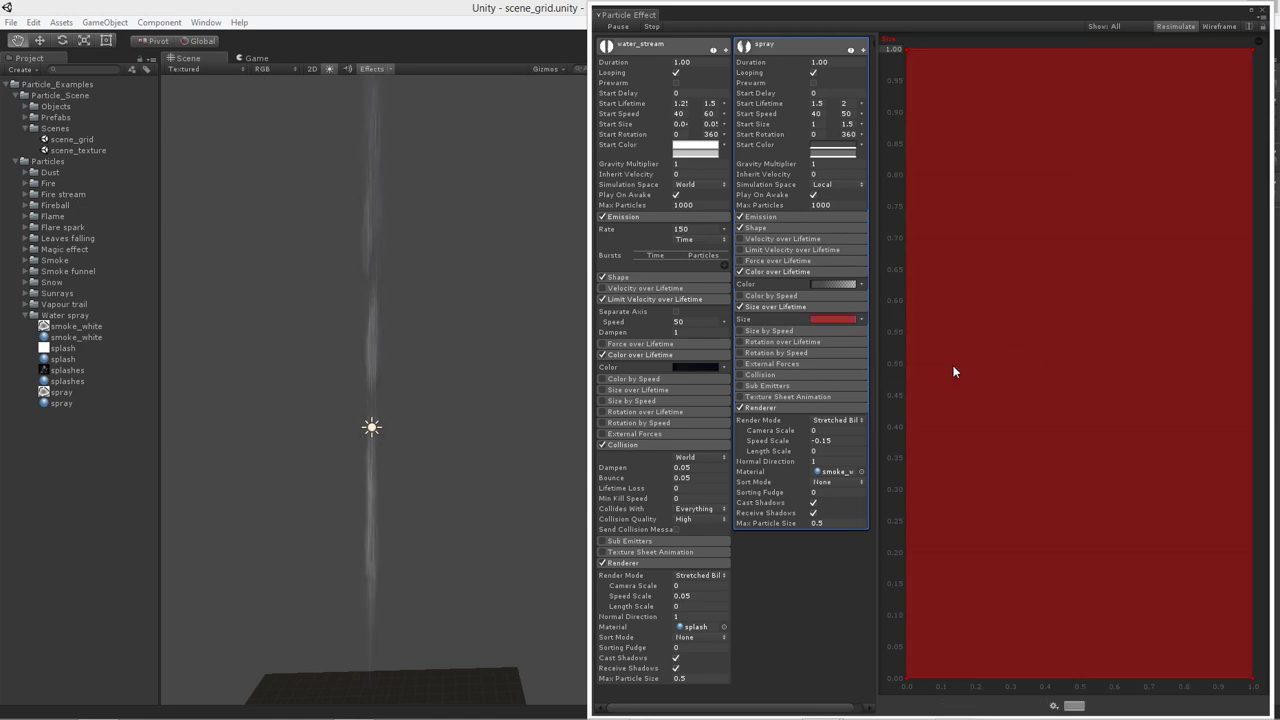
click(893, 49)
text(5)
key(Return)
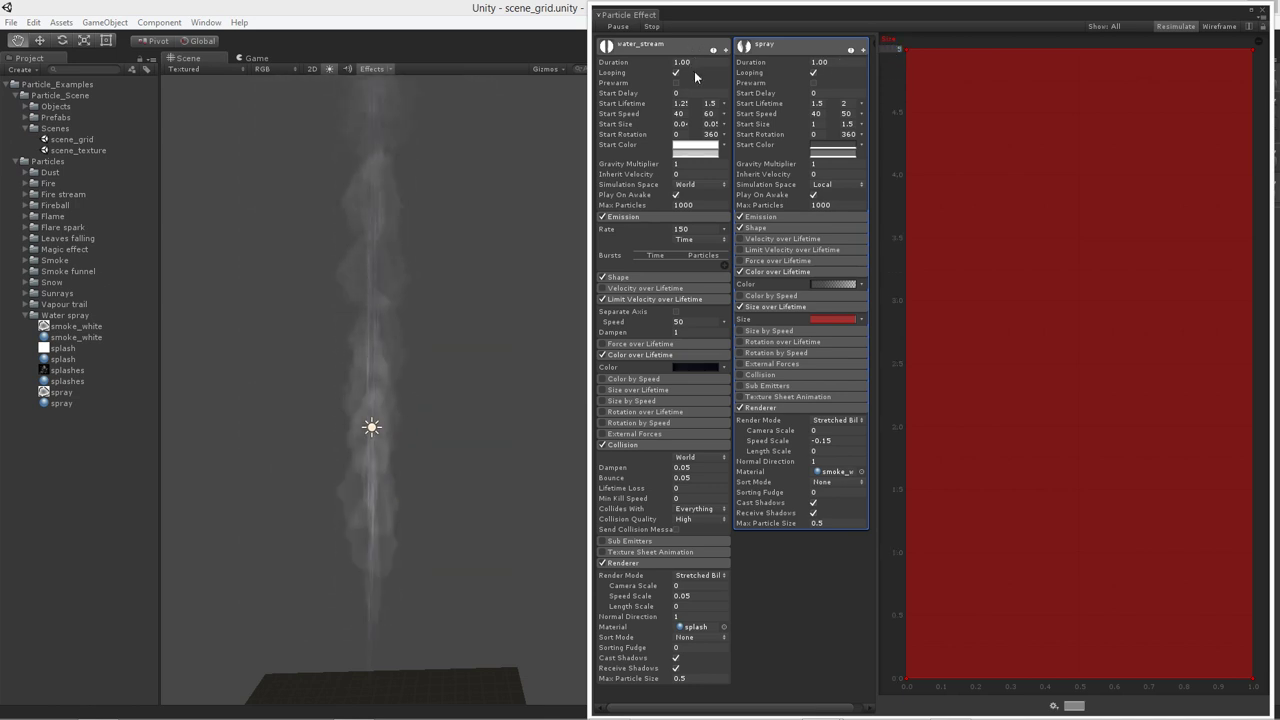
click(893, 49)
text(10)
key(Return)
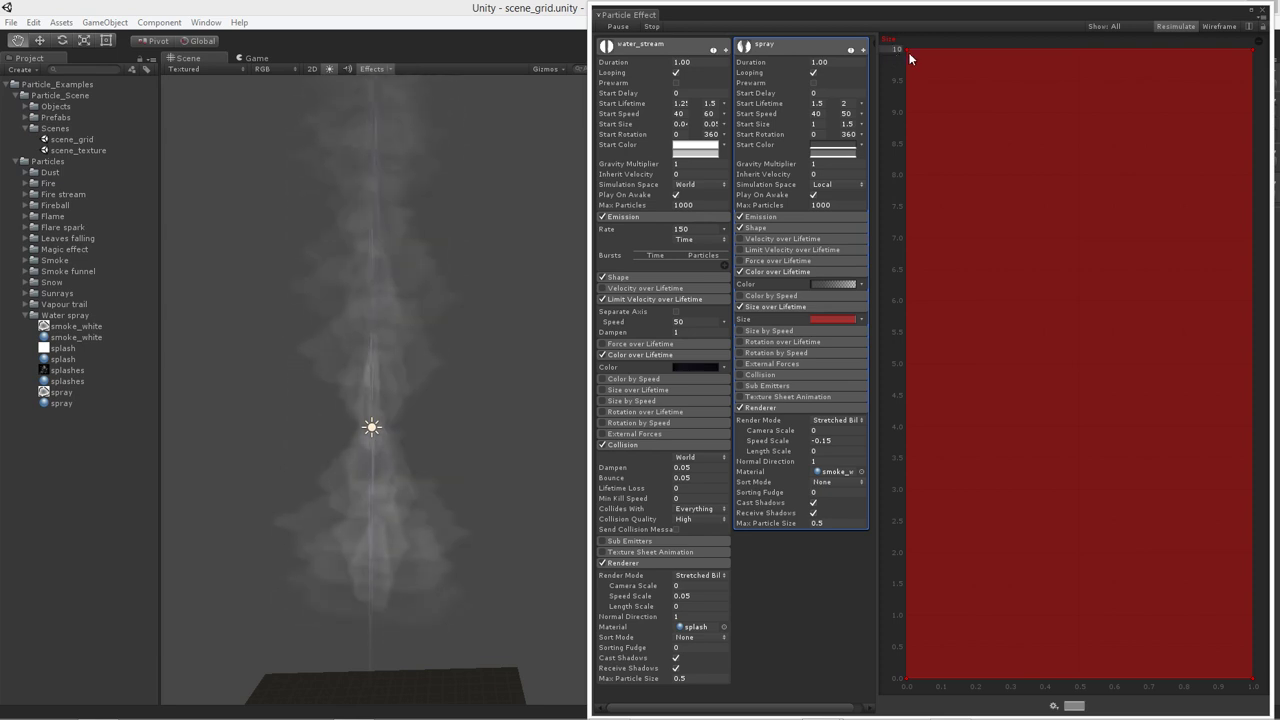
click(904, 52)
text(5)
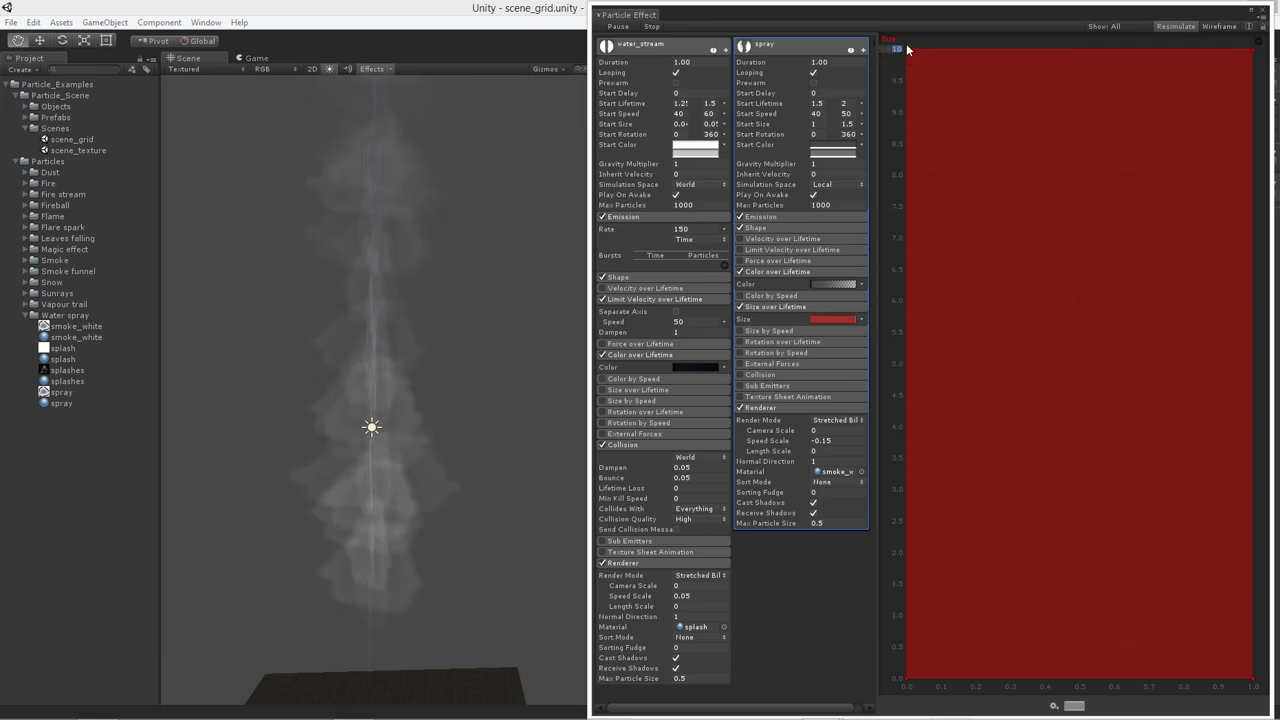
key(Return)
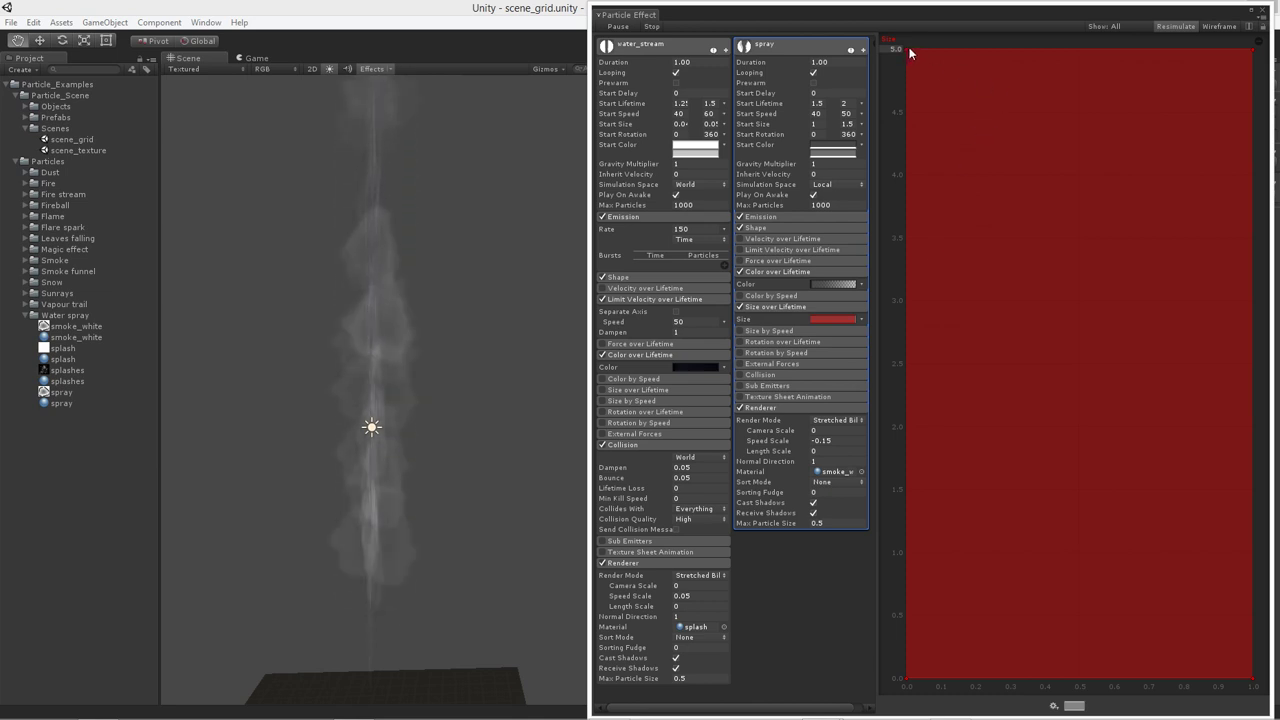
Reshape the size curves: upper rising from about 0.5 to 5, lower ending near 2
drag(907, 49, 847, 616)
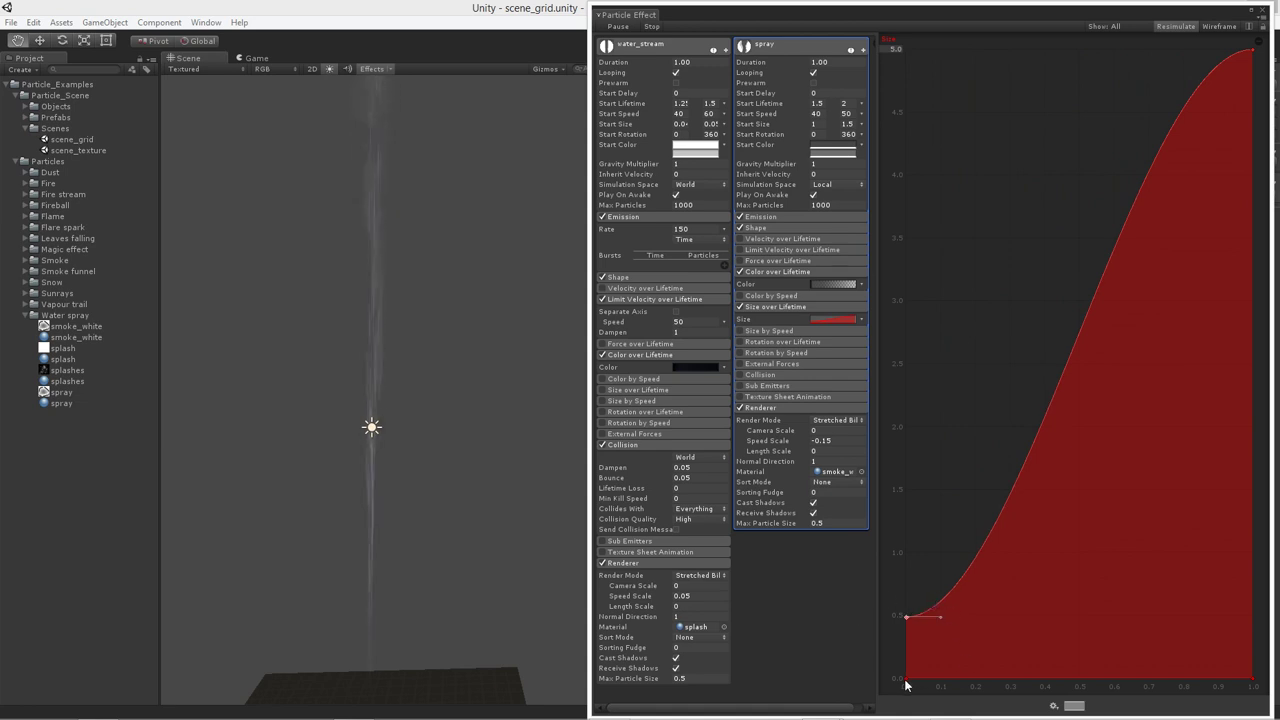
drag(906, 681, 885, 646)
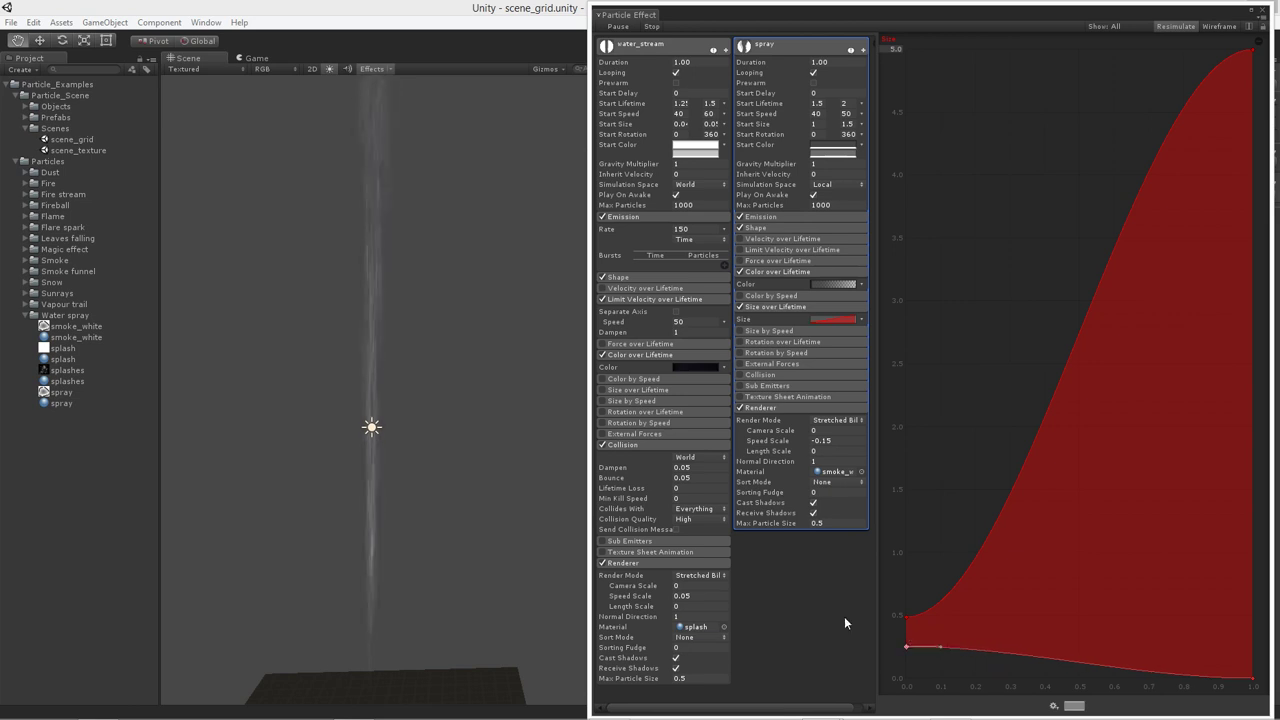
drag(414, 257, 447, 367)
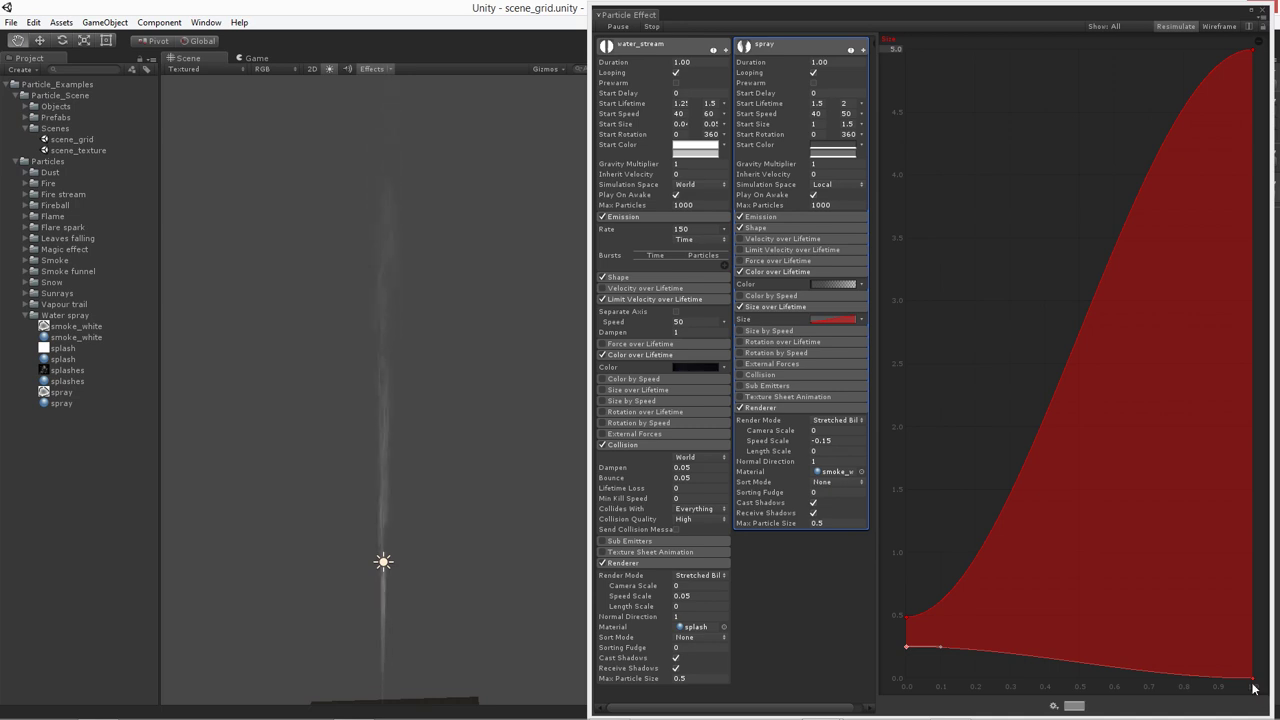
drag(1249, 680, 1241, 414)
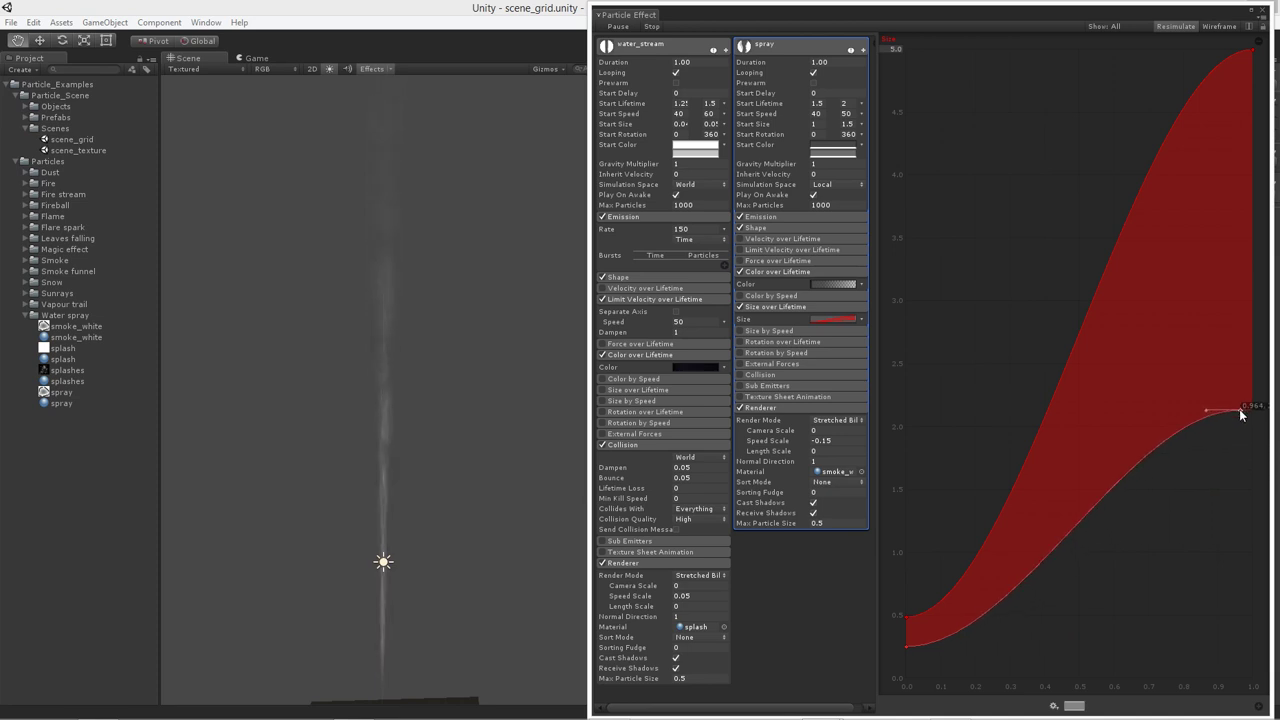
drag(1240, 410, 1215, 402)
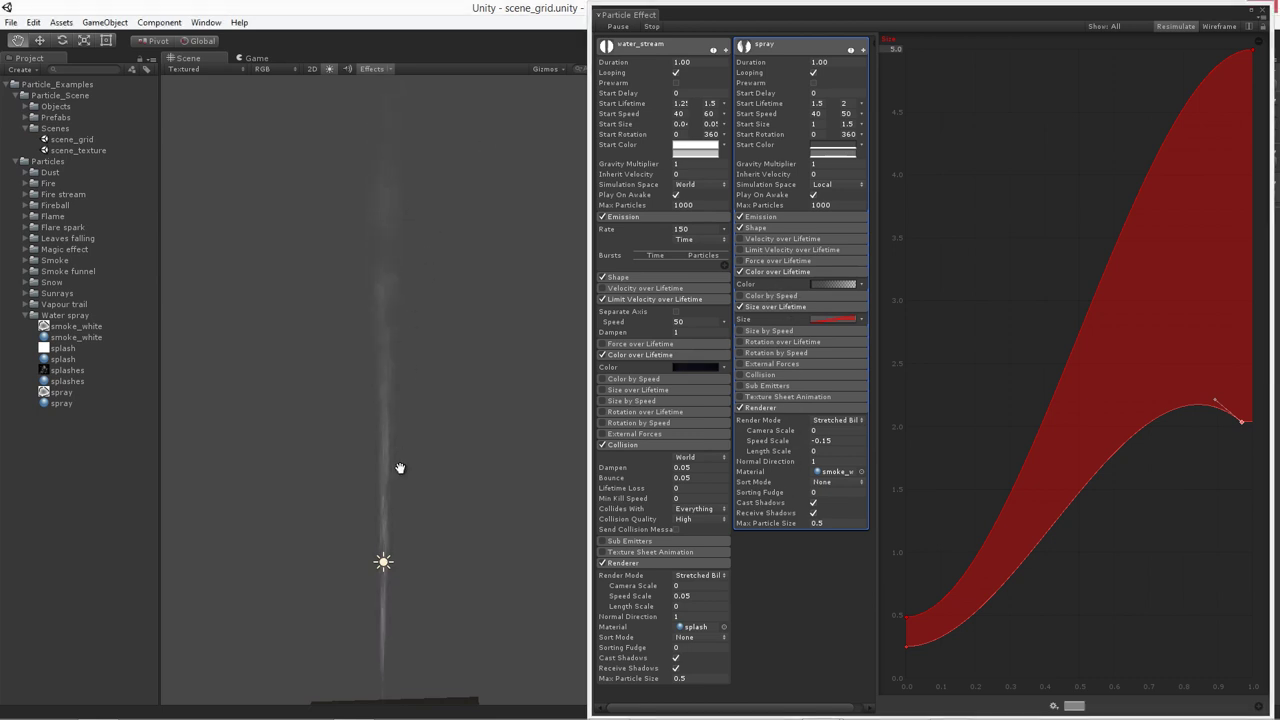
drag(411, 457, 370, 440)
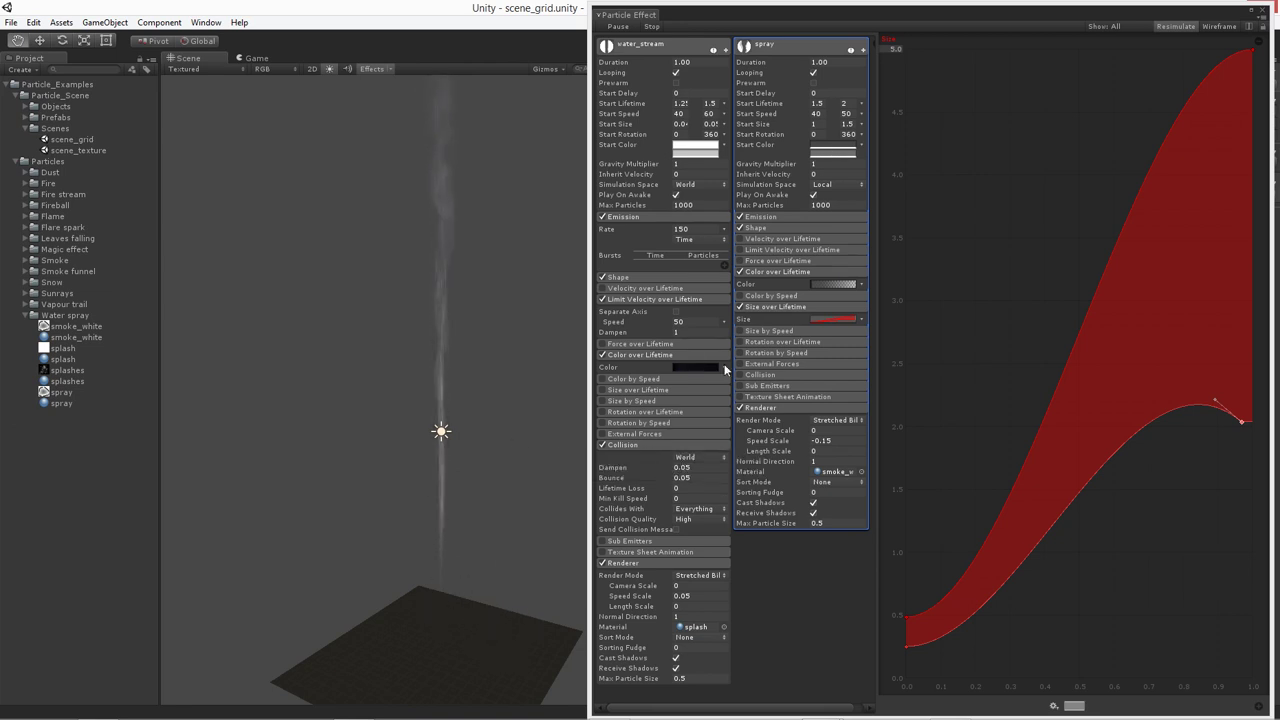
Enable World collision on the spray with dampen and bounce 0.05, then close the Particle Effect editor
click(770, 374)
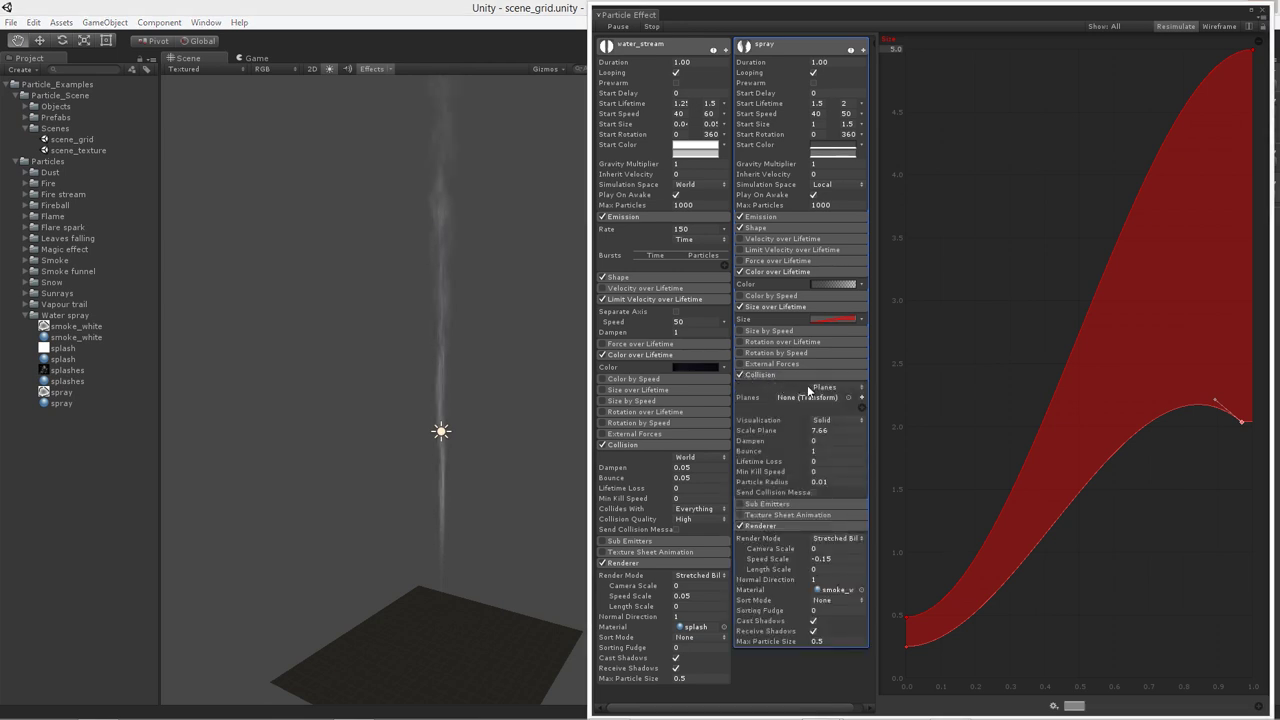
click(807, 385)
click(848, 416)
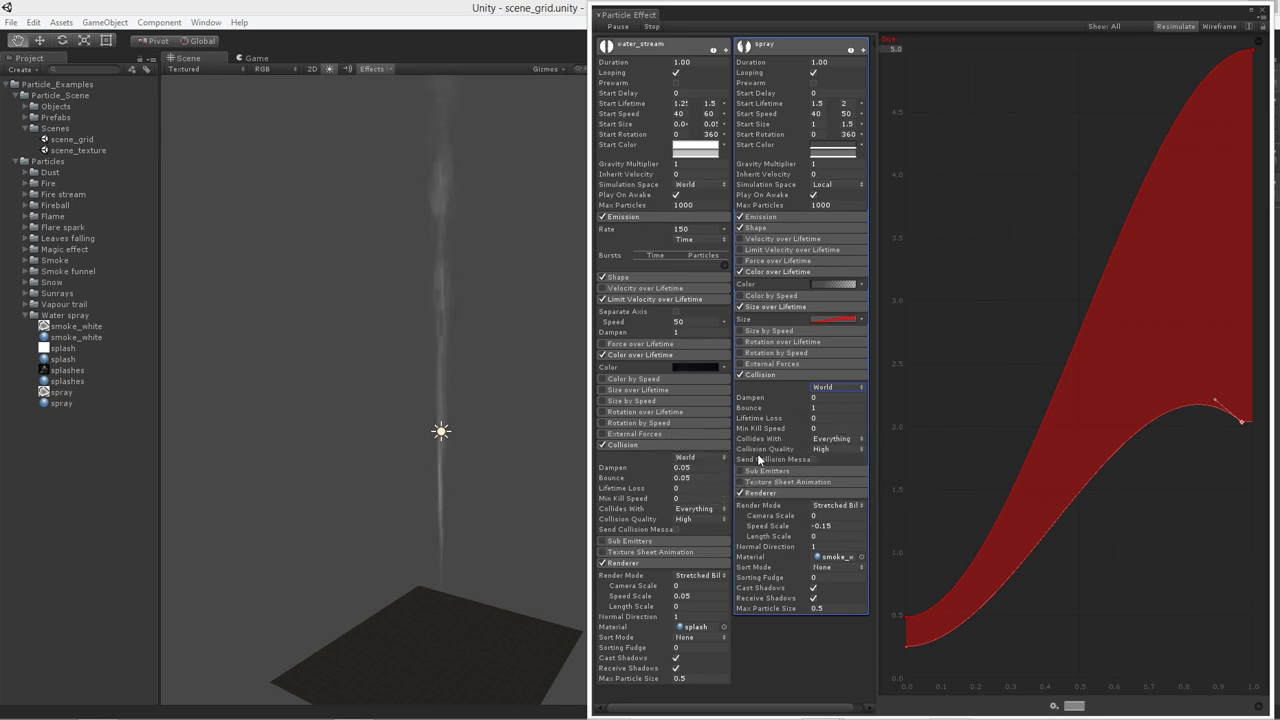
click(829, 397)
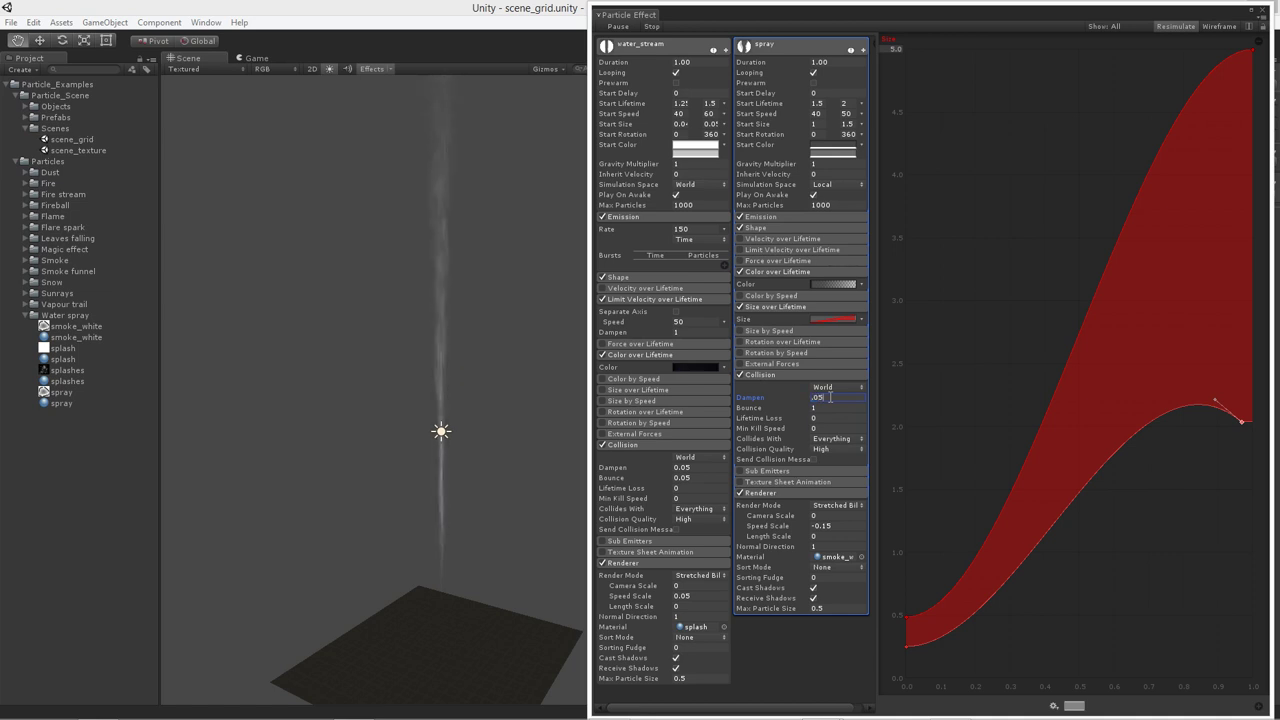
click(816, 407)
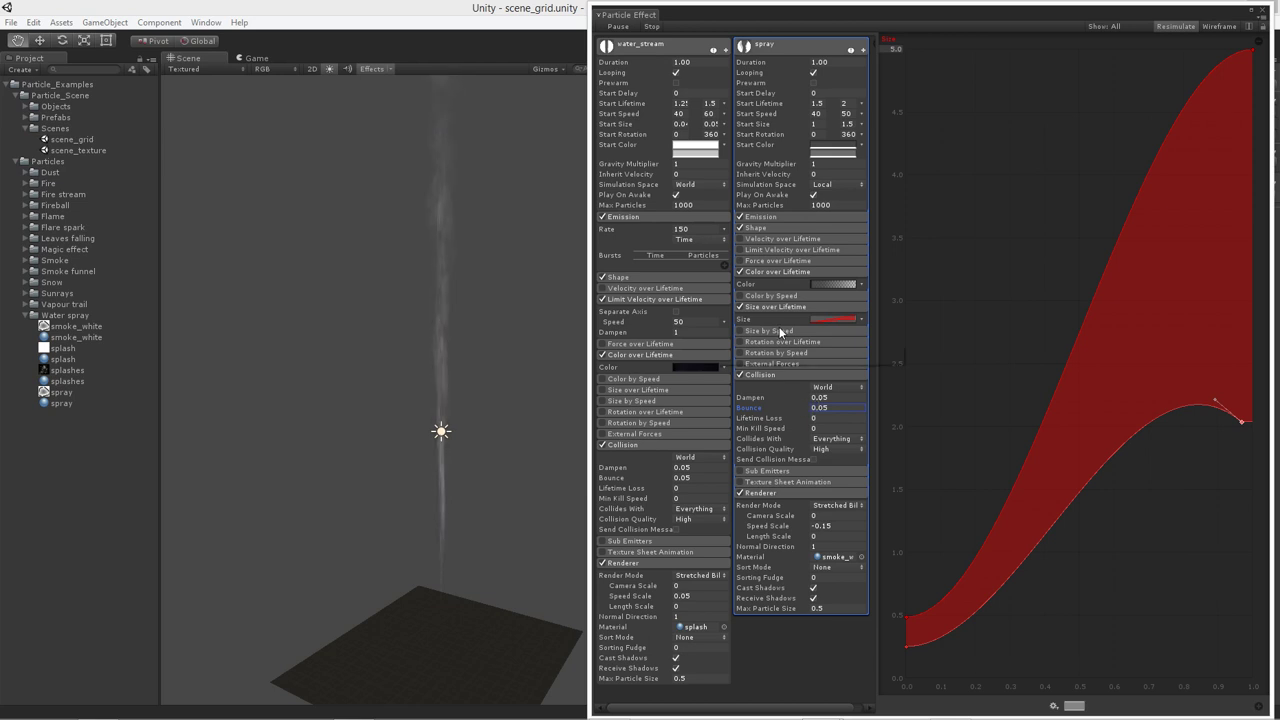
click(1263, 12)
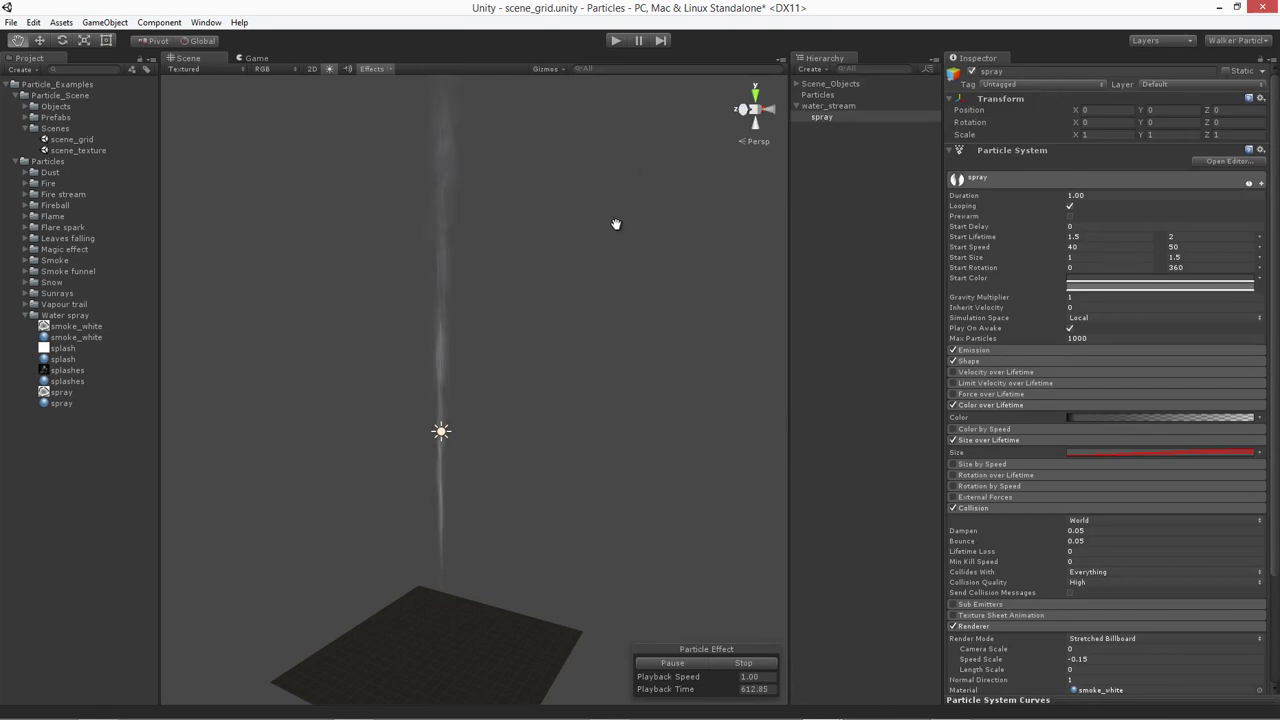
Orbit and zoom the Scene view in toward the colliding spray stream
alt+drag(589, 463, 516, 394)
scroll(569, 469, up, 3)
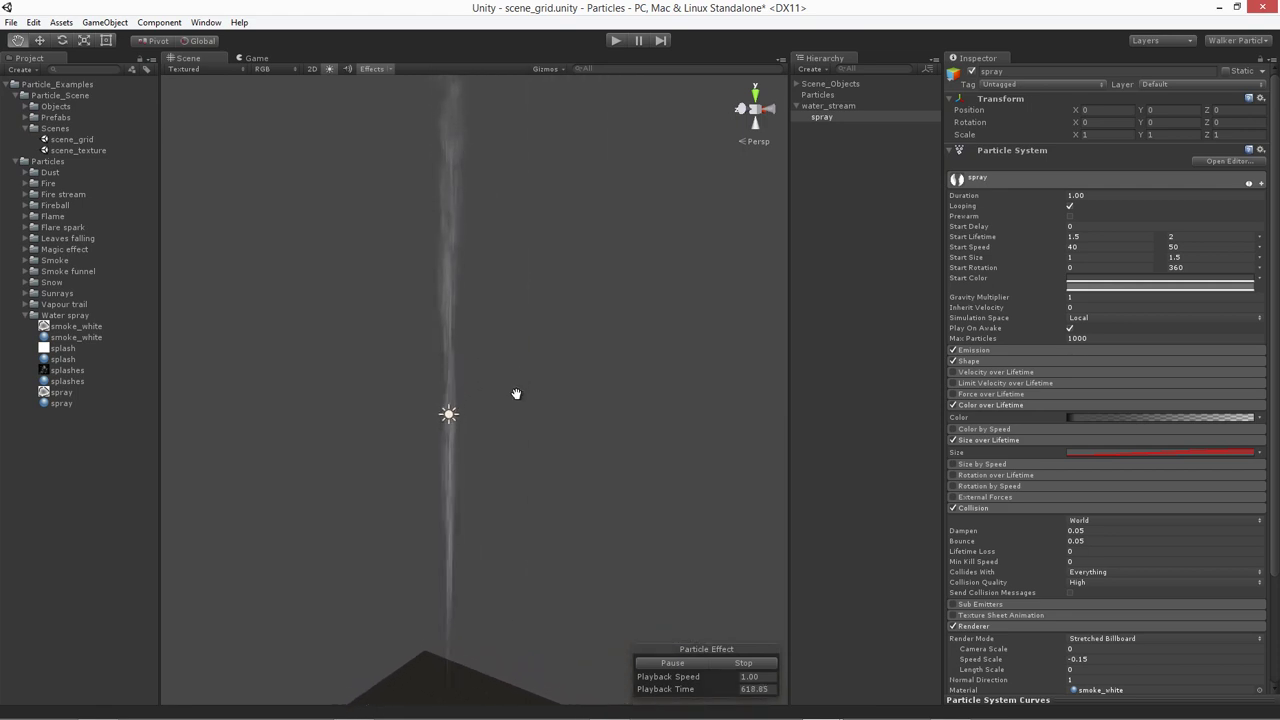